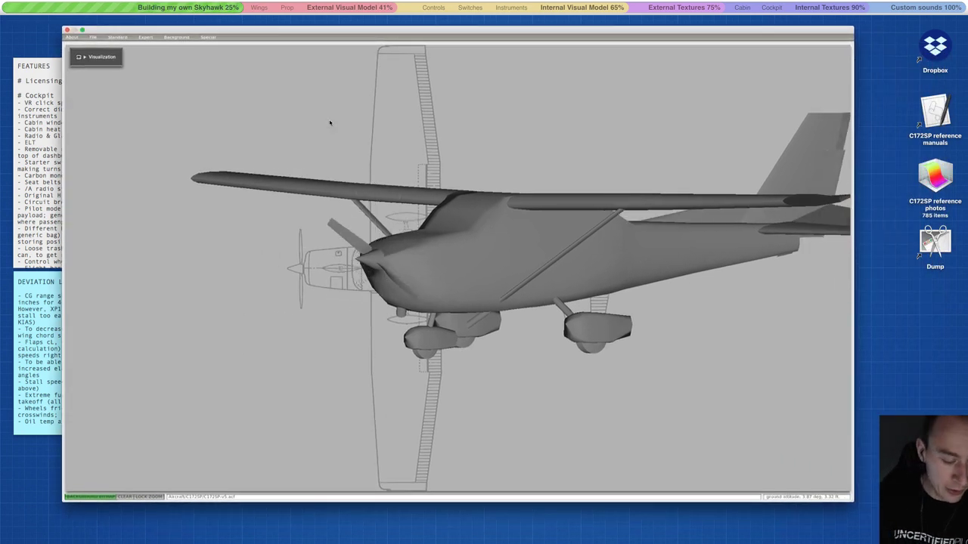
# - Orbit the Skyhawk model through side, front-quarter and wing-level views
pyautogui.scroll(-5, 330, 122)
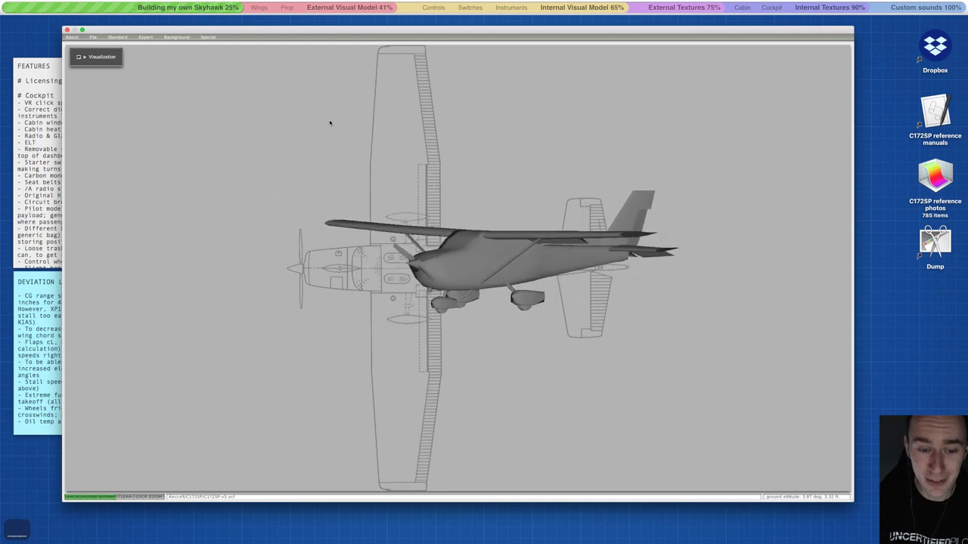
pyautogui.scroll(5, 330, 123)
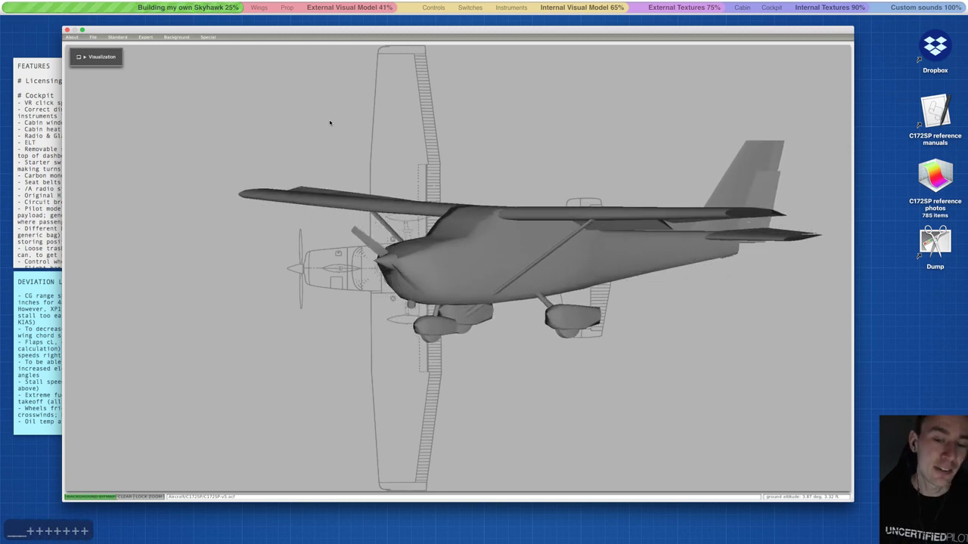
pyautogui.press('d')
pyautogui.press('a')
pyautogui.press('a')
pyautogui.press('a')
pyautogui.press('a')
pyautogui.press('a')
pyautogui.press('a')
pyautogui.press('a')
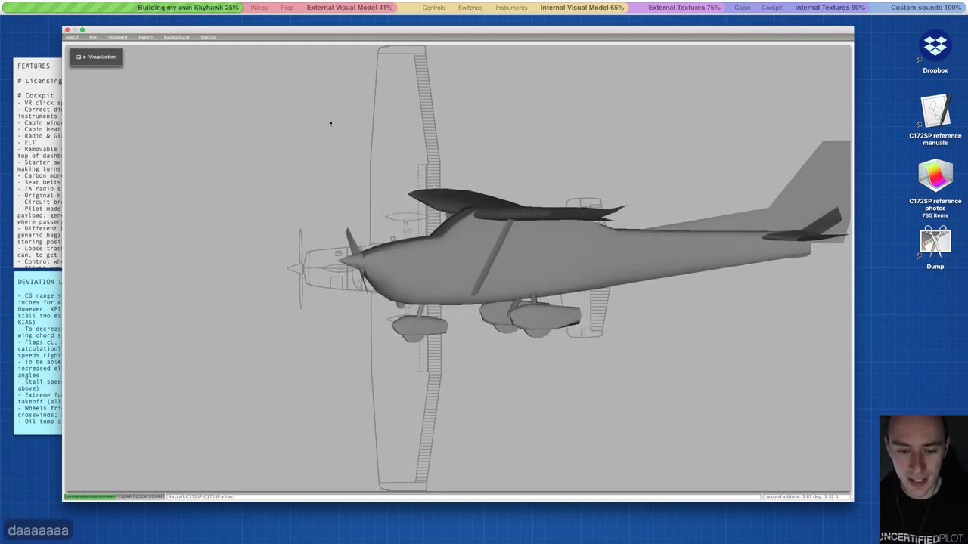
pyautogui.press('a')
pyautogui.press('a')
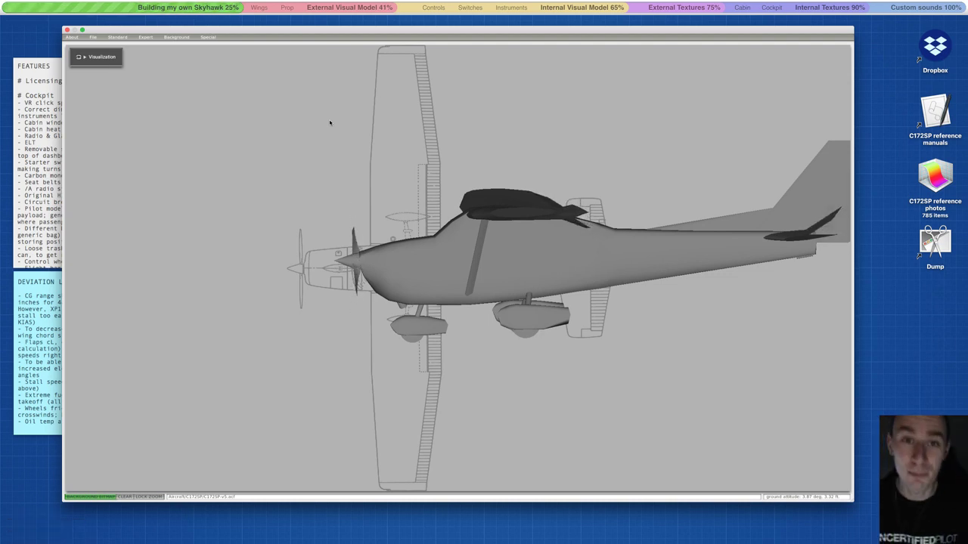
pyautogui.press('w')
pyautogui.press('s')
pyautogui.press('s')
pyautogui.press('s')
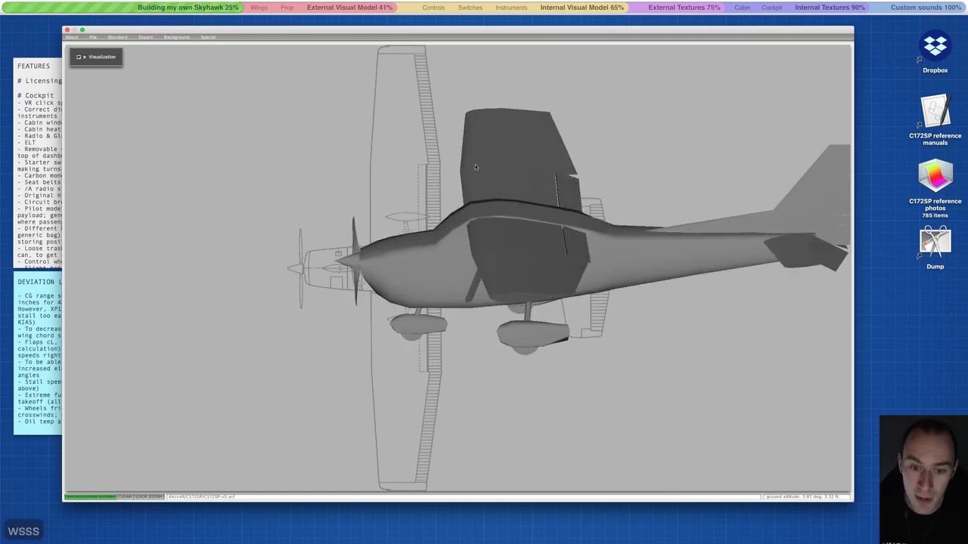
pyautogui.press('d')
pyautogui.press('d')
pyautogui.press('d')
pyautogui.press('d')
pyautogui.press('d')
pyautogui.press('d')
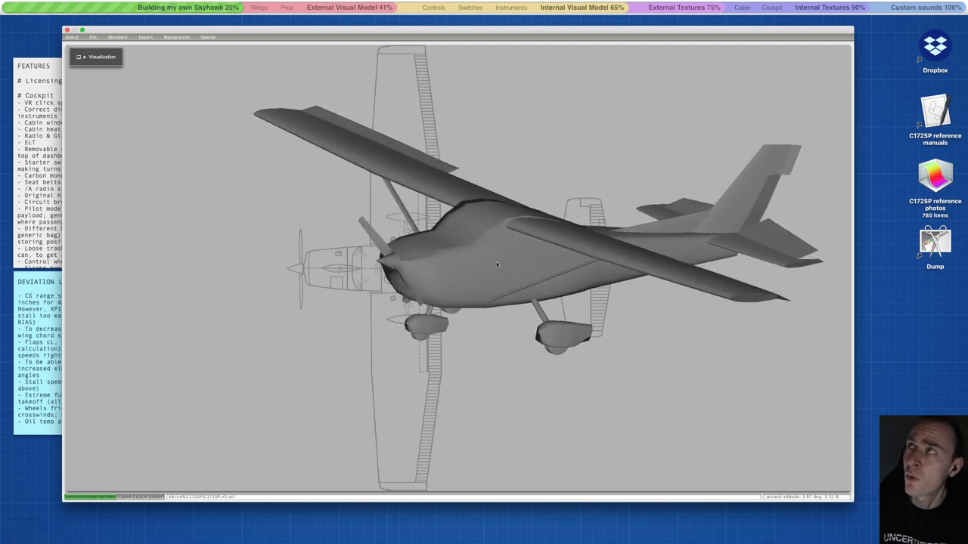
pyautogui.press('w')
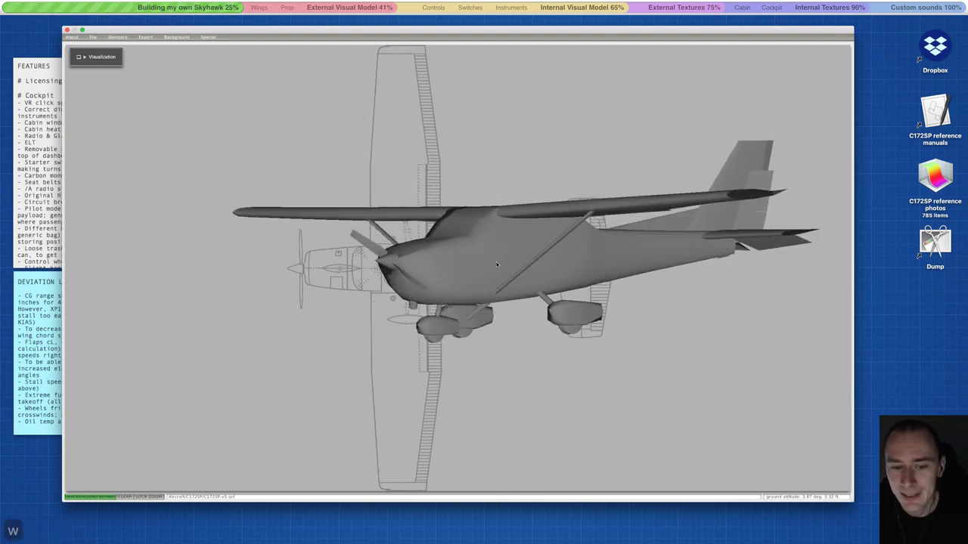
pyautogui.press('a')
pyautogui.press('a')
pyautogui.press('a')
pyautogui.press('a')
pyautogui.press('a')
pyautogui.press('a')
pyautogui.press('a')
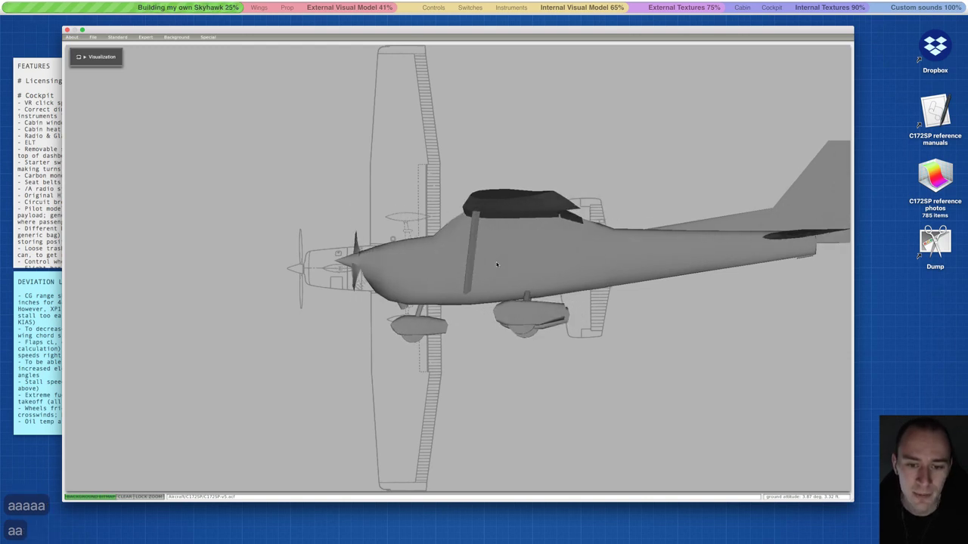
pyautogui.press('d')
pyautogui.press('d')
pyautogui.press('d')
pyautogui.press('d')
pyautogui.press('d')
pyautogui.press('d')
pyautogui.press('d')
pyautogui.press('d')
pyautogui.press('d')
pyautogui.press('d')
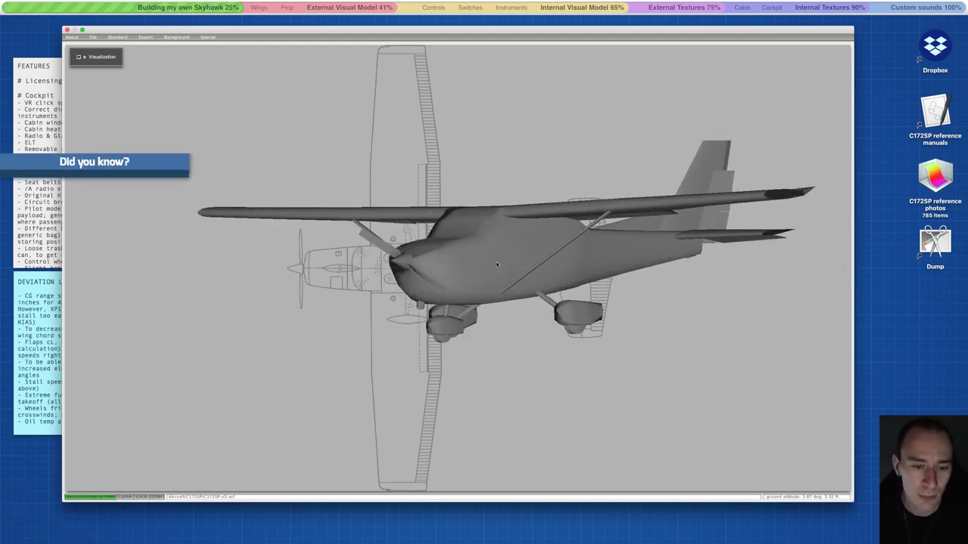
pyautogui.press('w')
pyautogui.press('s')
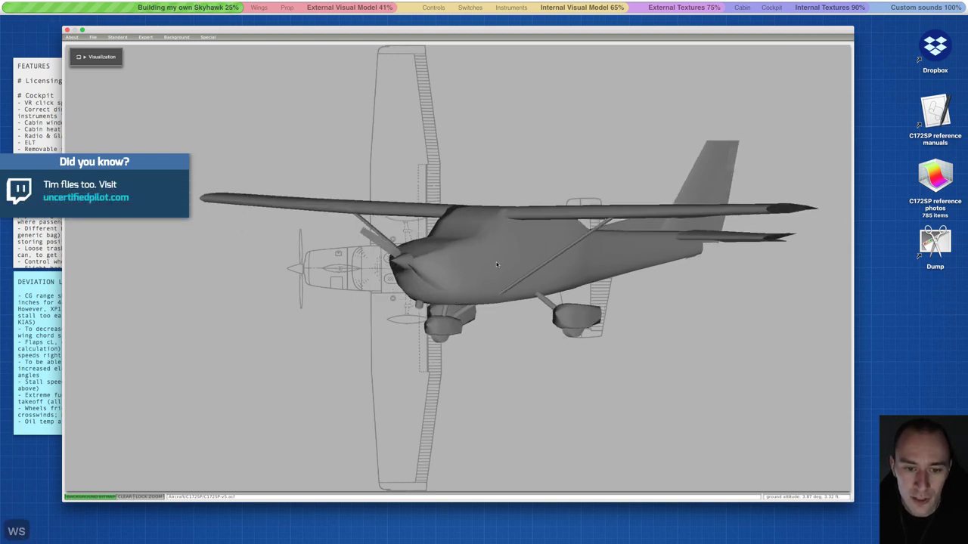
pyautogui.press('a')
pyautogui.press('a')
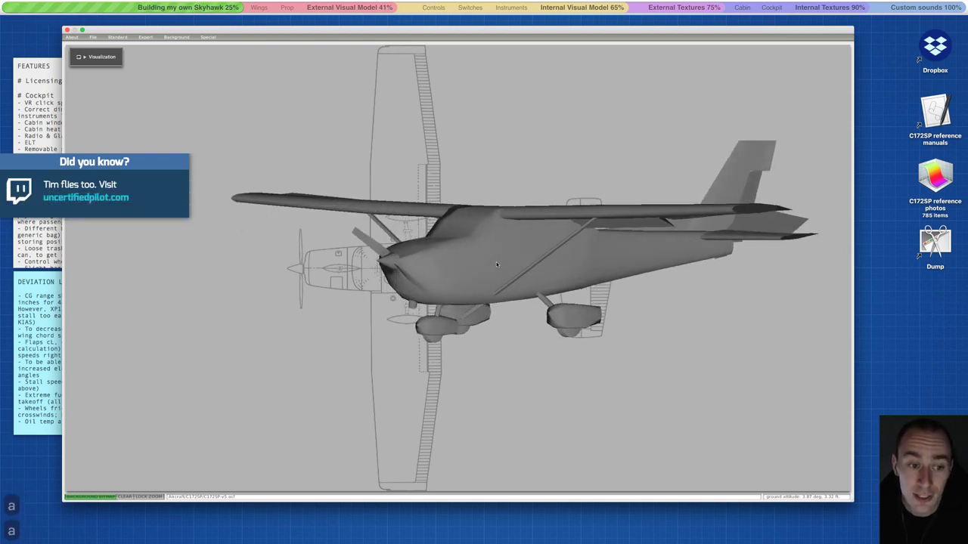
pyautogui.press('a')
pyautogui.press('a')
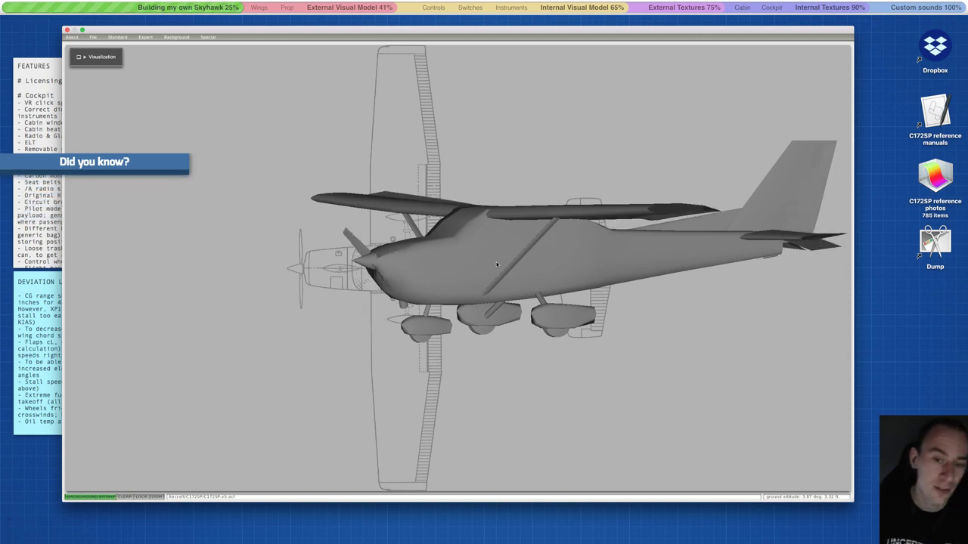
pyautogui.press('a')
pyautogui.press('a')
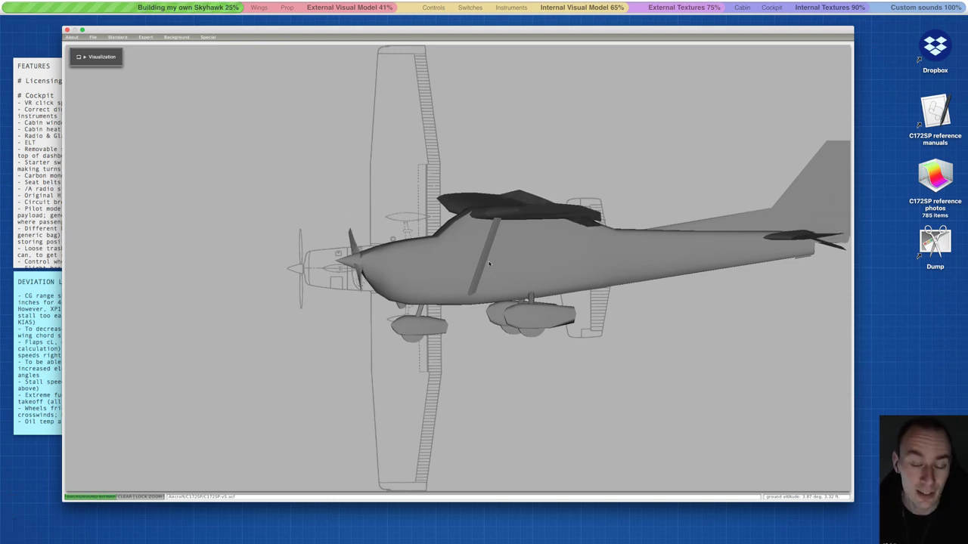
pyautogui.press('a')
pyautogui.press('a')
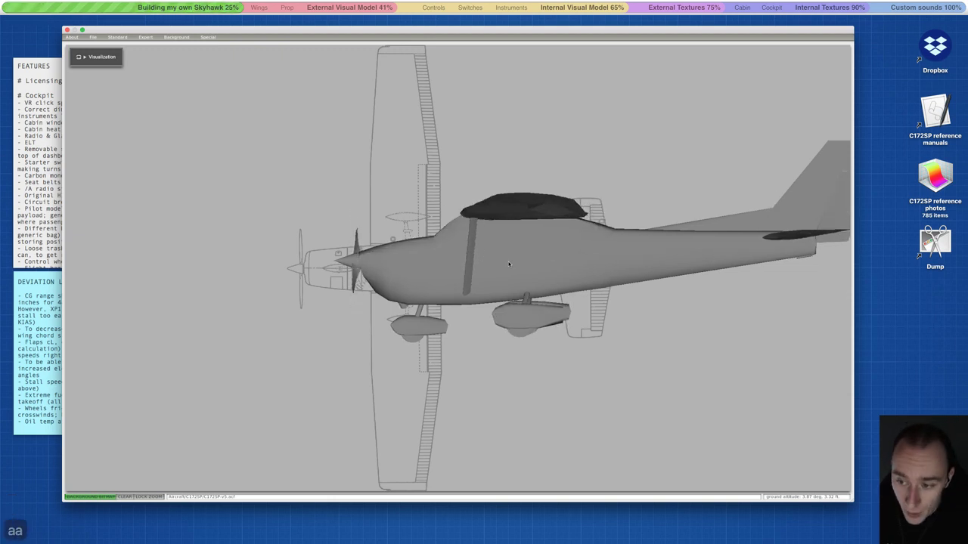
pyautogui.press('d')
pyautogui.press('d')
pyautogui.press('d')
pyautogui.press('d')
pyautogui.press('d')
pyautogui.press('d')
pyautogui.press('d')
pyautogui.press('d')
pyautogui.press('d')
pyautogui.press('d')
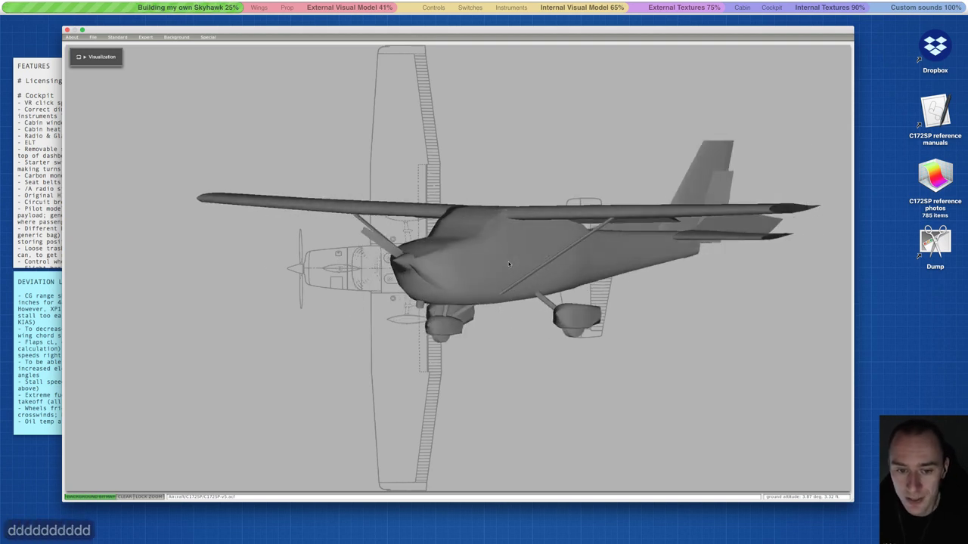
pyautogui.press('d')
pyautogui.press('d')
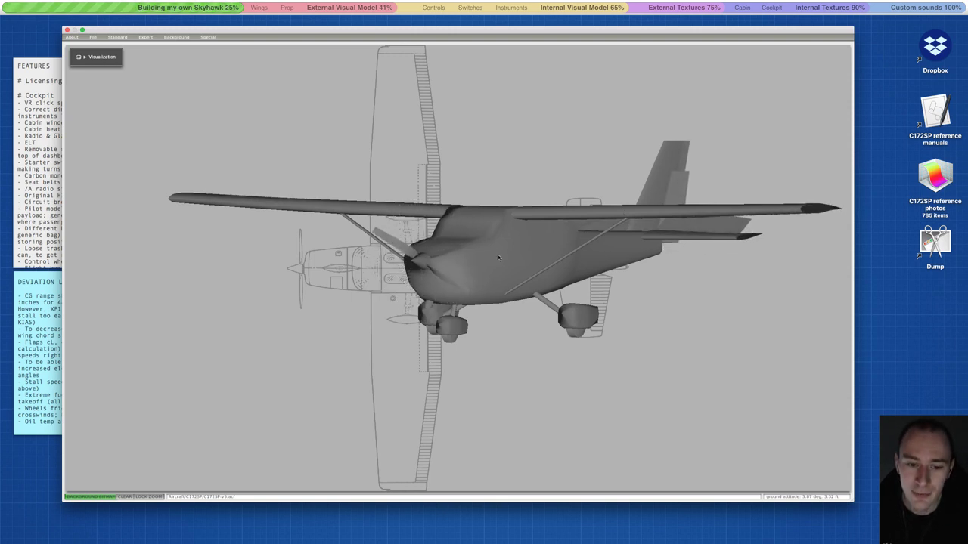
pyautogui.press('w')
pyautogui.press('s')
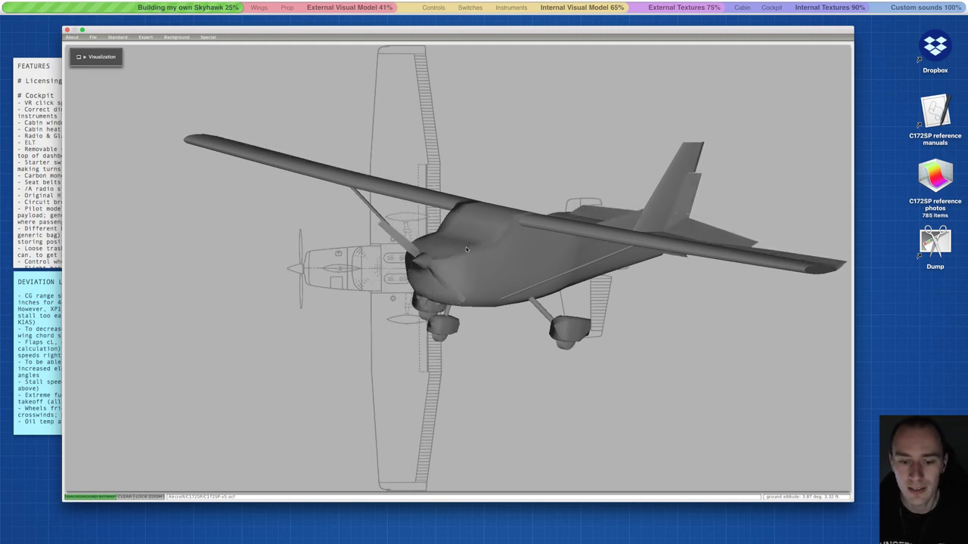
pyautogui.press('w')
pyautogui.press('w')
pyautogui.press('s')
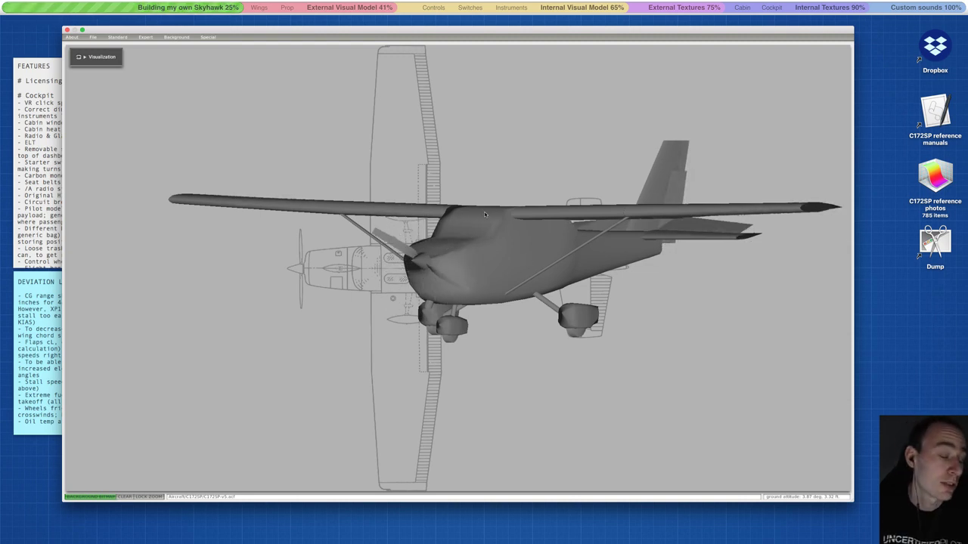
# - Open the C172SP references' Dimensions folder and Quick Look C172SP-dimensions-side.png
pyautogui.click(959, 114)
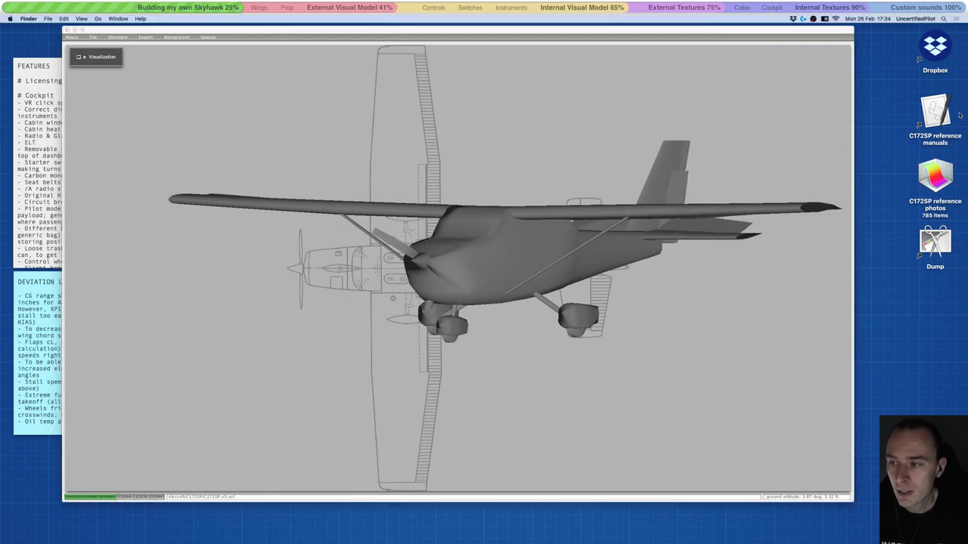
pyautogui.doubleClick(936, 112)
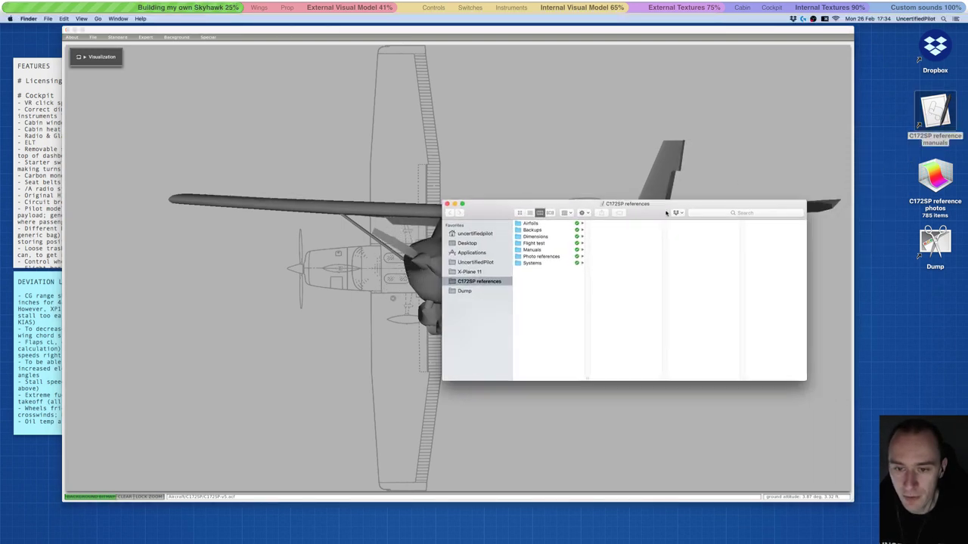
pyautogui.moveTo(627, 206); pyautogui.dragTo(575, 199)
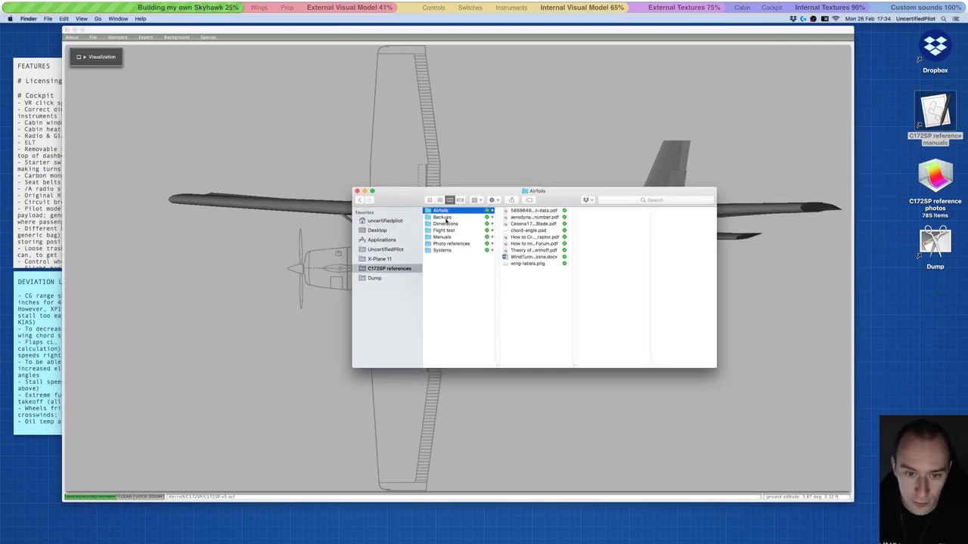
pyautogui.click(445, 225)
pyautogui.click(529, 231)
pyautogui.press('space')
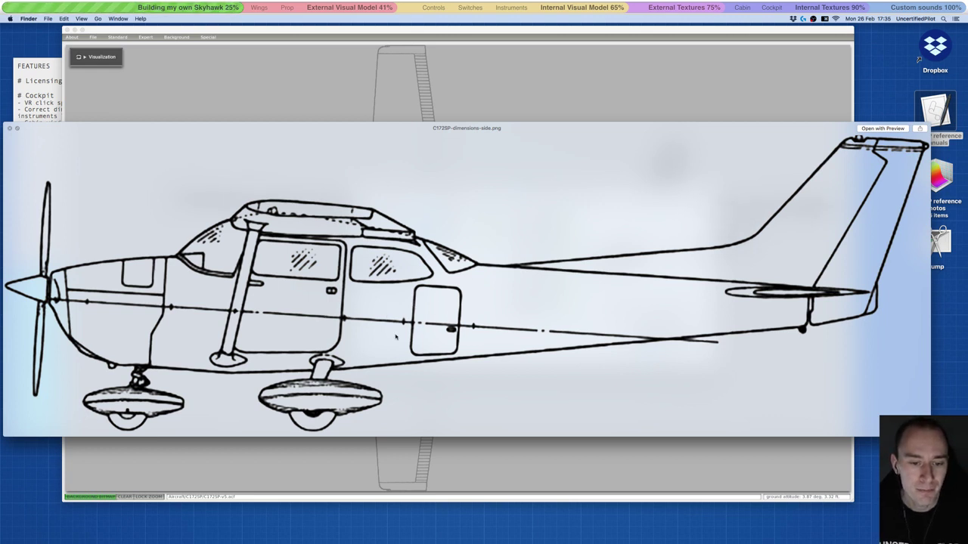
# - Close the side-view preview, then Quick Look C172SP-dimensions-front.png, zooming in and out, and close it
pyautogui.click(9, 128)
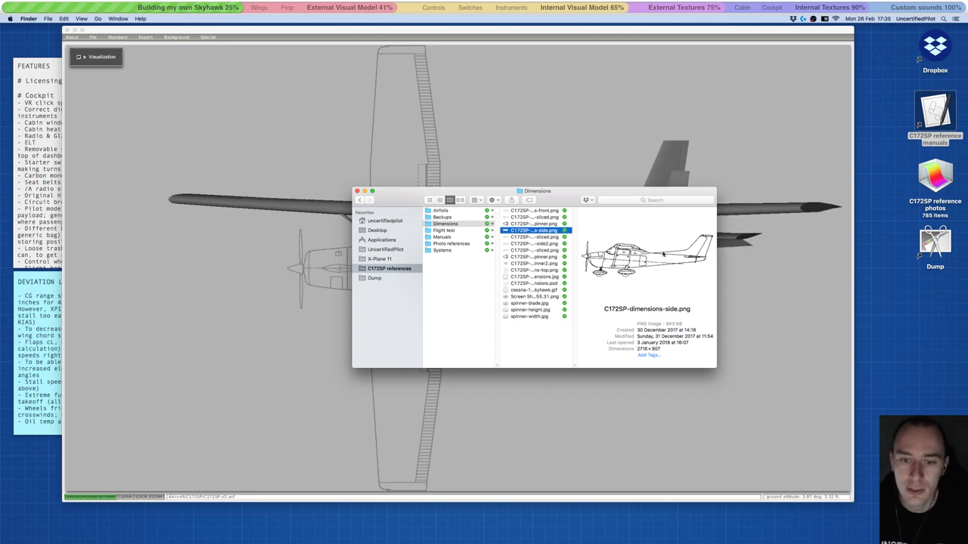
pyautogui.click(534, 211)
pyautogui.press('space')
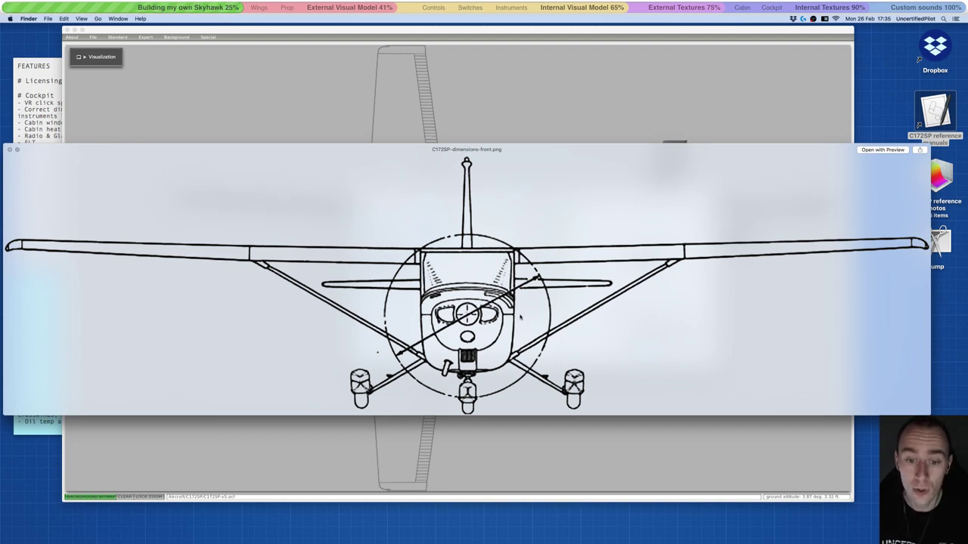
pyautogui.scroll(3, 514, 319)
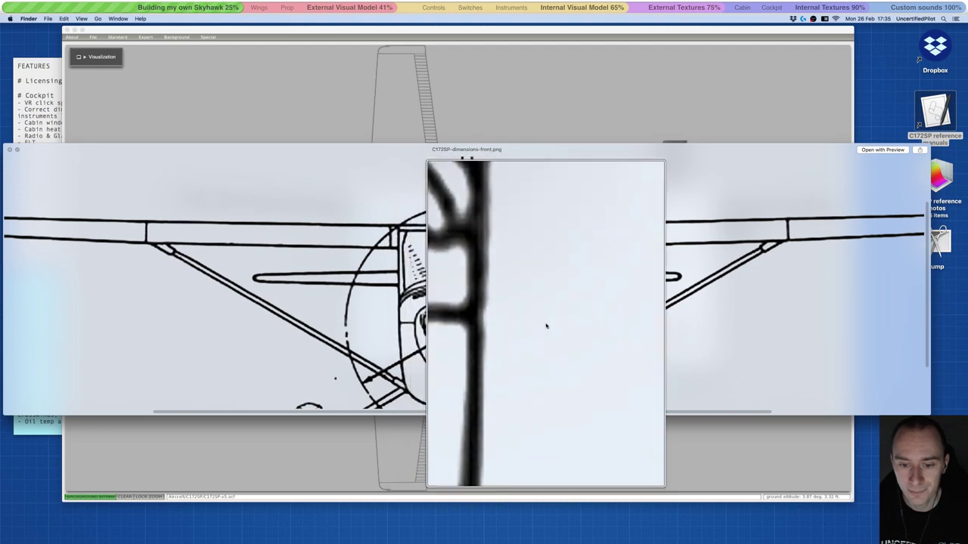
pyautogui.scroll(-2, 529, 325)
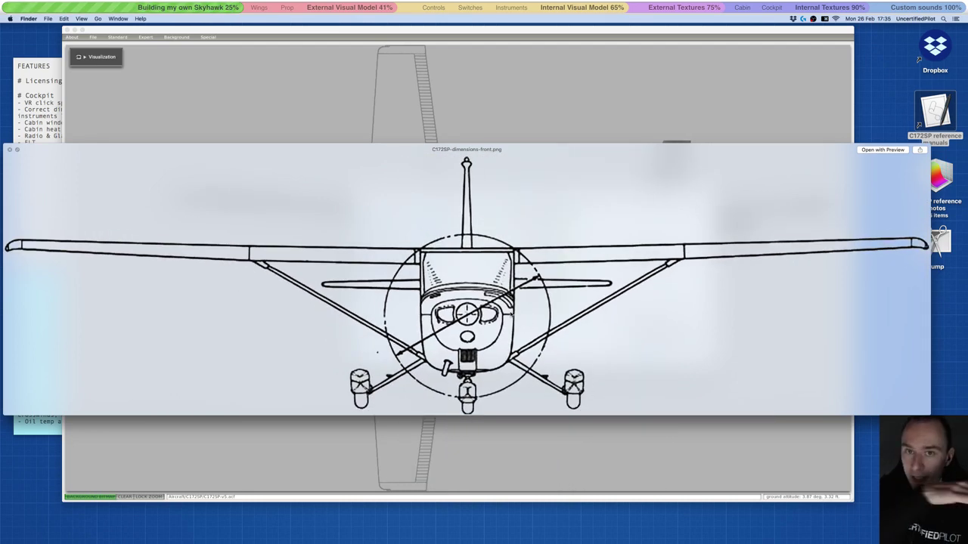
pyautogui.click(9, 150)
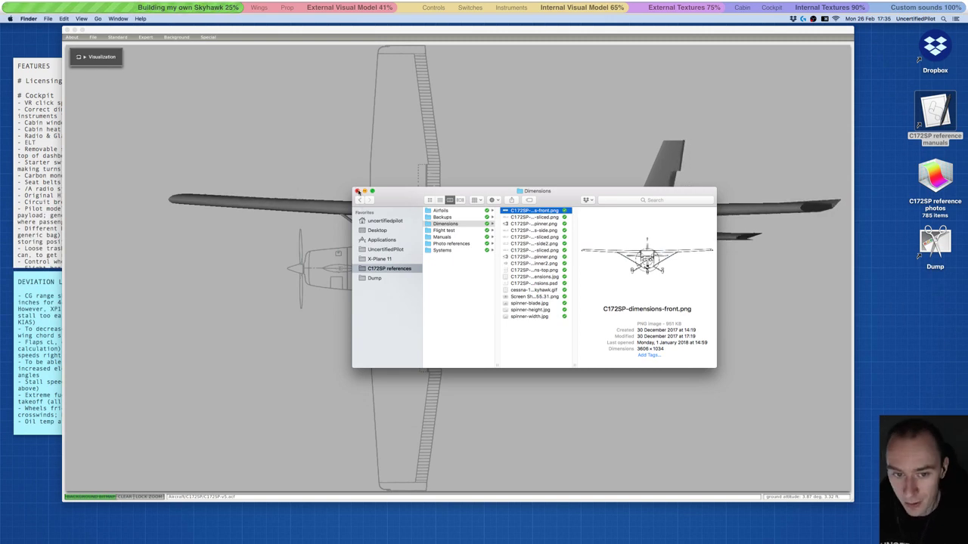
# - Reposition the Dimensions folder window beside the Plane Maker model
pyautogui.moveTo(546, 200); pyautogui.dragTo(771, 347)
pyautogui.moveTo(632, 337)
pyautogui.mouseDown()
pyautogui.moveTo(622, 334)
pyautogui.moveTo(638, 297)
pyautogui.moveTo(626, 315)
pyautogui.moveTo(632, 347)
pyautogui.mouseUp()
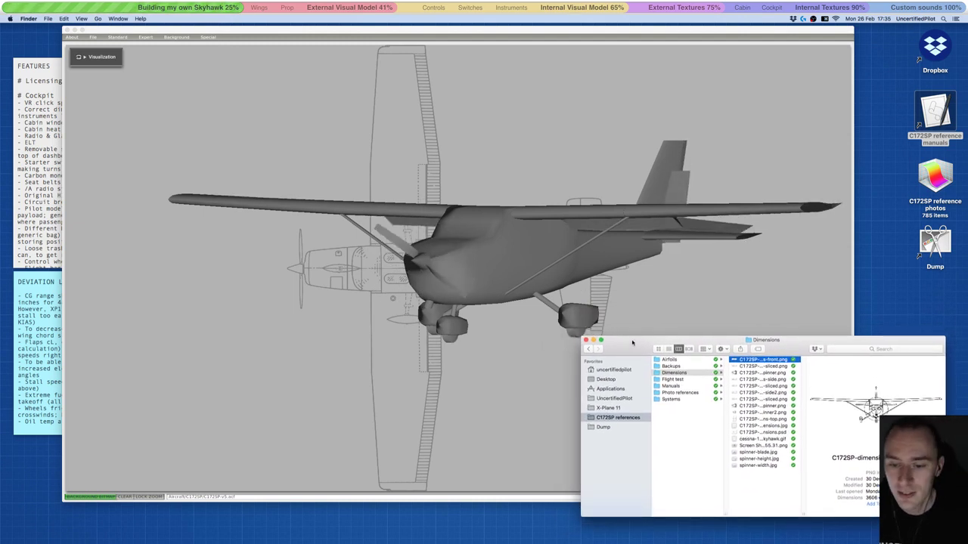
pyautogui.moveTo(633, 342); pyautogui.dragTo(612, 323)
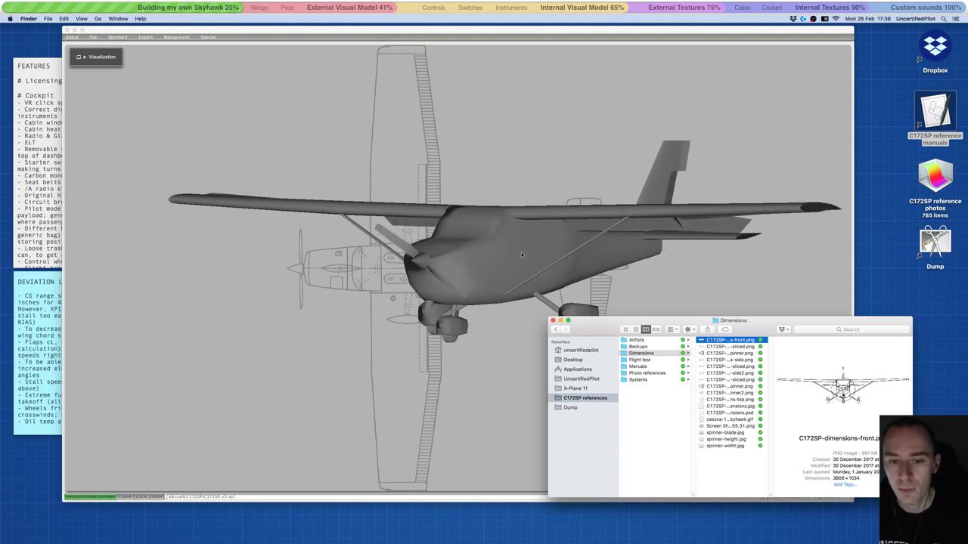
pyautogui.moveTo(604, 331); pyautogui.dragTo(590, 262)
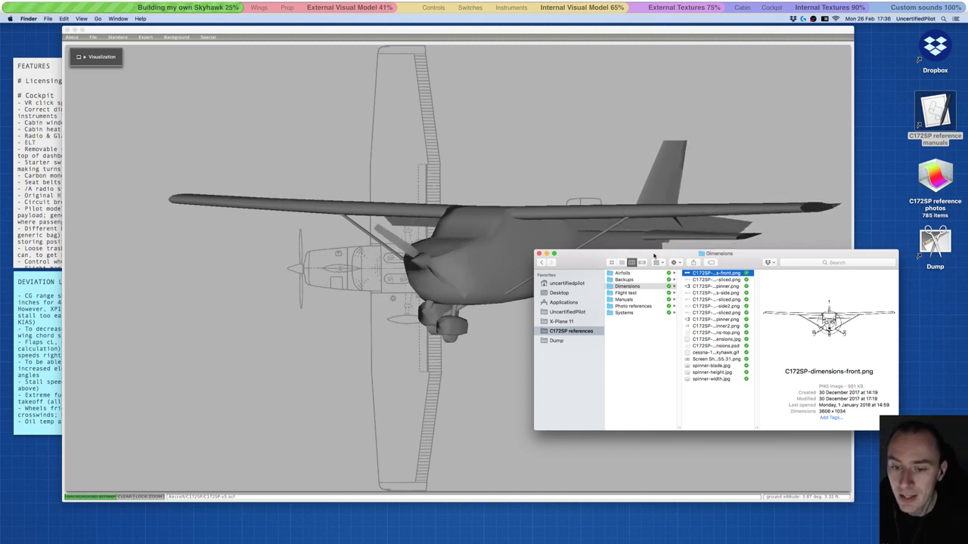
pyautogui.moveTo(639, 256); pyautogui.dragTo(680, 286)
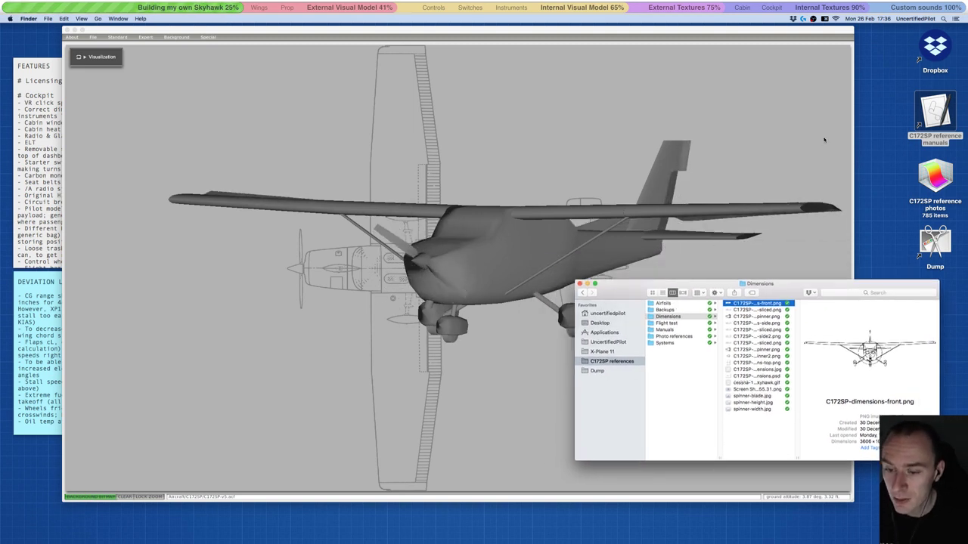
# - Go to Flight test > Manuals > # Scribd and move the window up and left
pyautogui.click(674, 324)
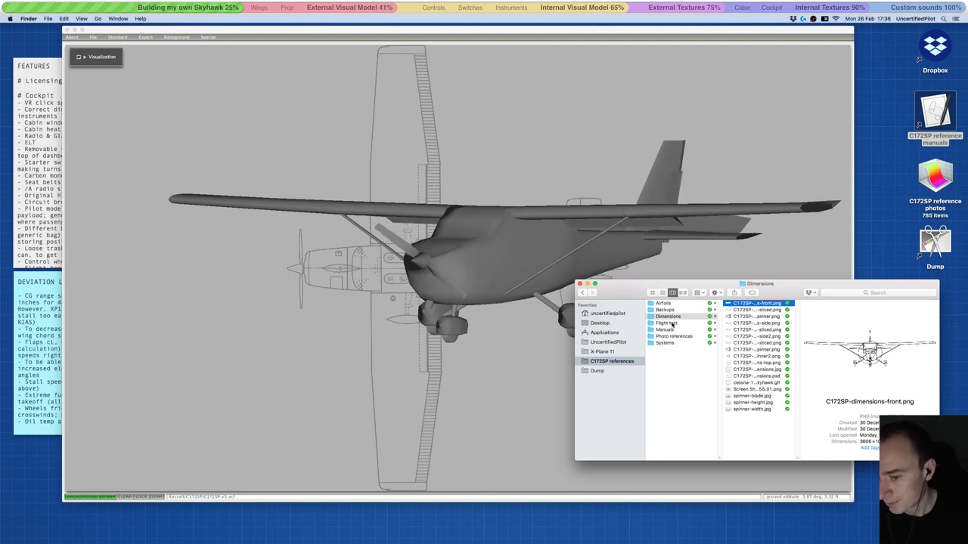
pyautogui.click(679, 331)
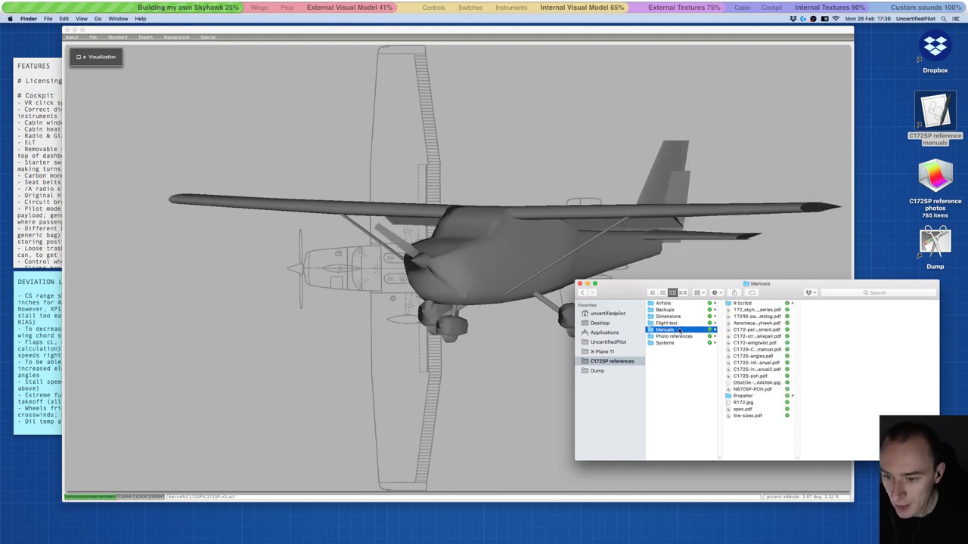
pyautogui.click(739, 304)
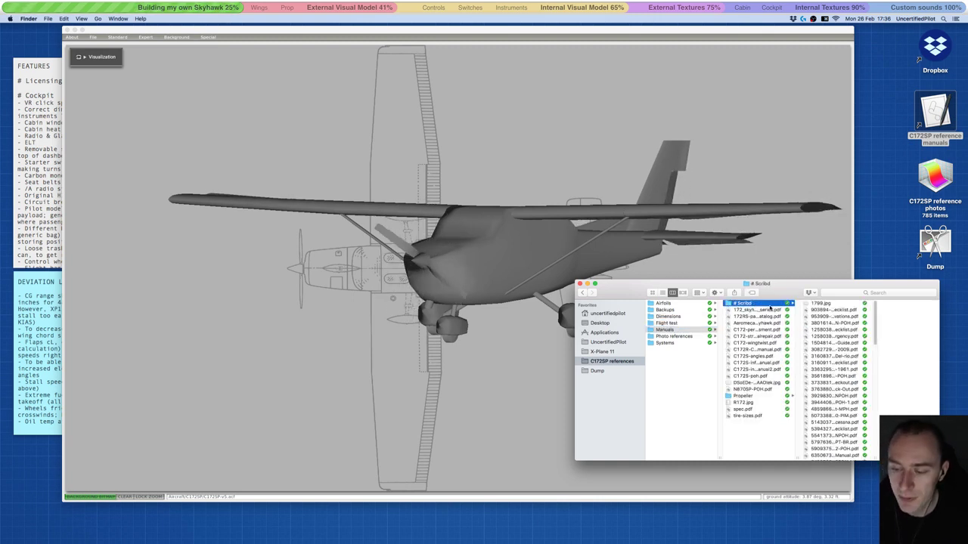
pyautogui.moveTo(801, 284); pyautogui.dragTo(559, 251)
# - Quick Look the Cessna 172 Skyhawk manual PDF
pyautogui.click(585, 284)
pyautogui.click(587, 304)
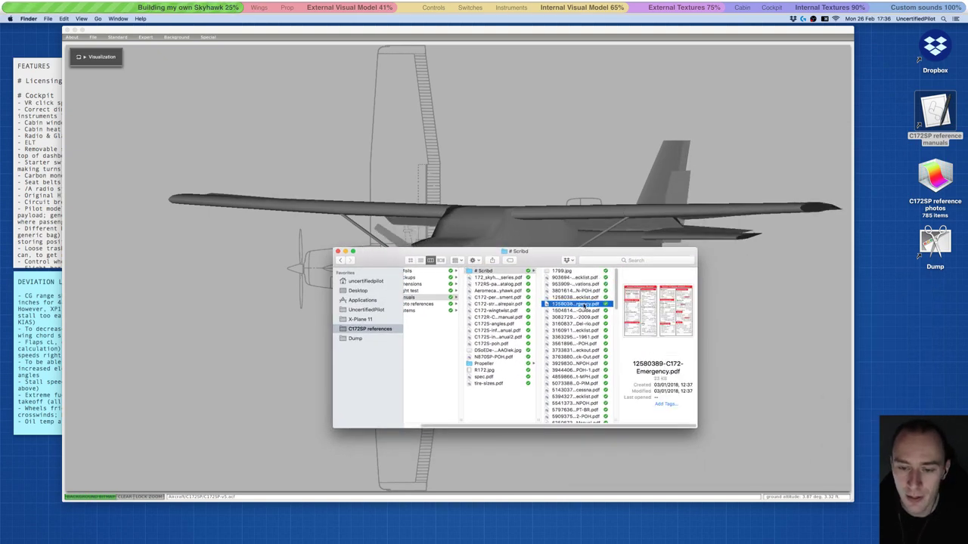
pyautogui.scroll(-5, 587, 296)
pyautogui.click(573, 321)
pyautogui.press('space')
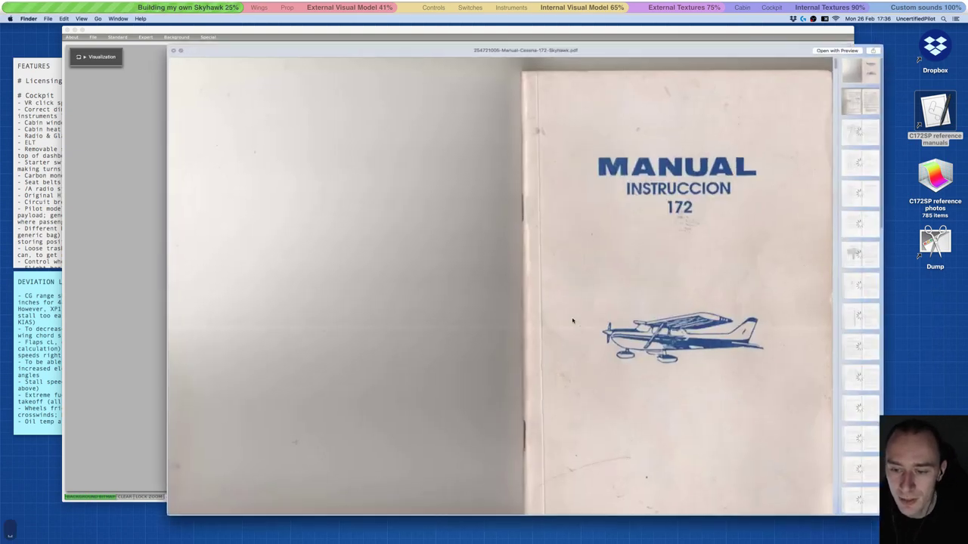
pyautogui.press('space')
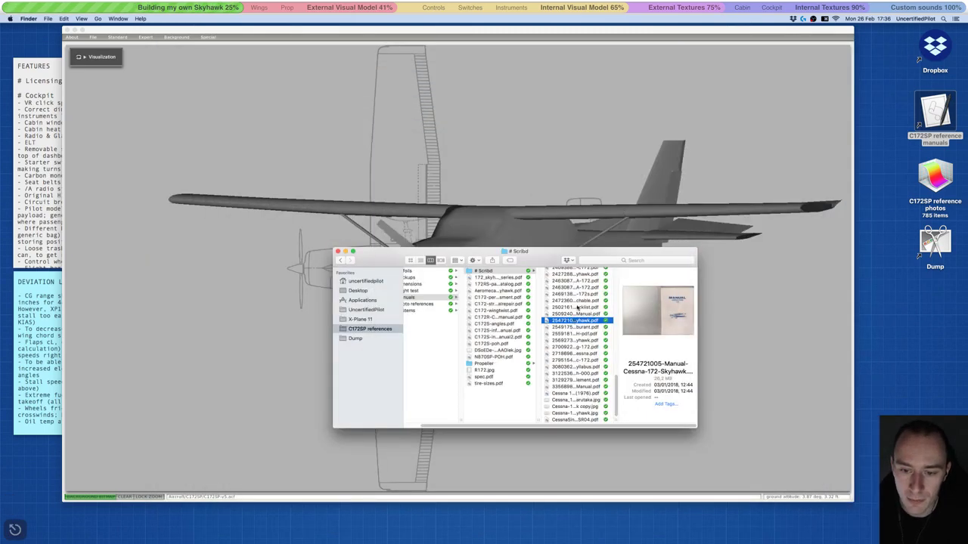
pyautogui.click(579, 294)
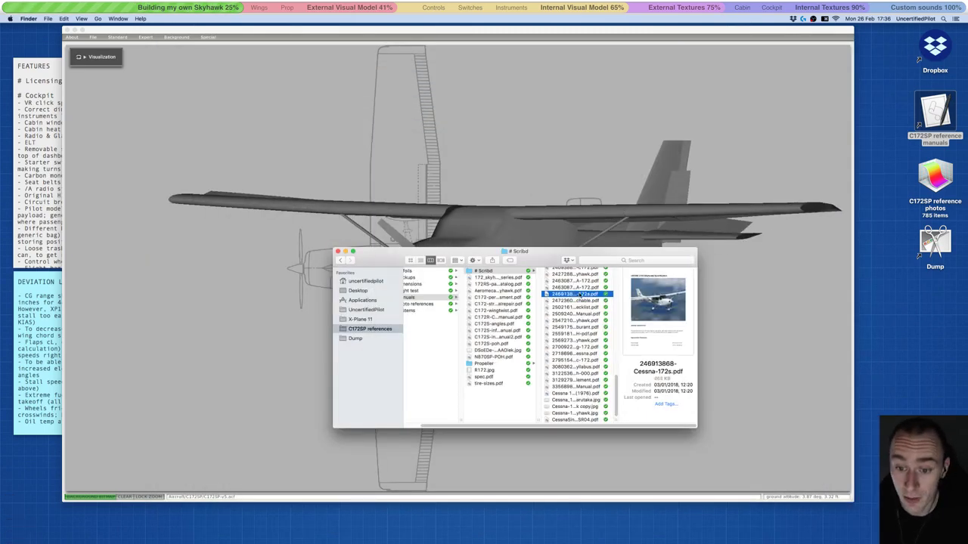
pyautogui.scroll(-5, 579, 289)
pyautogui.click(579, 285)
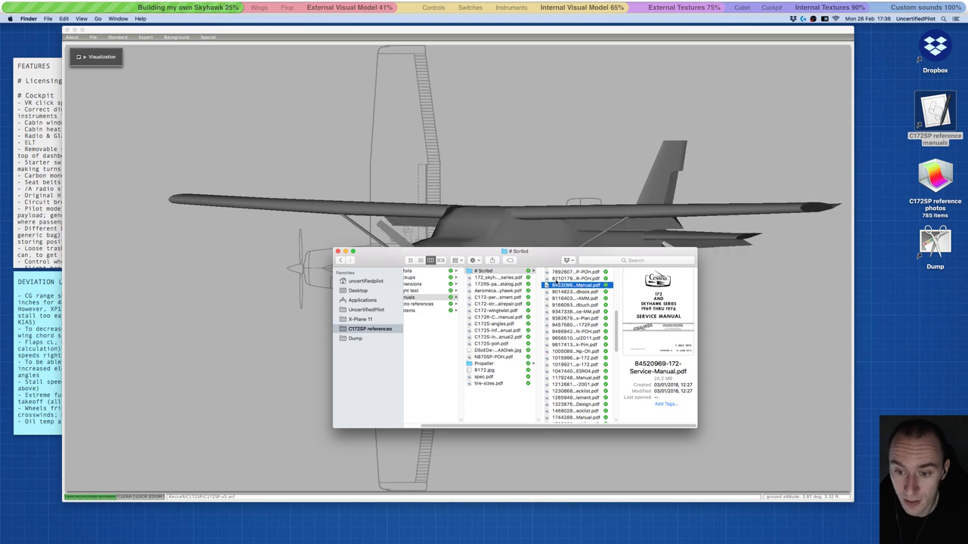
pyautogui.press('space')
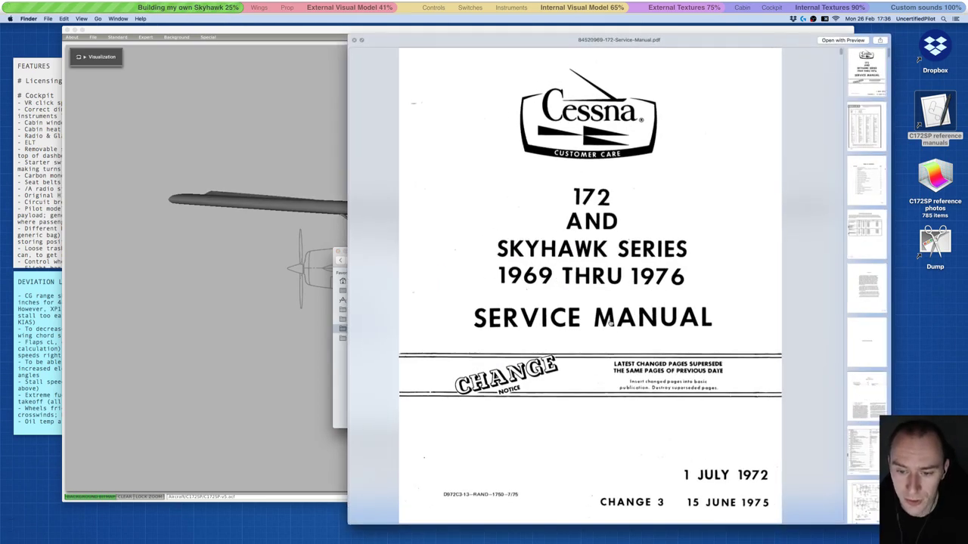
pyautogui.press('space')
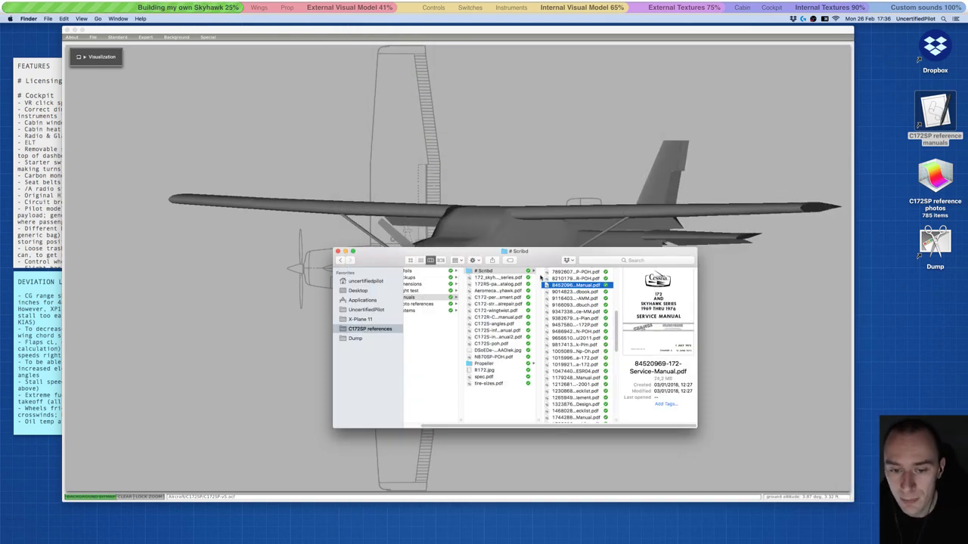
pyautogui.moveTo(530, 263); pyautogui.dragTo(724, 276)
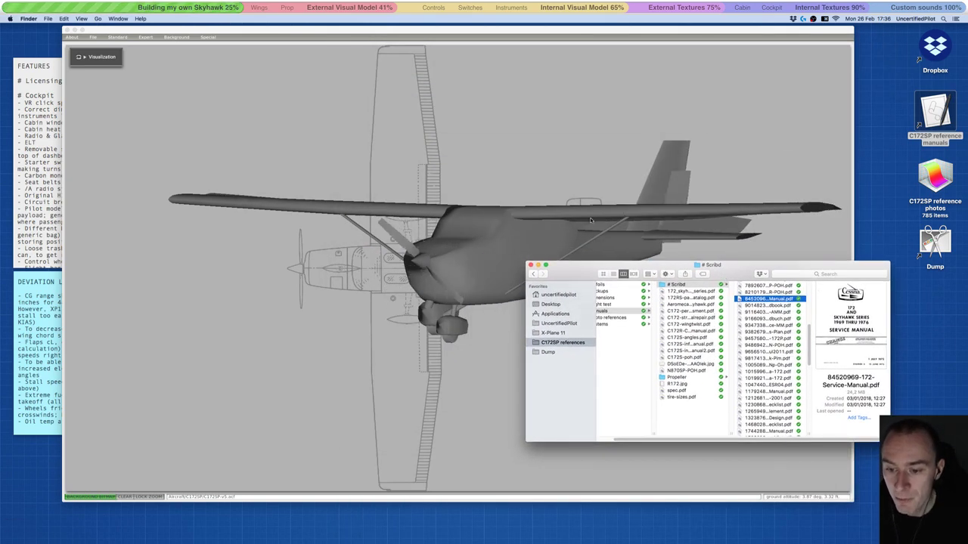
# - Turn the Plane Maker model to a side view, then move the Finder window toward the lower right
pyautogui.click(428, 258)
pyautogui.press('a')
pyautogui.press('a')
pyautogui.press('a')
pyautogui.press('a')
pyautogui.press('a')
pyautogui.press('a')
pyautogui.press('a')
pyautogui.press('a')
pyautogui.press('a')
pyautogui.press('a')
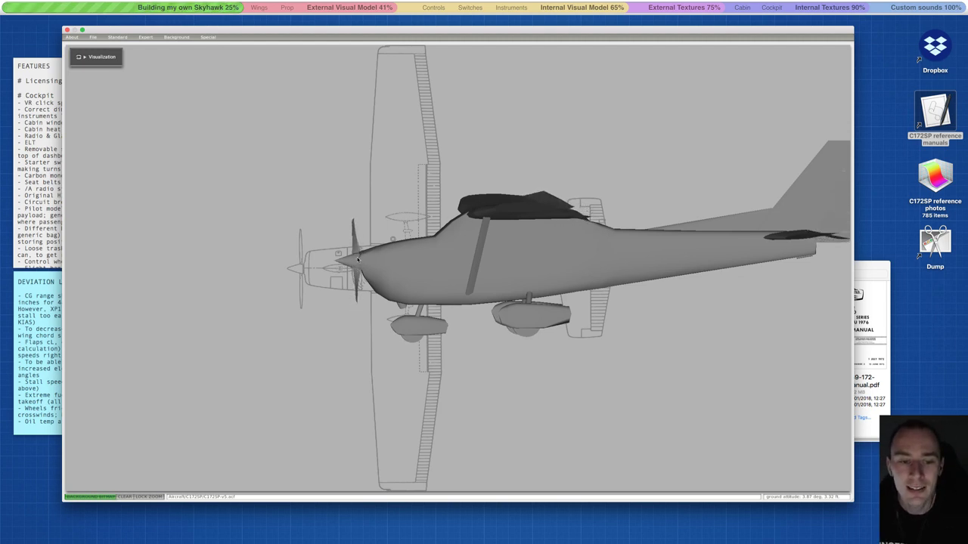
pyautogui.click(869, 355)
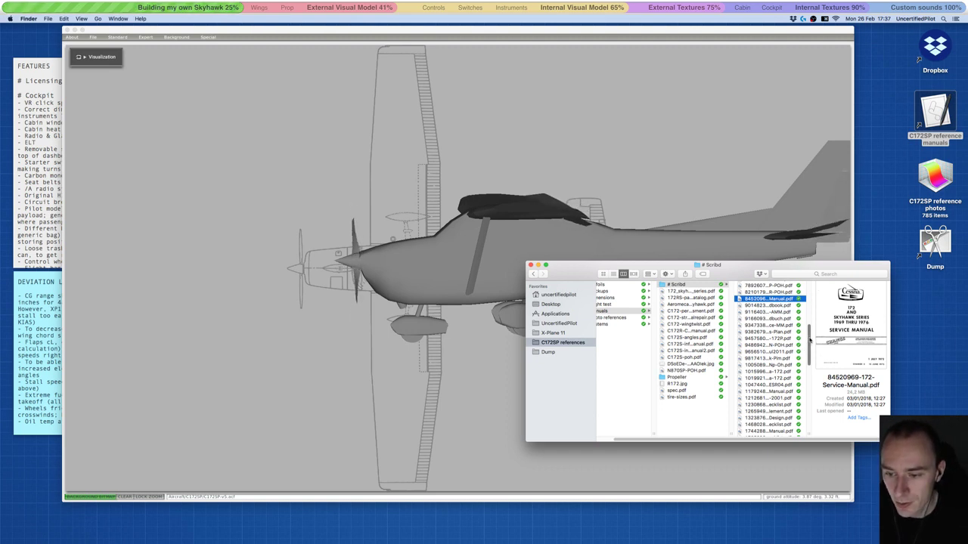
pyautogui.moveTo(809, 340); pyautogui.dragTo(810, 289)
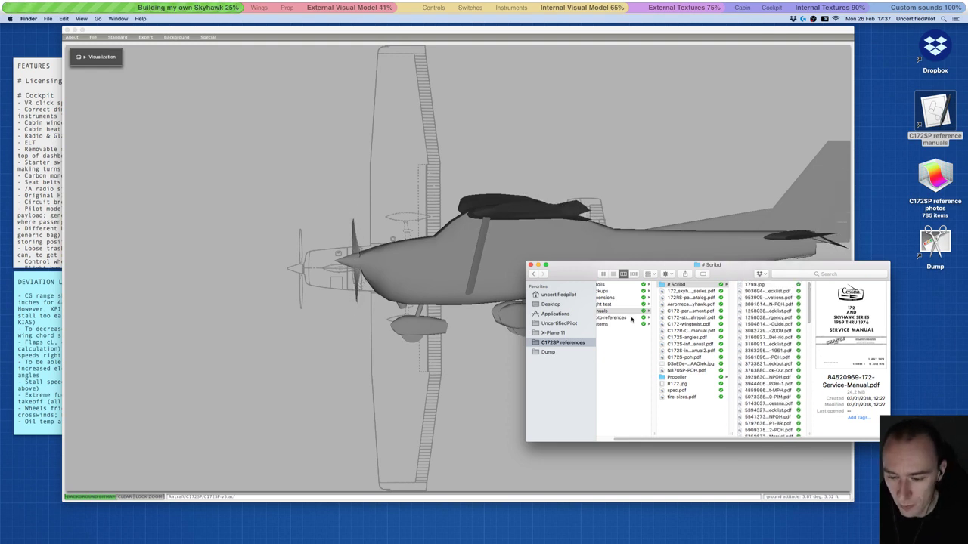
pyautogui.moveTo(708, 275); pyautogui.dragTo(736, 295)
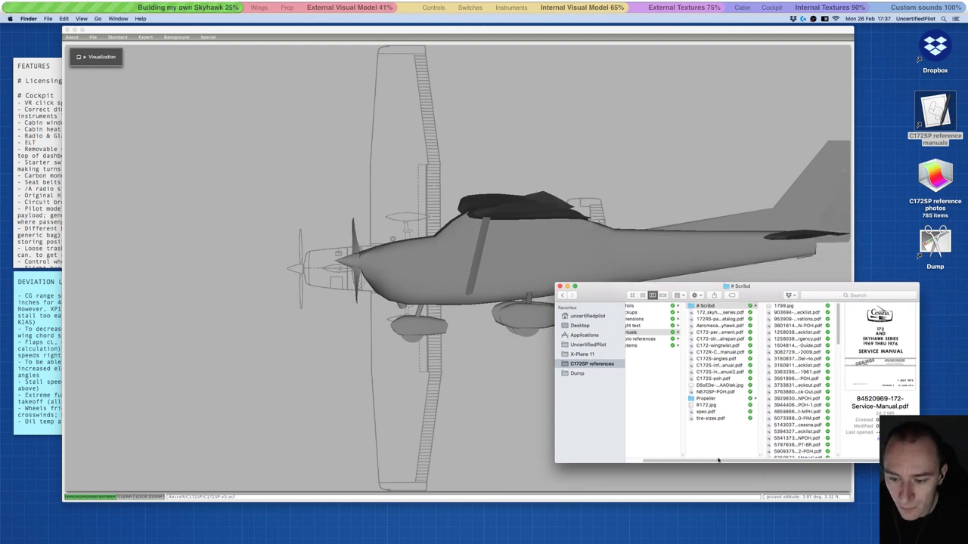
pyautogui.moveTo(718, 460); pyautogui.dragTo(698, 460)
pyautogui.moveTo(594, 294); pyautogui.dragTo(634, 365)
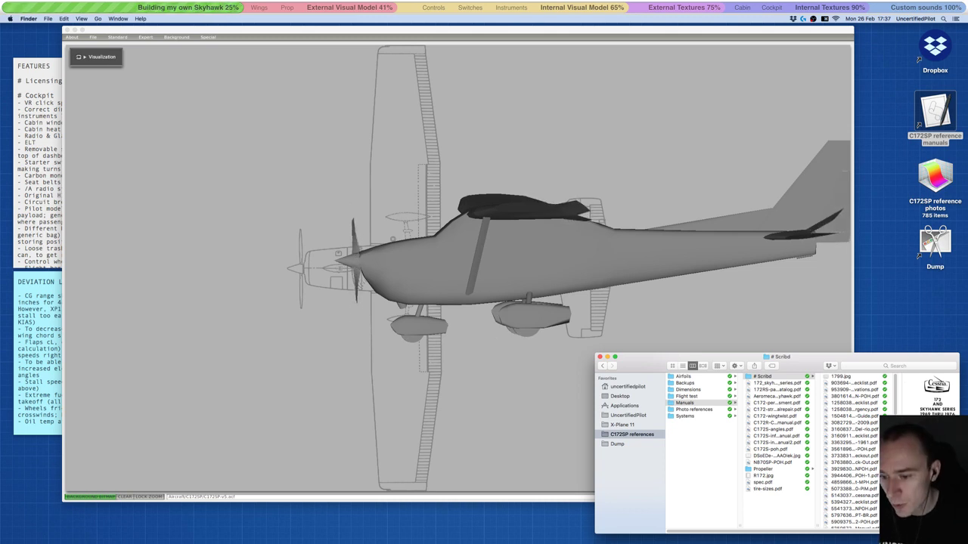
# - Select C172S-angles.pdf in Manuals and close the Finder window
pyautogui.click(779, 436)
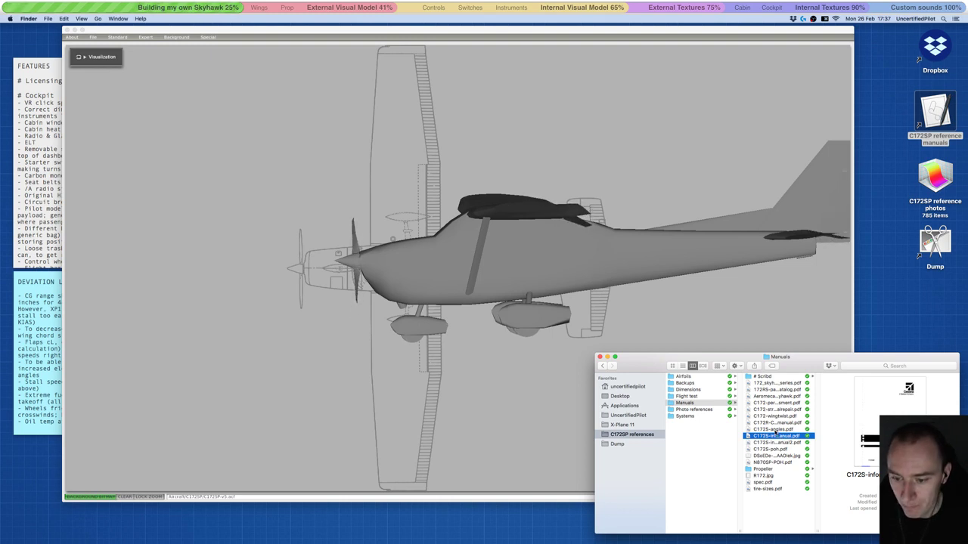
pyautogui.click(773, 430)
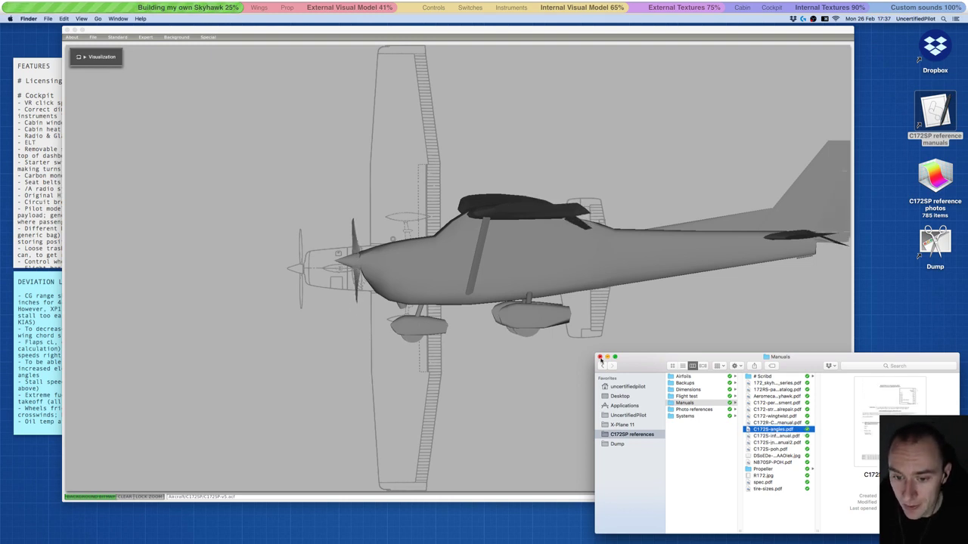
pyautogui.click(600, 356)
# - Open Standard > Engine Specs and view the Location and Transmission tabs
pyautogui.click(510, 146)
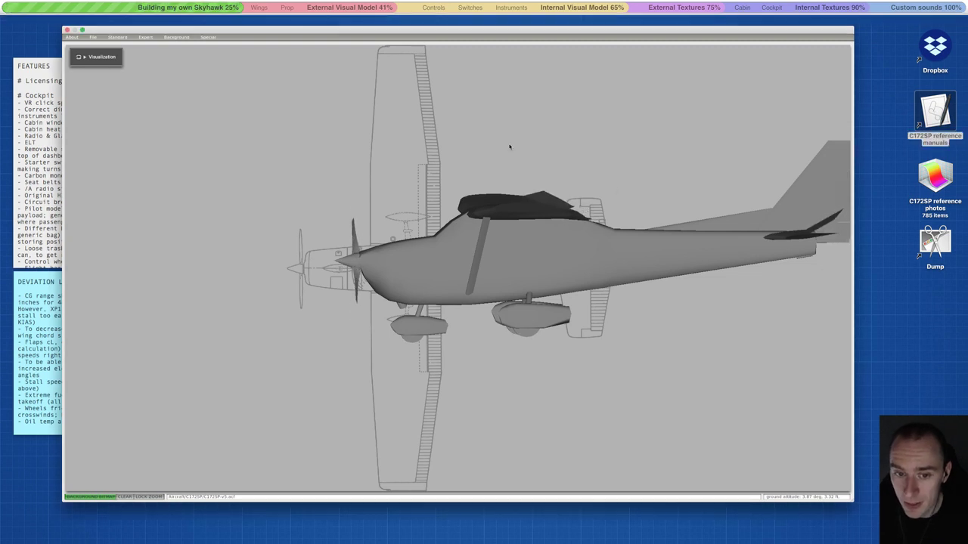
pyautogui.click(117, 37)
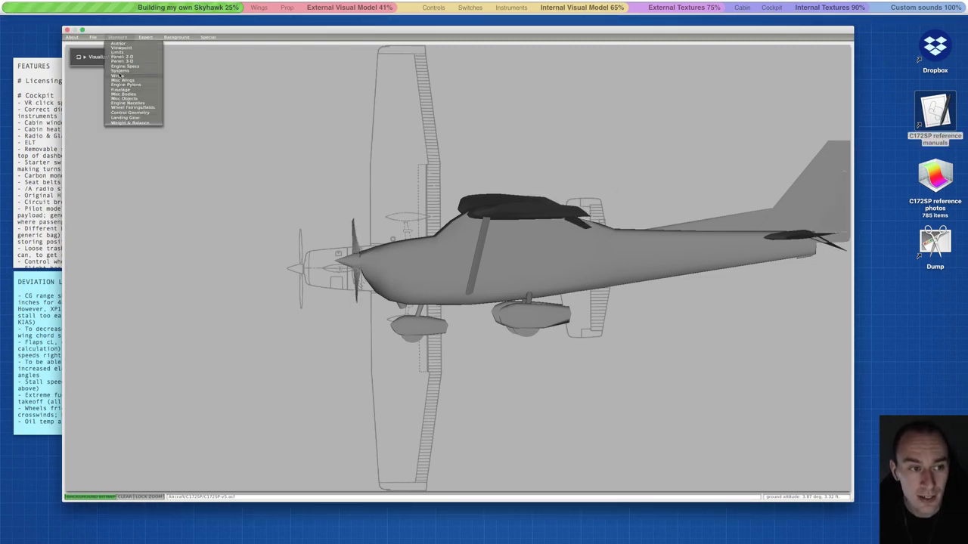
pyautogui.click(121, 66)
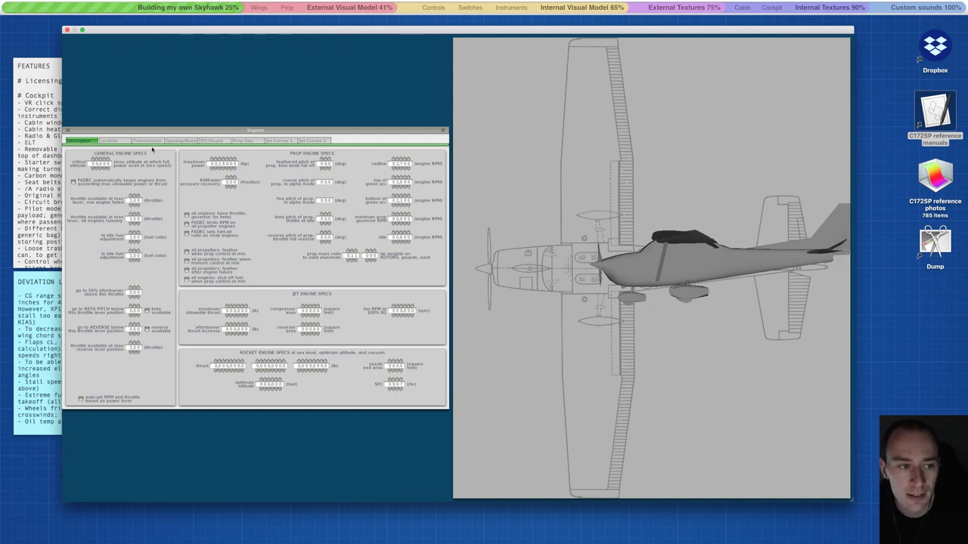
pyautogui.click(111, 140)
pyautogui.click(148, 140)
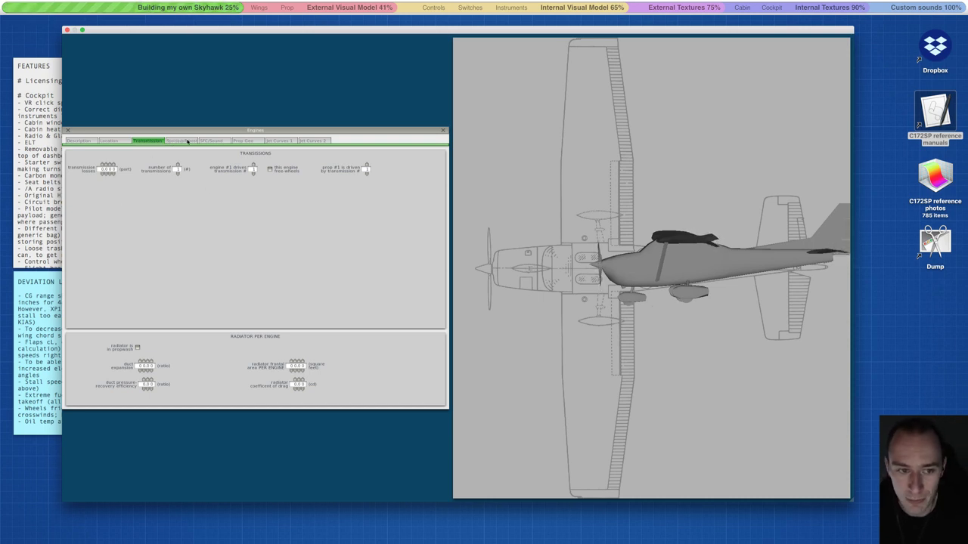
# - Check the Location, Description and SFC/Sound engine tabs, then close the Engines dialog
pyautogui.click(114, 141)
pyautogui.click(84, 141)
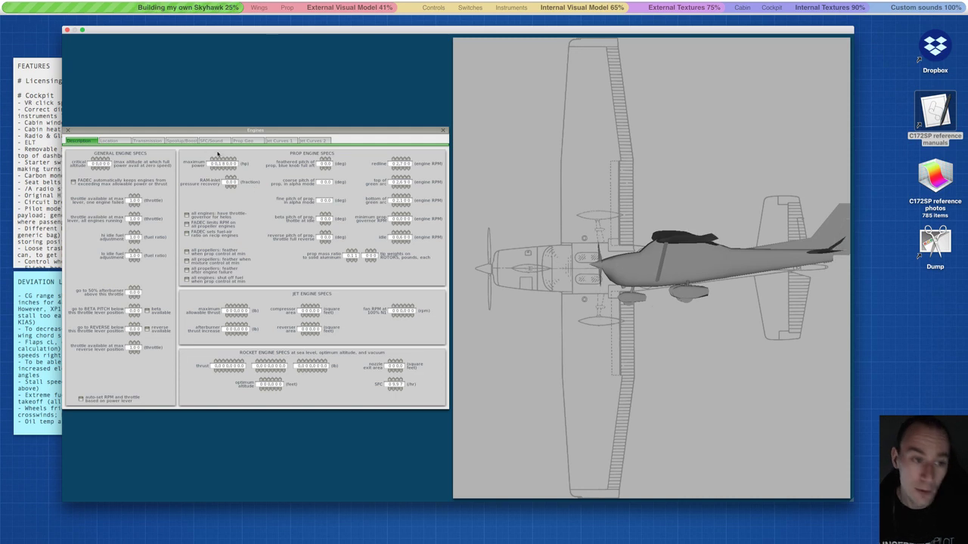
pyautogui.click(221, 141)
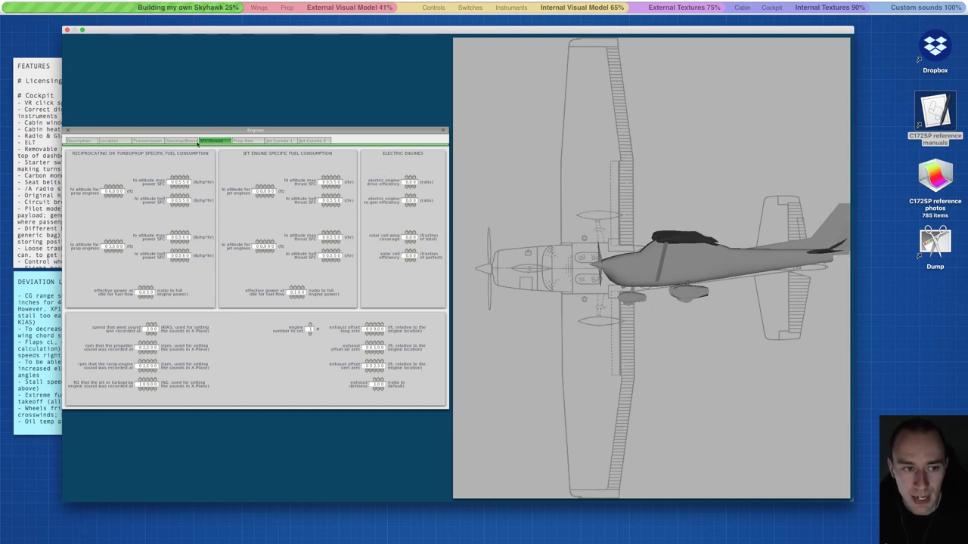
pyautogui.click(66, 131)
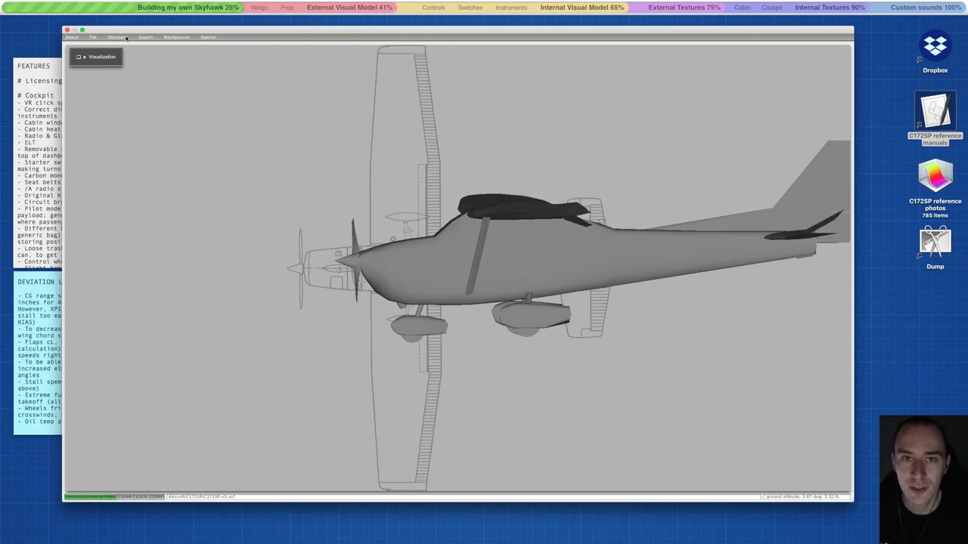
pyautogui.moveTo(135, 32); pyautogui.dragTo(135, 38)
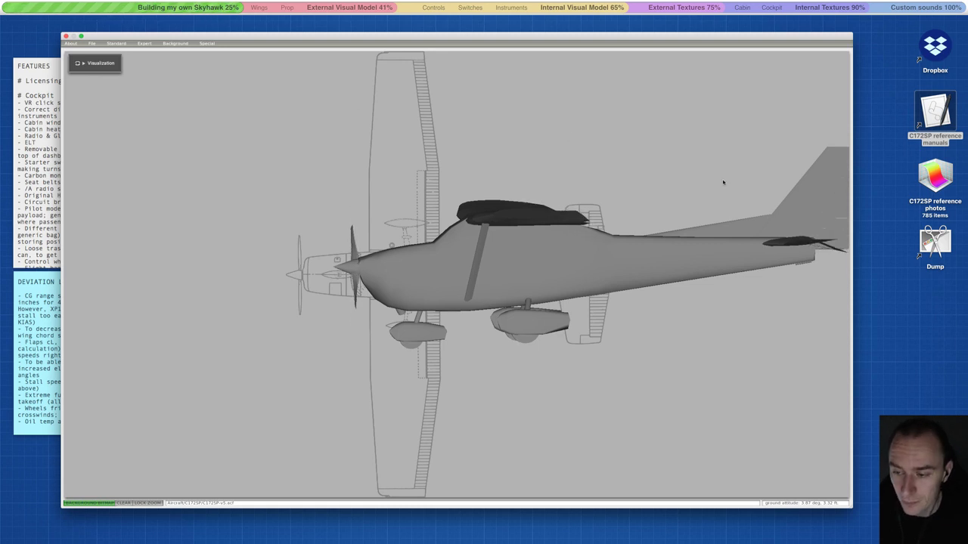
pyautogui.press('a')
pyautogui.press('a')
pyautogui.press('a')
pyautogui.press('a')
pyautogui.press('a')
pyautogui.press('a')
pyautogui.press('a')
pyautogui.press('a')
pyautogui.press('a')
pyautogui.press('a')
pyautogui.press('a')
pyautogui.press('a')
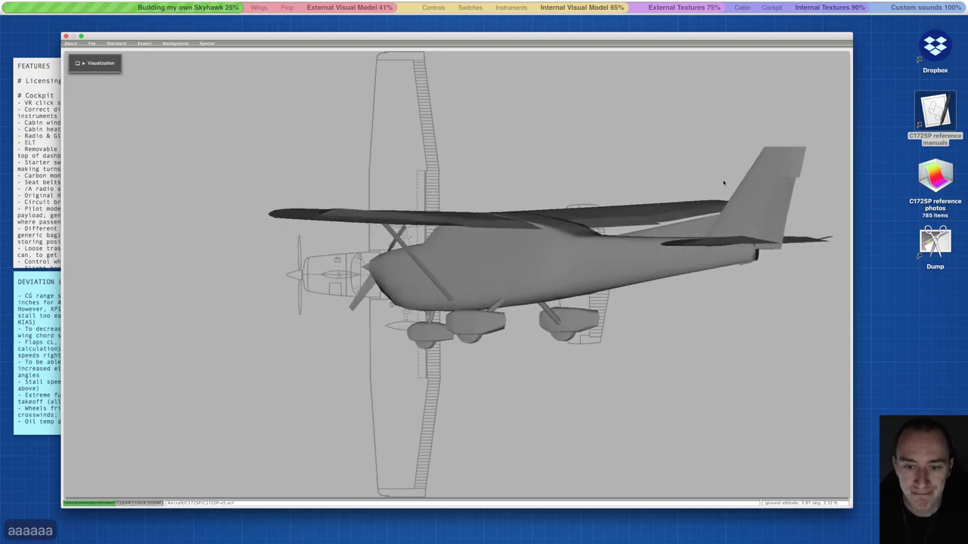
pyautogui.press('a')
pyautogui.press('a')
pyautogui.press('a')
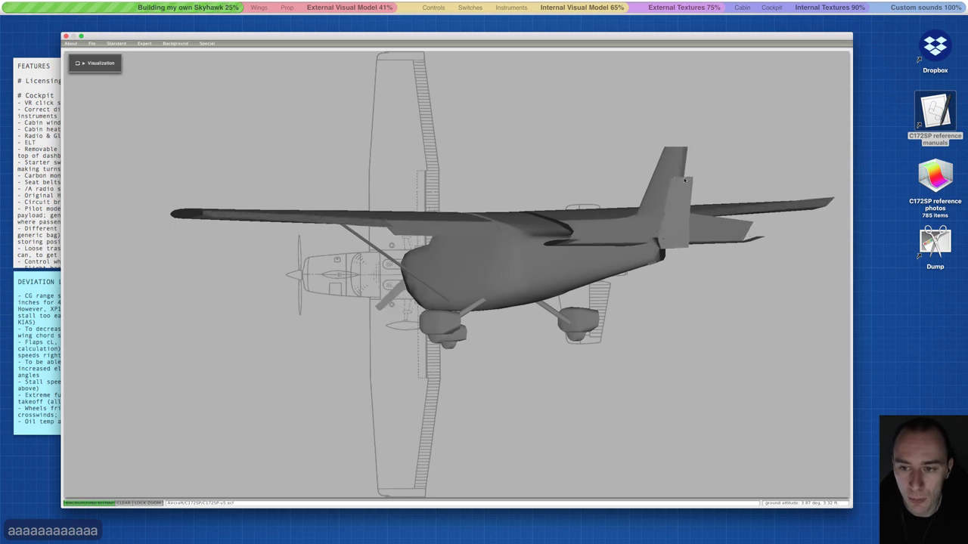
pyautogui.keyDown('ctrl'); pyautogui.scroll(3, 688, 181); pyautogui.keyUp('ctrl')
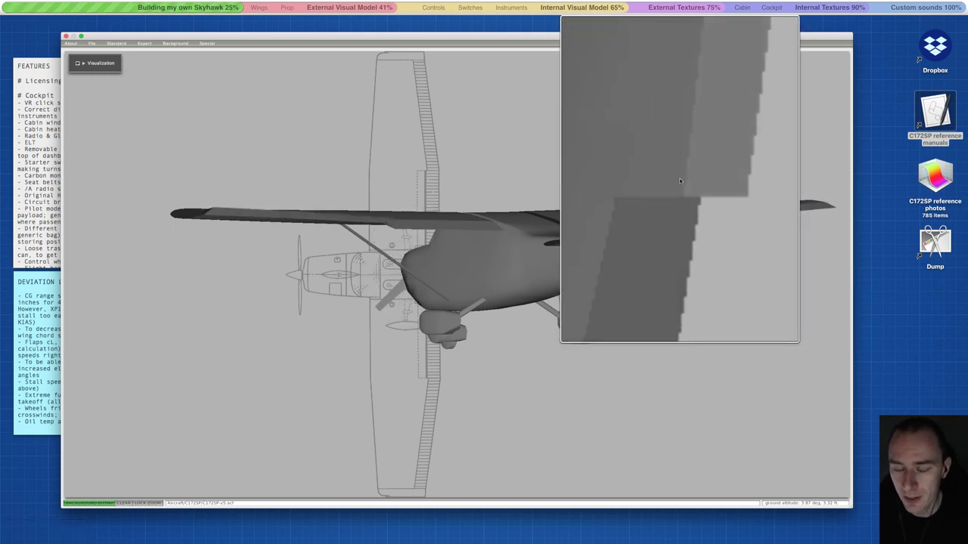
pyautogui.keyDown('ctrl'); pyautogui.scroll(-3, 679, 180); pyautogui.keyUp('ctrl')
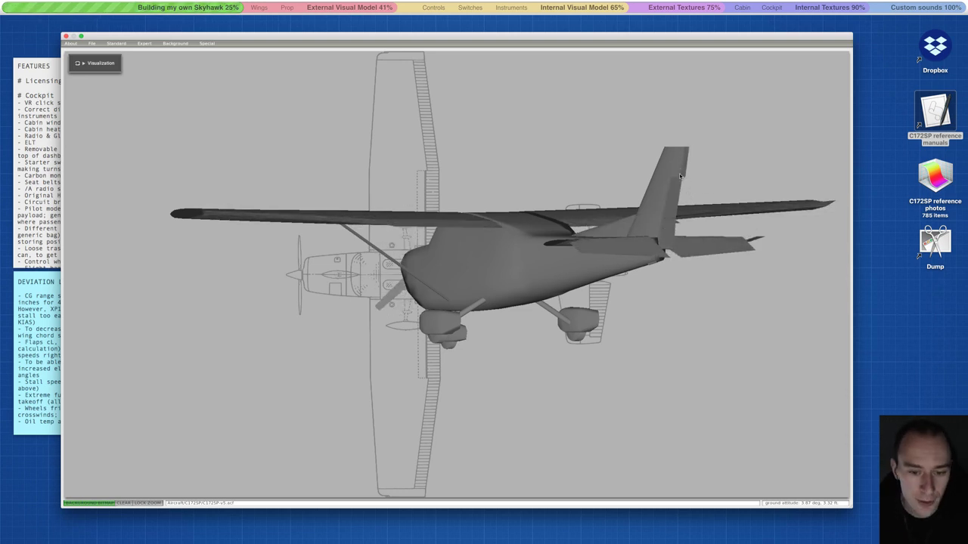
pyautogui.press('d')
pyautogui.press('d')
pyautogui.press('d')
pyautogui.press('d')
pyautogui.press('d')
pyautogui.press('d')
pyautogui.press('d')
pyautogui.press('d')
pyautogui.press('d')
pyautogui.press('d')
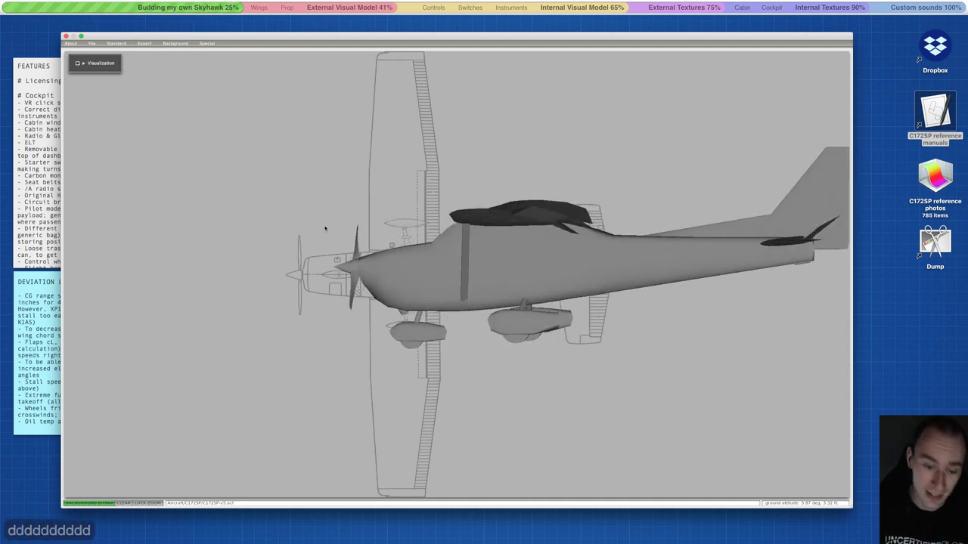
pyautogui.press('d')
pyautogui.press('d')
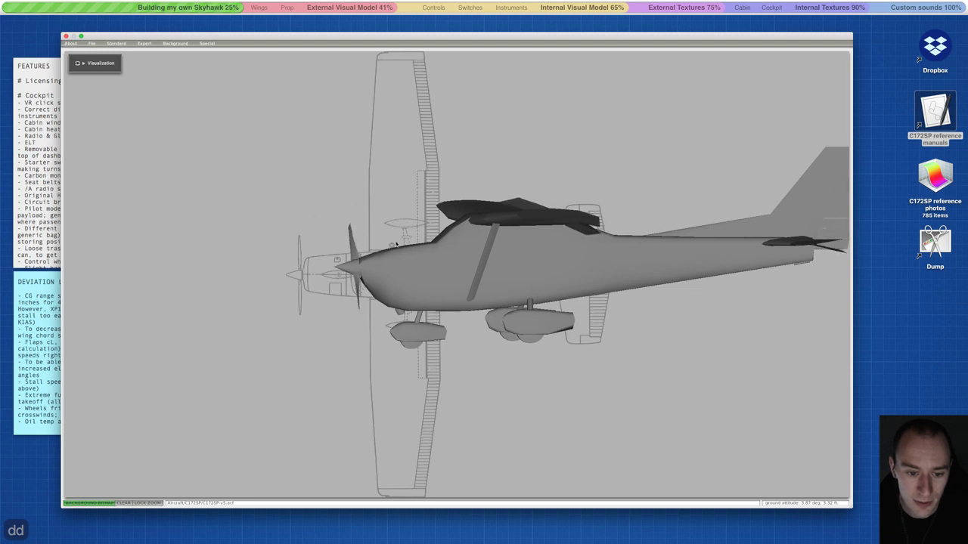
pyautogui.press('d')
pyautogui.press('d')
pyautogui.press('d')
pyautogui.press('d')
pyautogui.press('d')
pyautogui.press('d')
pyautogui.press('d')
pyautogui.press('d')
pyautogui.press('d')
pyautogui.press('d')
pyautogui.press('d')
pyautogui.press('d')
pyautogui.press('d')
pyautogui.press('d')
pyautogui.press('d')
pyautogui.press('d')
pyautogui.press('d')
pyautogui.press('d')
pyautogui.press('d')
pyautogui.press('d')
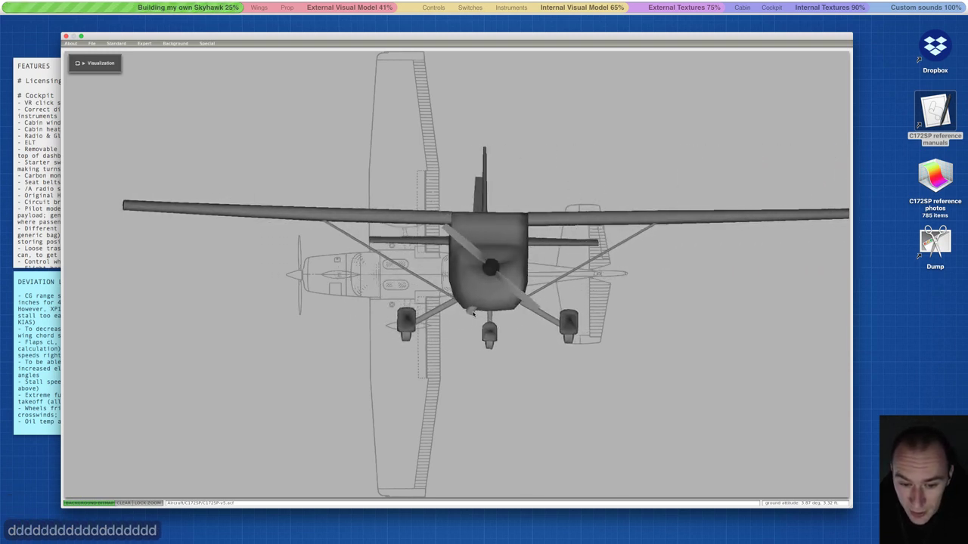
pyautogui.press('d')
pyautogui.press('d')
pyautogui.press('d')
pyautogui.press('d')
pyautogui.press('a')
pyautogui.press('a')
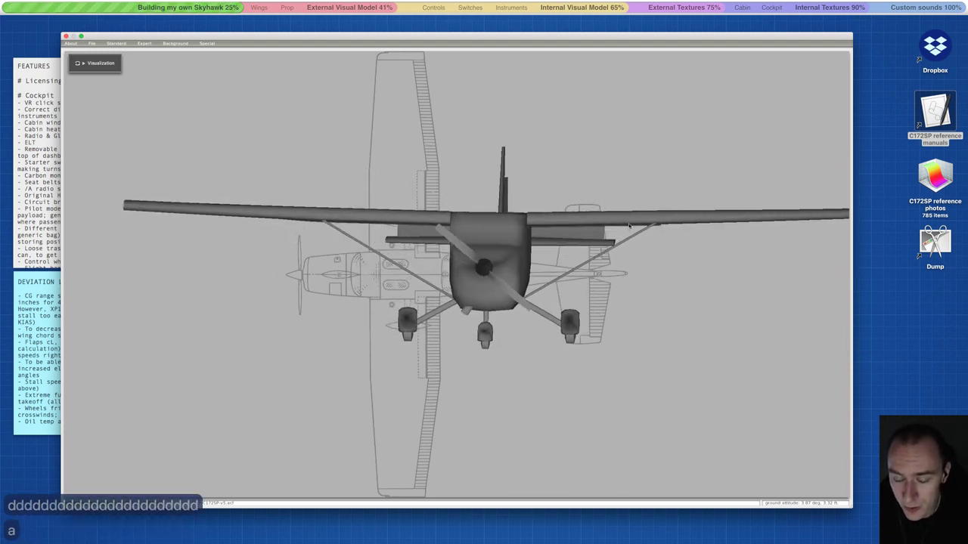
pyautogui.press('a')
pyautogui.press('a')
pyautogui.press('a')
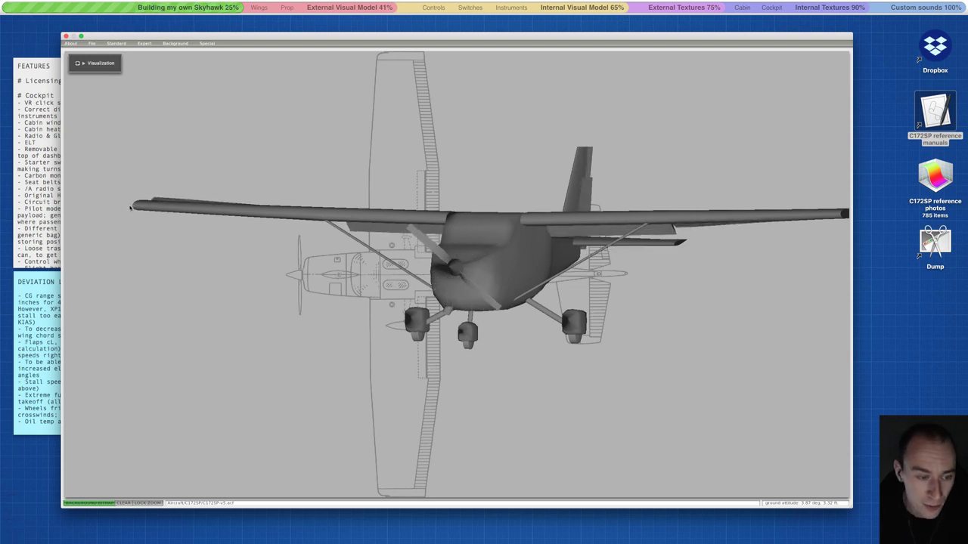
pyautogui.press('d')
pyautogui.press('d')
pyautogui.press('d')
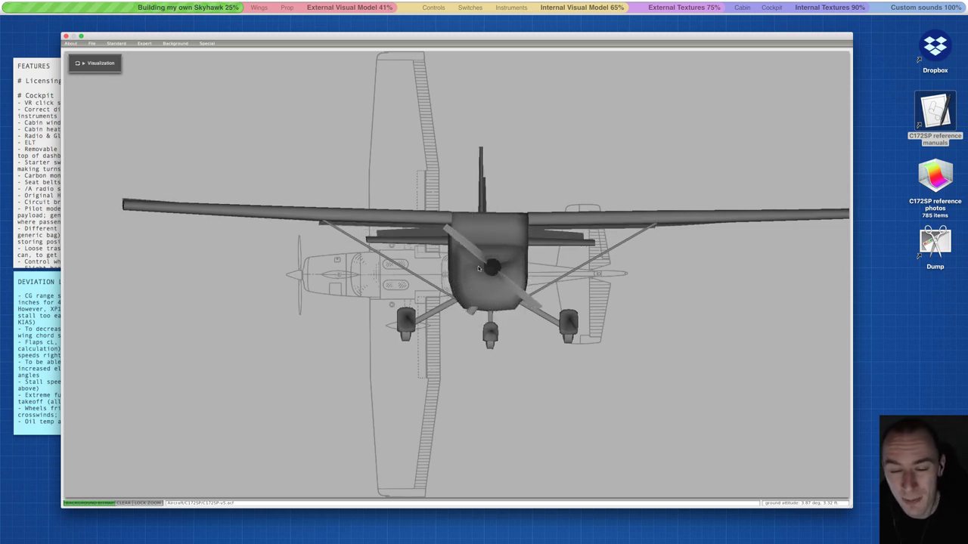
pyautogui.press('w')
pyautogui.press('s')
pyautogui.press('a')
pyautogui.press('a')
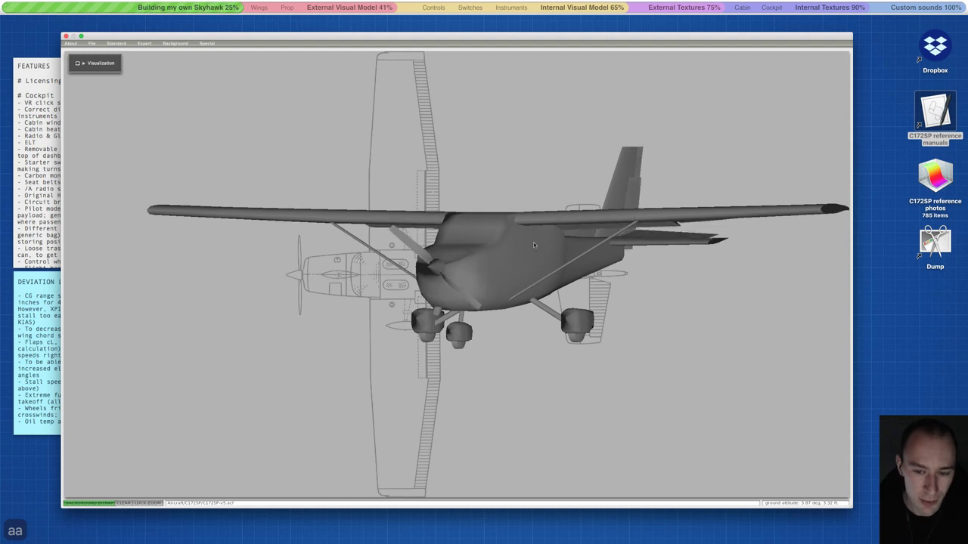
pyautogui.press('d')
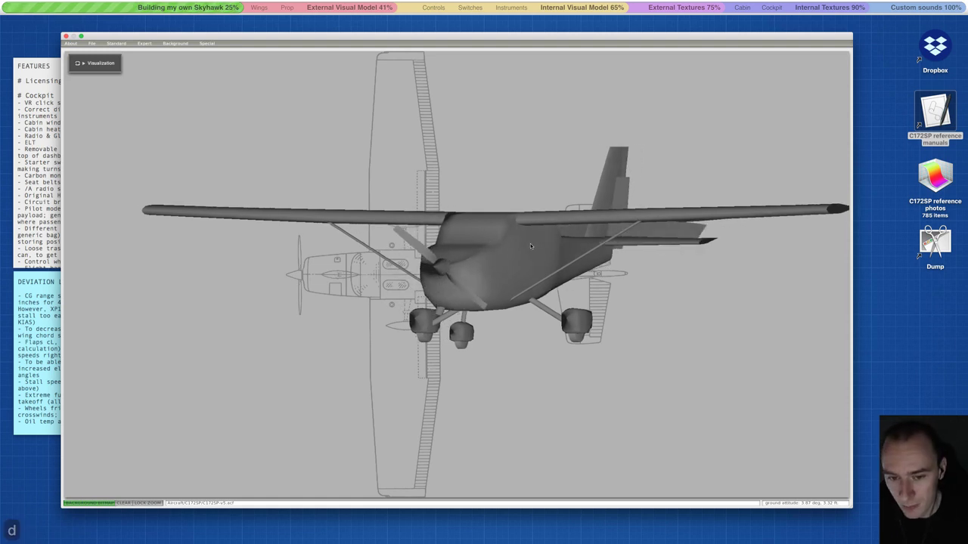
pyautogui.press('d')
pyautogui.press('d')
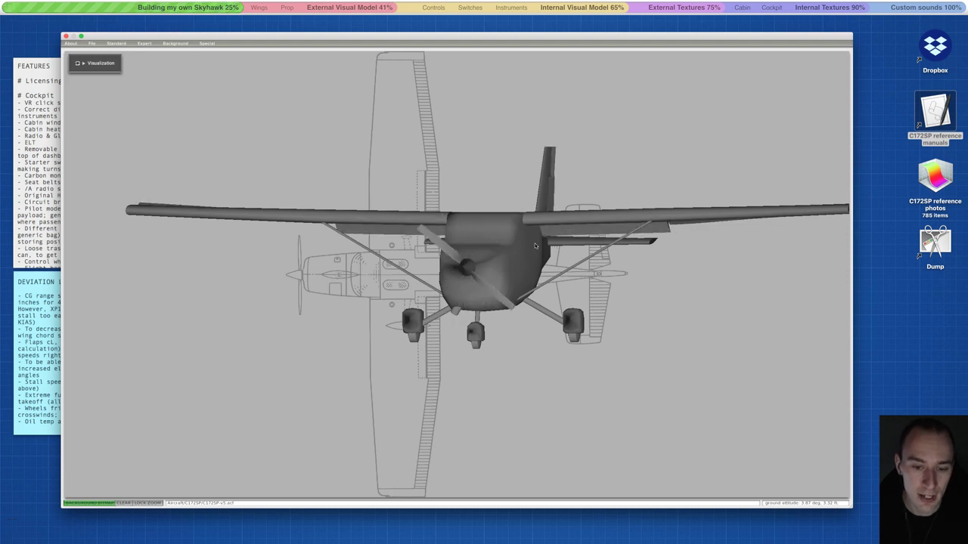
pyautogui.press('d')
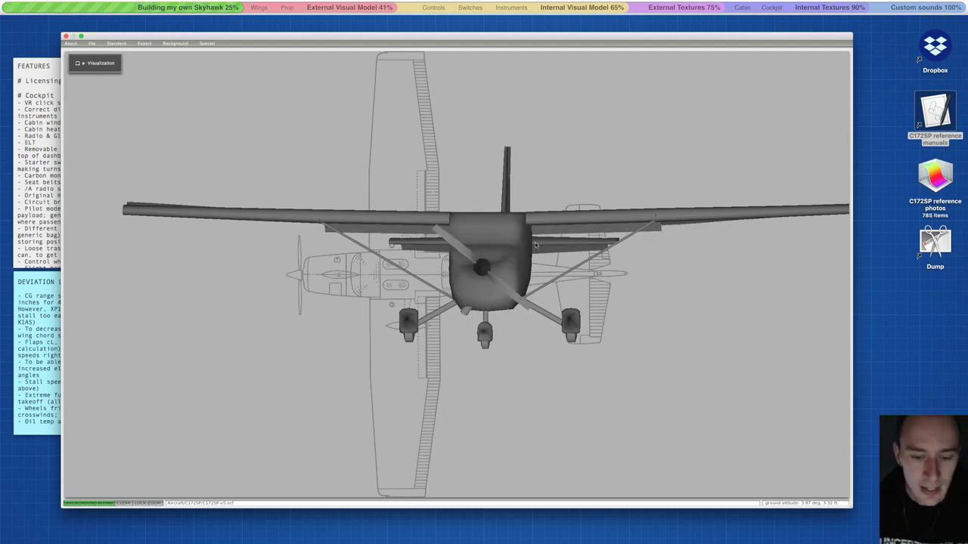
pyautogui.press('d')
pyautogui.press('a')
pyautogui.press('a')
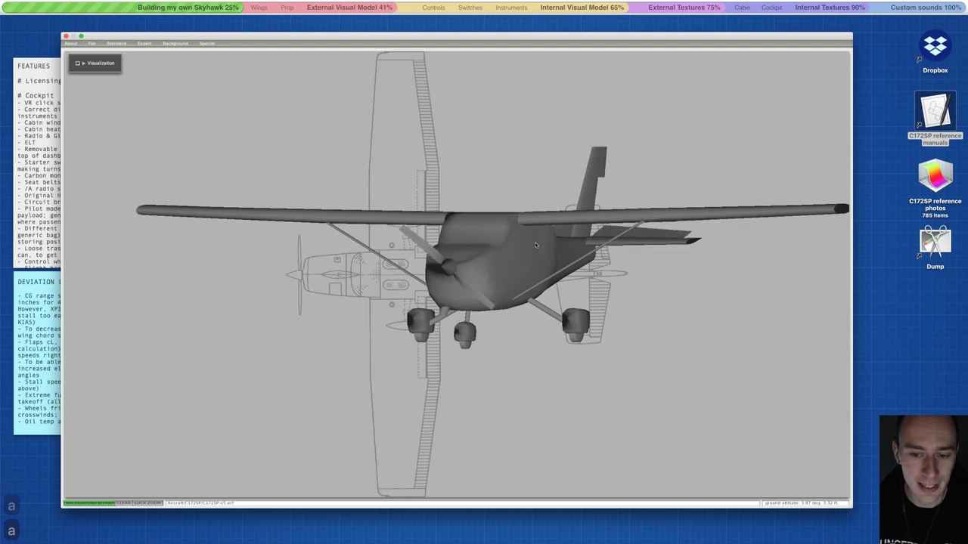
pyautogui.press('d')
pyautogui.press('d')
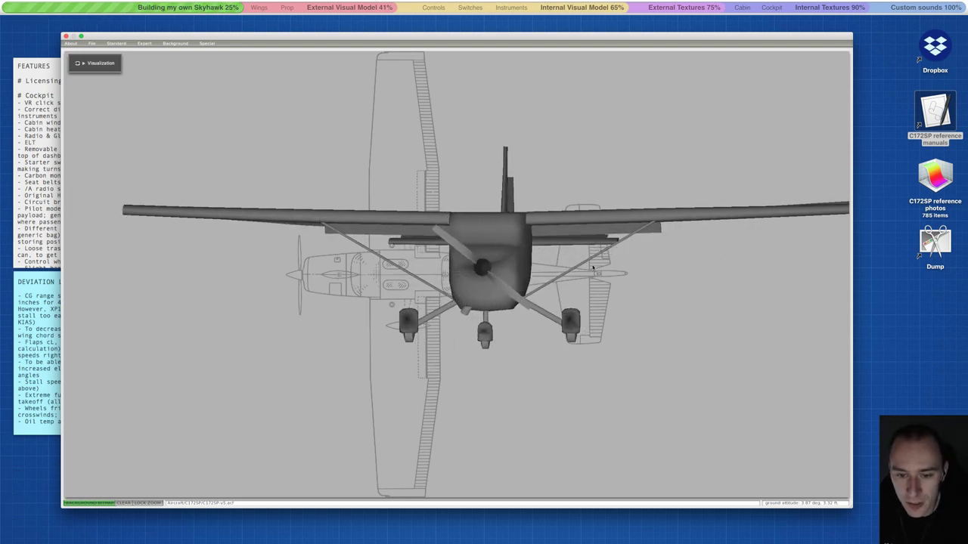
pyautogui.press('d')
pyautogui.press('d')
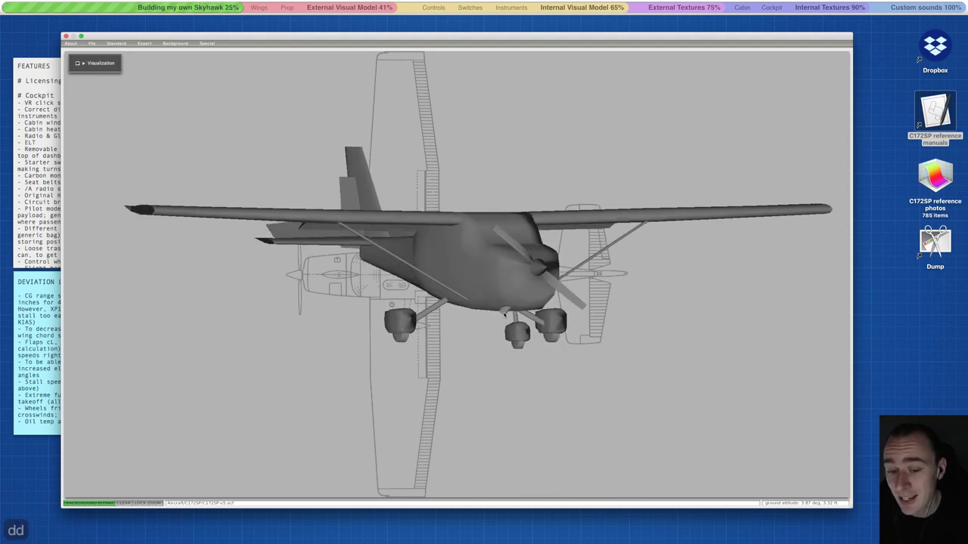
pyautogui.press('a')
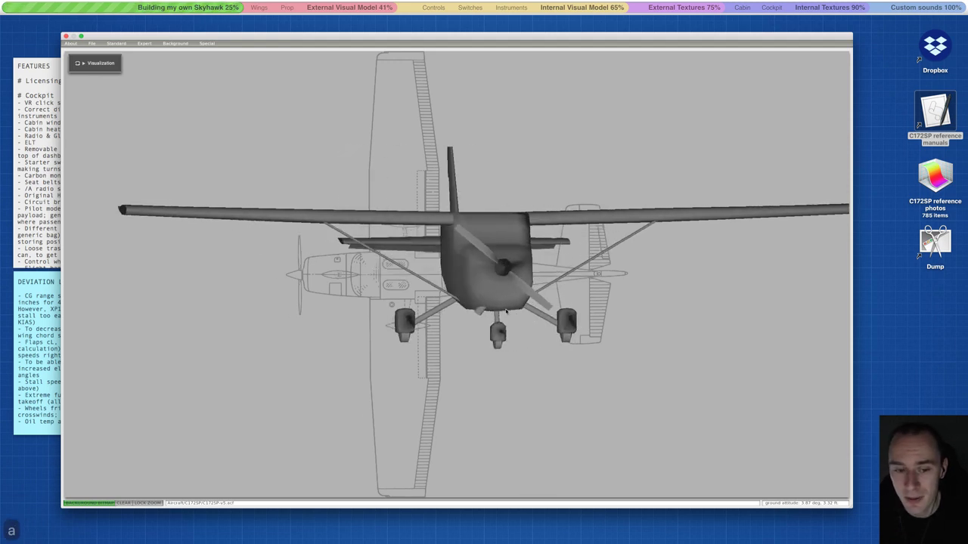
pyautogui.press('a')
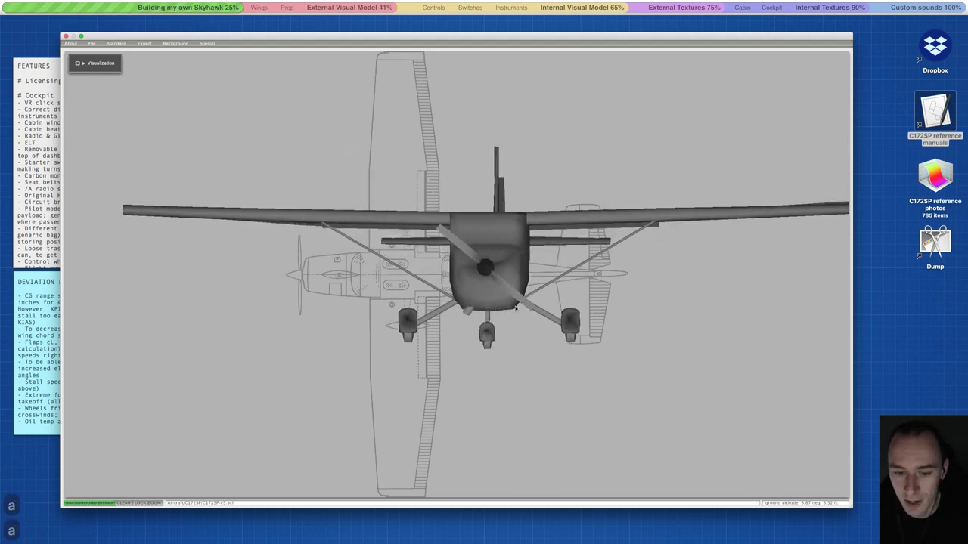
# - Orbit the model to a nose-on front view and look through the Expert and Special menus
pyautogui.moveTo(516, 309); pyautogui.dragTo(500, 269)
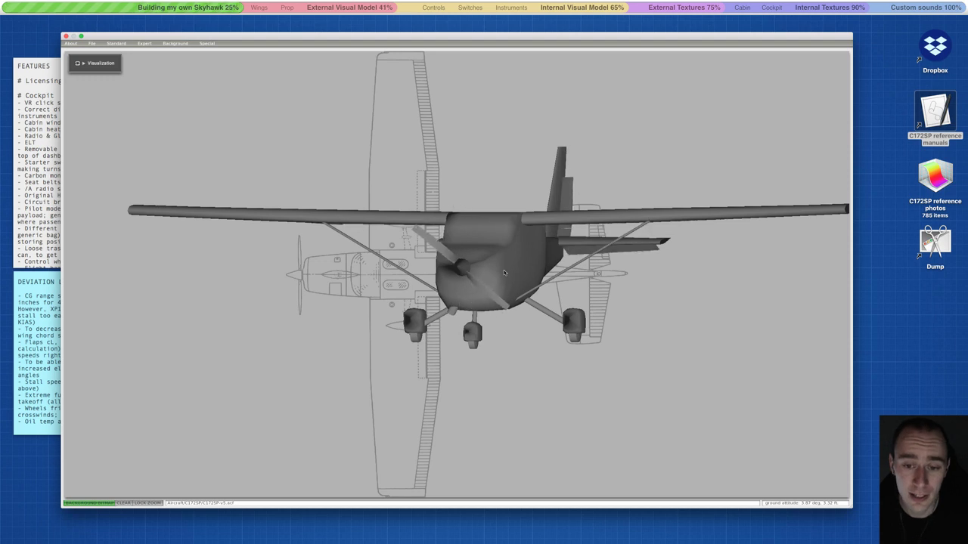
pyautogui.press('a')
pyautogui.press('a')
pyautogui.press('a')
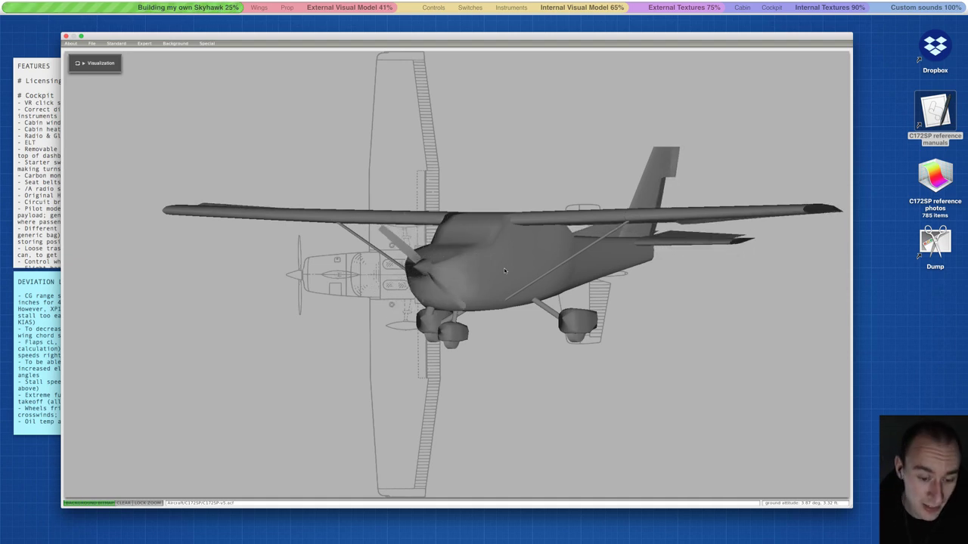
pyautogui.press('d')
pyautogui.press('d')
pyautogui.press('d')
pyautogui.press('d')
pyautogui.press('d')
pyautogui.press('d')
pyautogui.press('d')
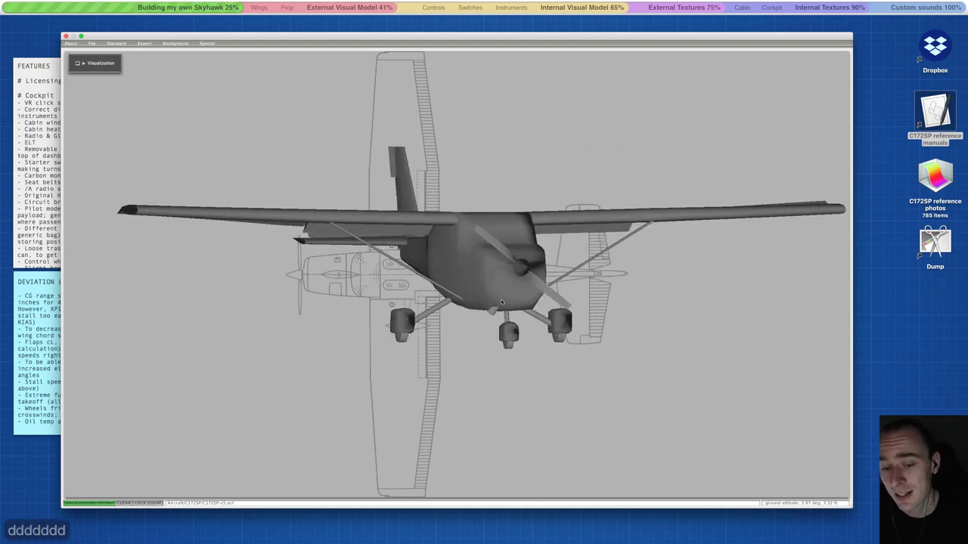
pyautogui.press('a')
pyautogui.press('a')
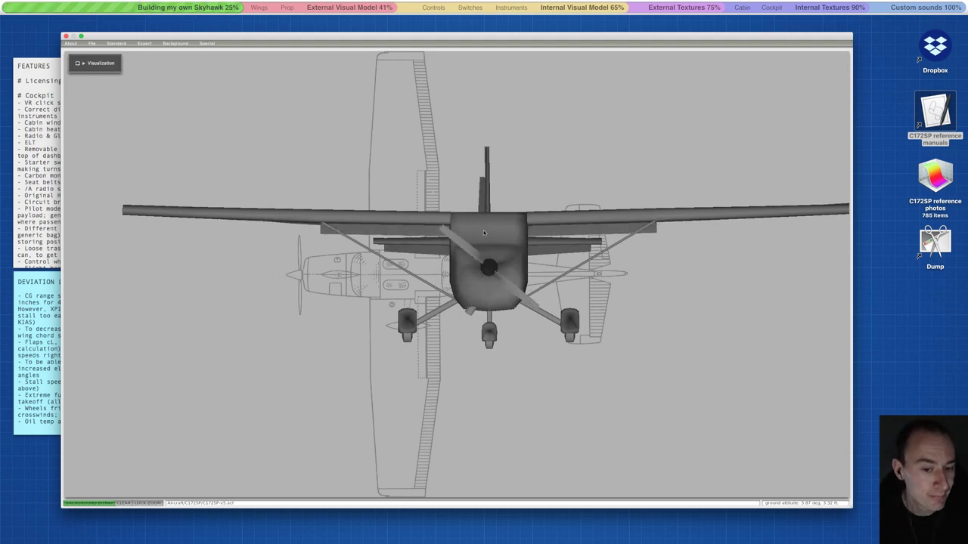
pyautogui.click(144, 43)
pyautogui.click(201, 44)
# - Toggle wireframe, view the model's underside, and save the aircraft file with Ctrl+S
pyautogui.press('space')
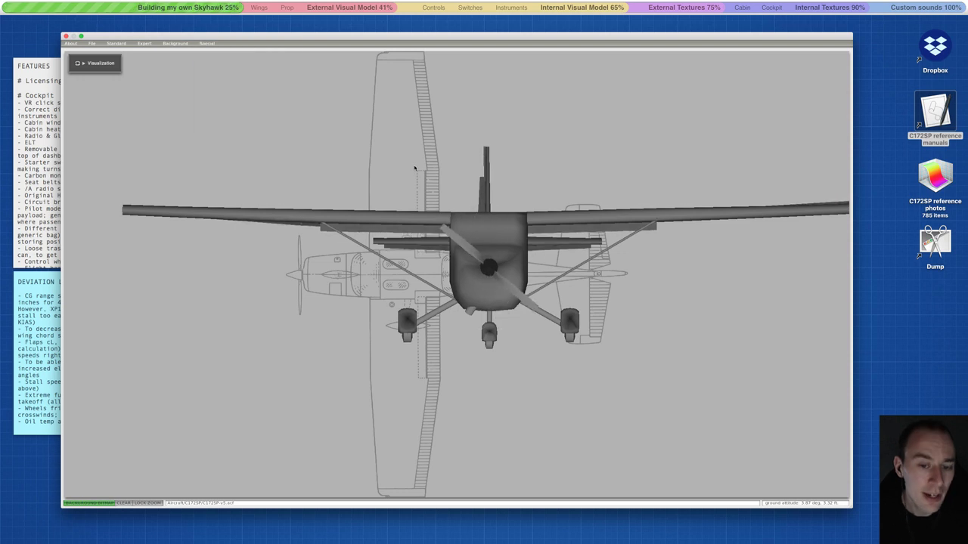
pyautogui.press('a')
pyautogui.press('a')
pyautogui.press('a')
pyautogui.press('a')
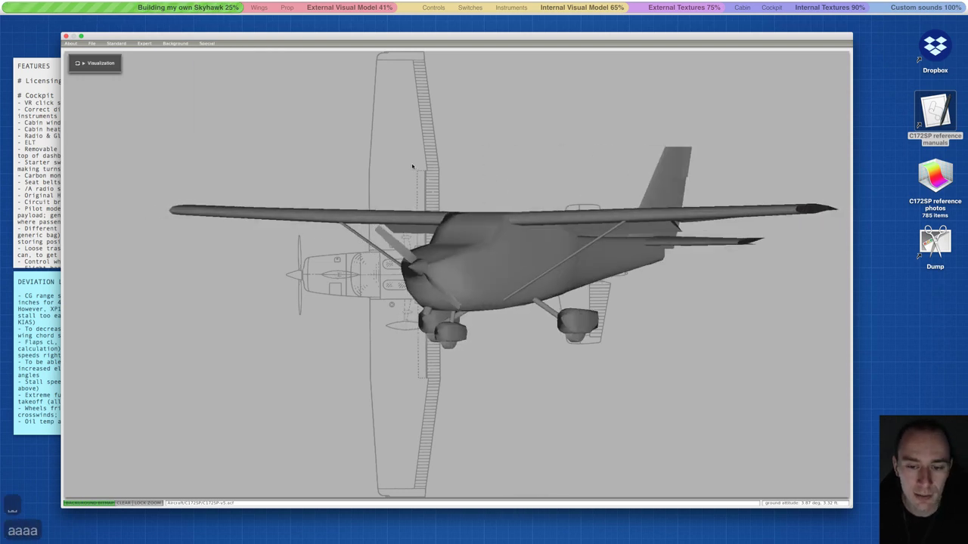
pyautogui.press('w')
pyautogui.press('s')
pyautogui.press('s')
pyautogui.press('s')
pyautogui.press('s')
pyautogui.press('s')
pyautogui.press('s')
pyautogui.press('a')
pyautogui.press('a')
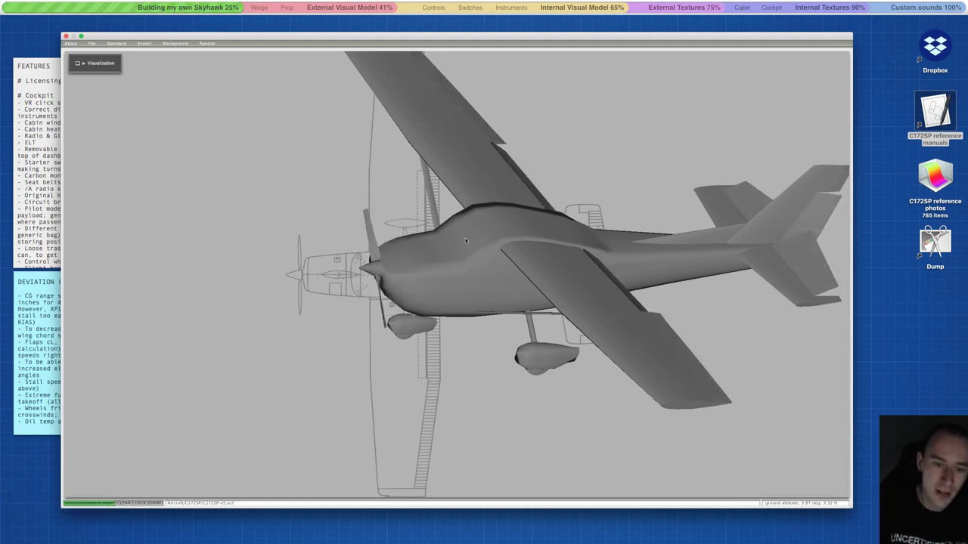
pyautogui.press('w')
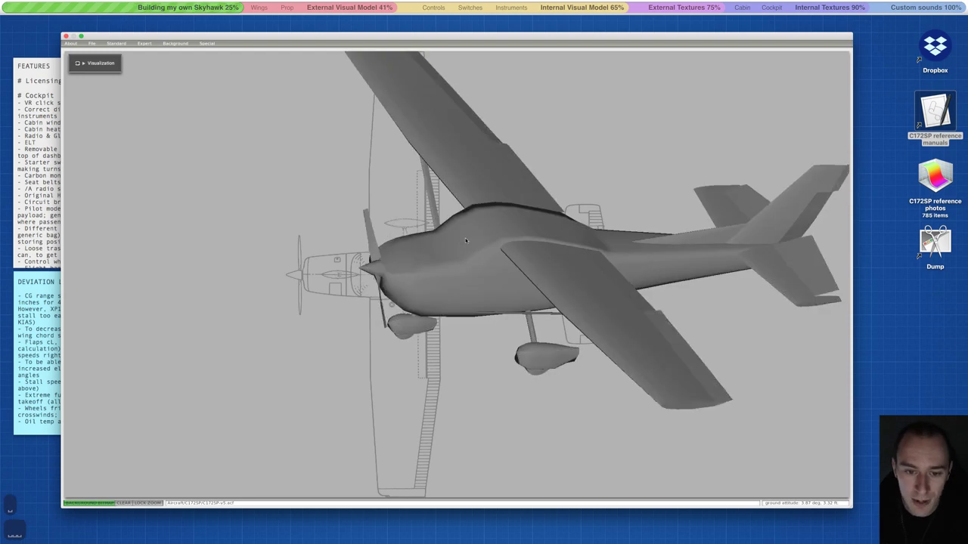
pyautogui.hotkey('ctrl', 's')
pyautogui.click(91, 43)
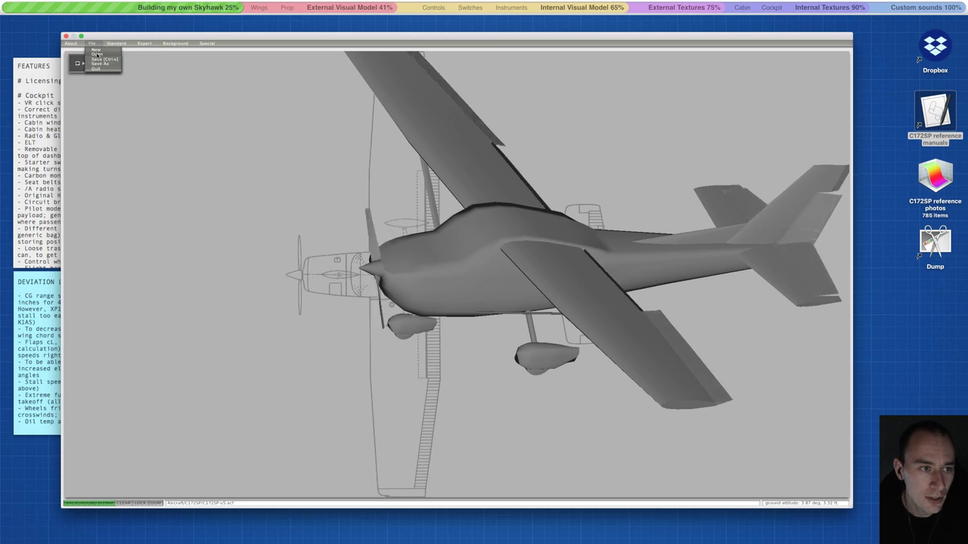
pyautogui.click(97, 55)
pyautogui.click(312, 186)
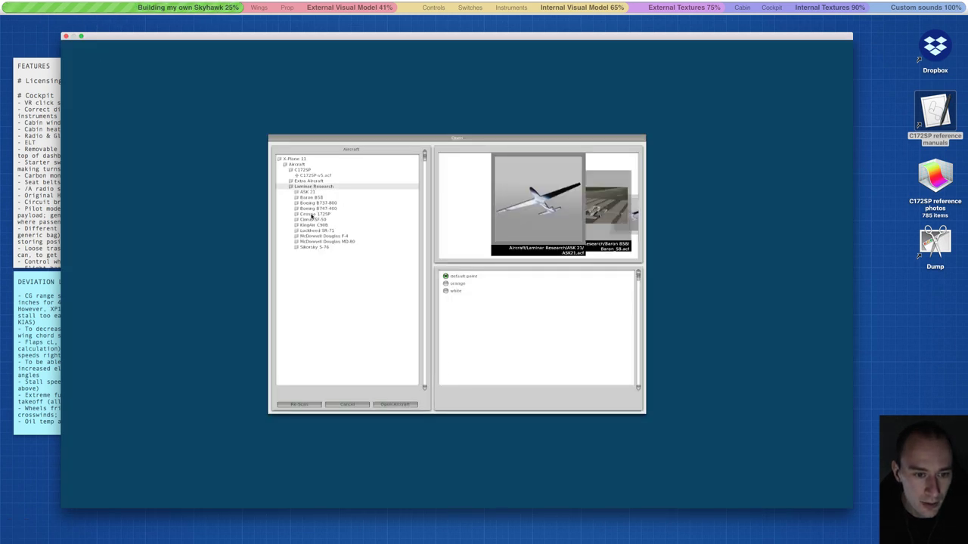
pyautogui.click(311, 215)
pyautogui.click(330, 220)
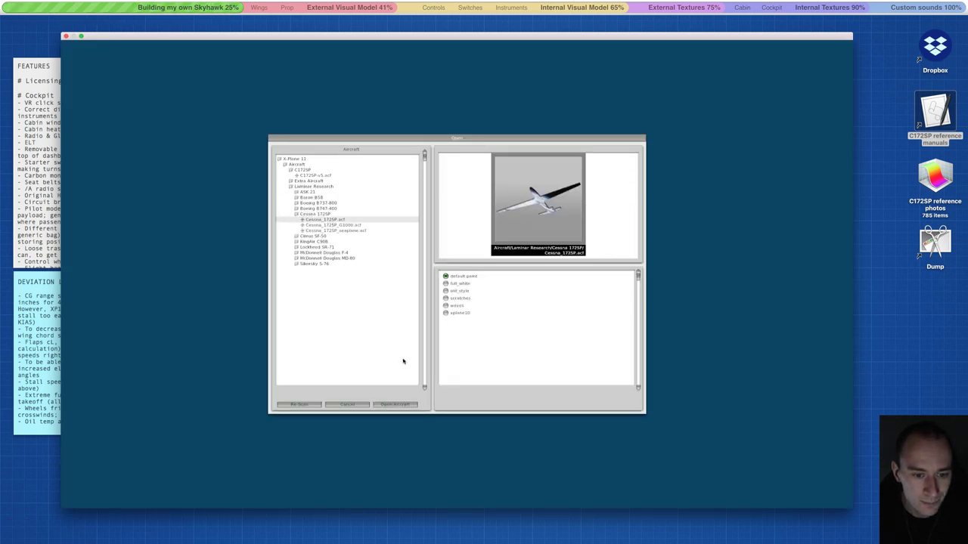
pyautogui.click(396, 405)
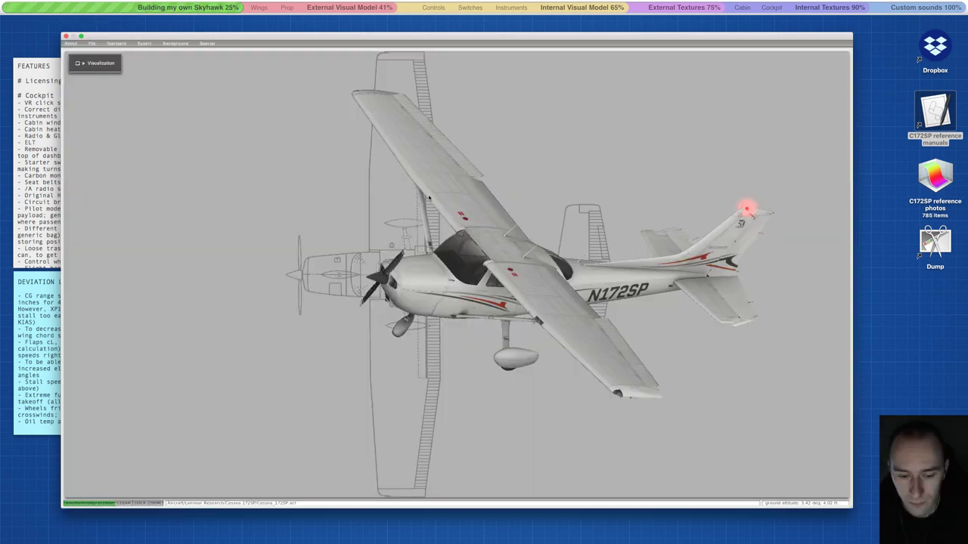
pyautogui.press('w')
pyautogui.press('w')
pyautogui.press('w')
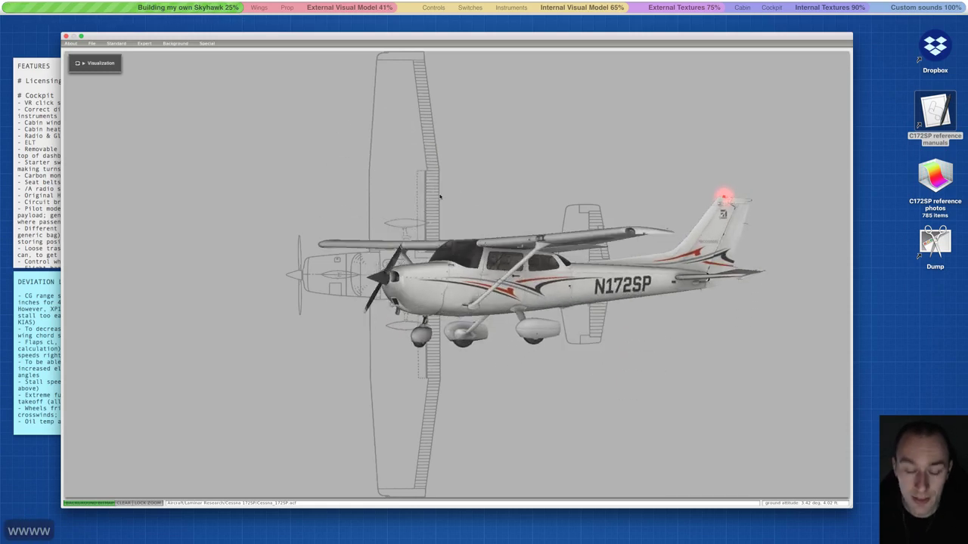
pyautogui.press('s')
pyautogui.press('a')
pyautogui.press('s')
pyautogui.press('a')
pyautogui.press('a')
pyautogui.press('a')
pyautogui.press('a')
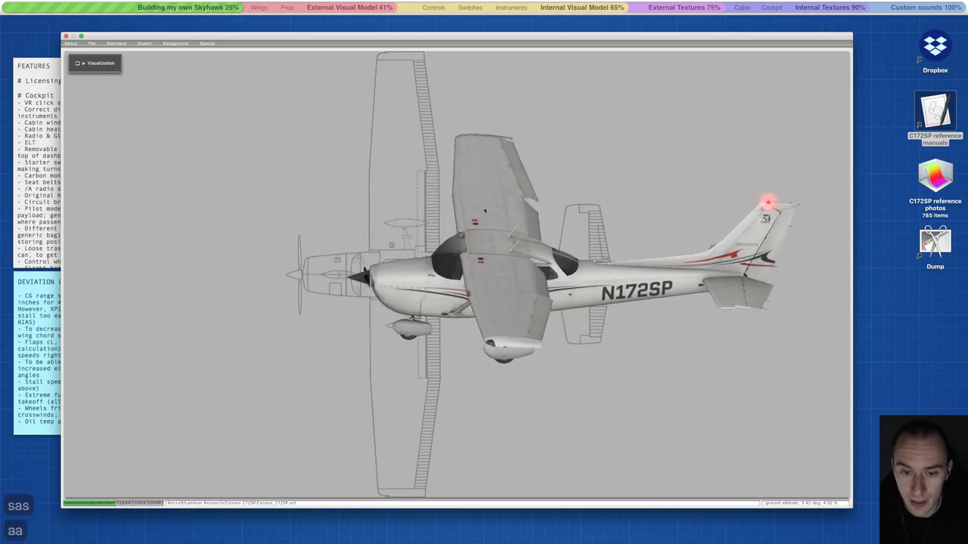
pyautogui.press('d')
pyautogui.press('d')
pyautogui.press('d')
pyautogui.press('d')
pyautogui.press('d')
pyautogui.press('d')
pyautogui.press('d')
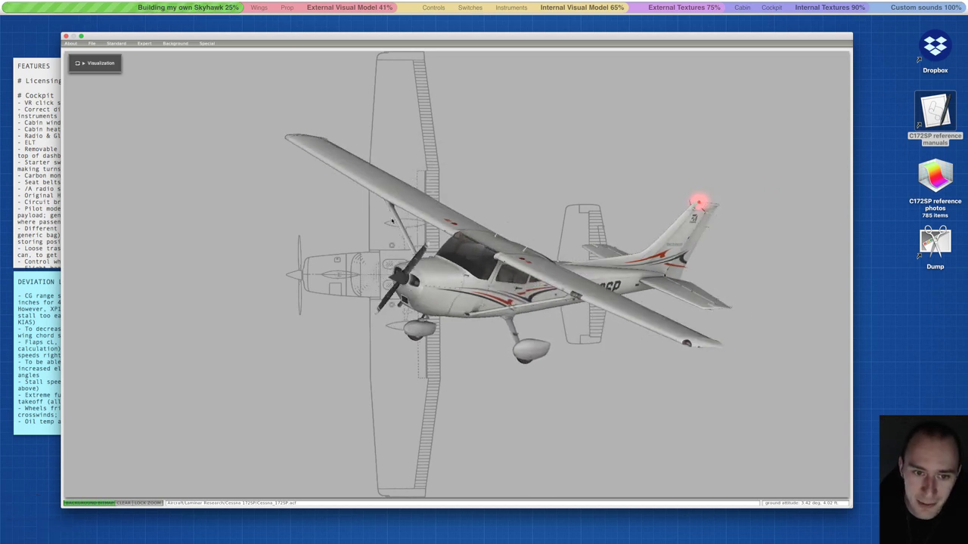
pyautogui.press('w')
pyautogui.press('s')
pyautogui.press('w')
pyautogui.press('s')
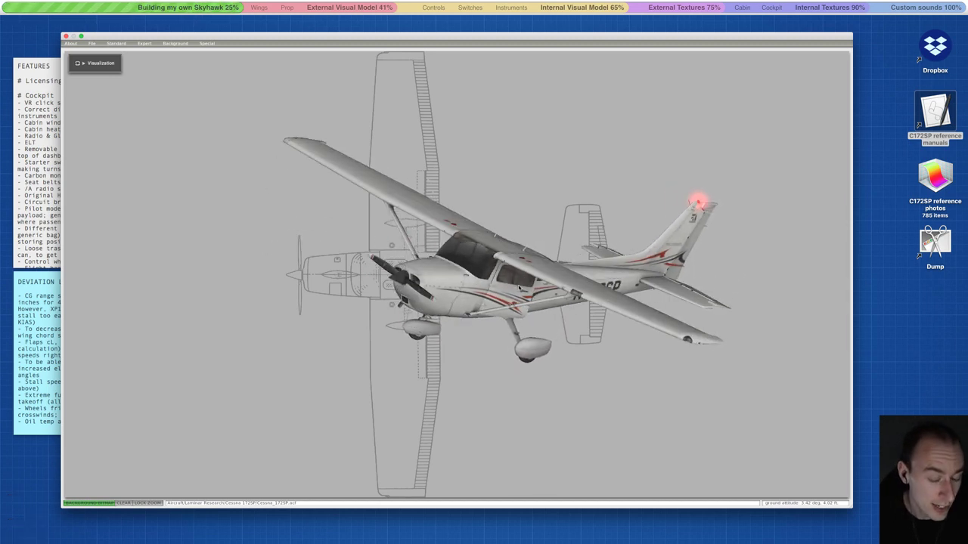
pyautogui.press('w')
pyautogui.press('s')
pyautogui.press('w')
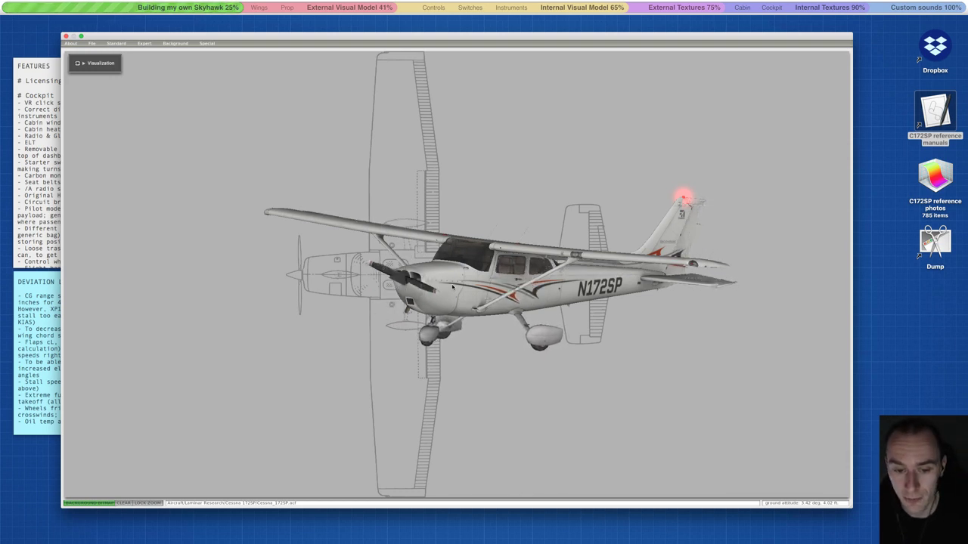
pyautogui.press('w')
pyautogui.press('s')
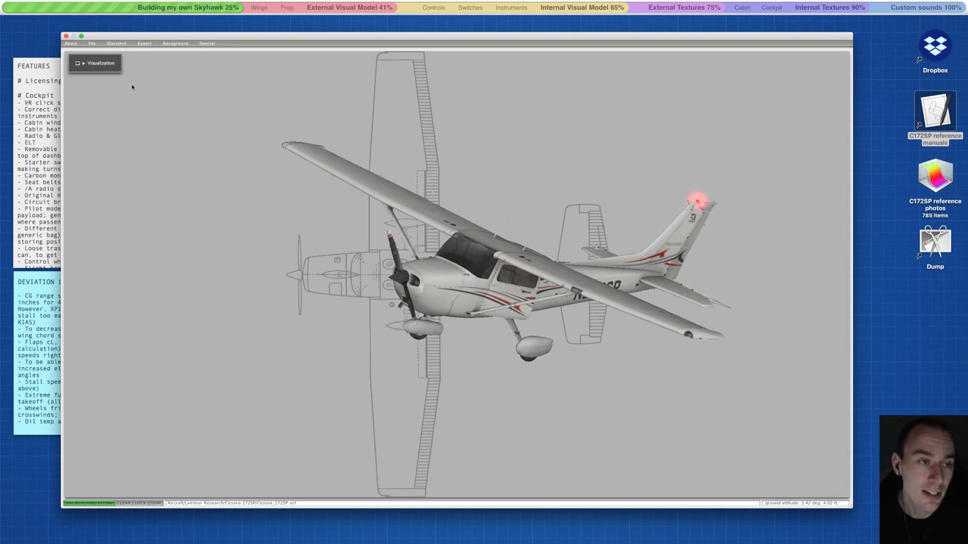
# - In Expert > Part Visibility, choose 'Show parts but not object in Plane Maker'
pyautogui.click(117, 43)
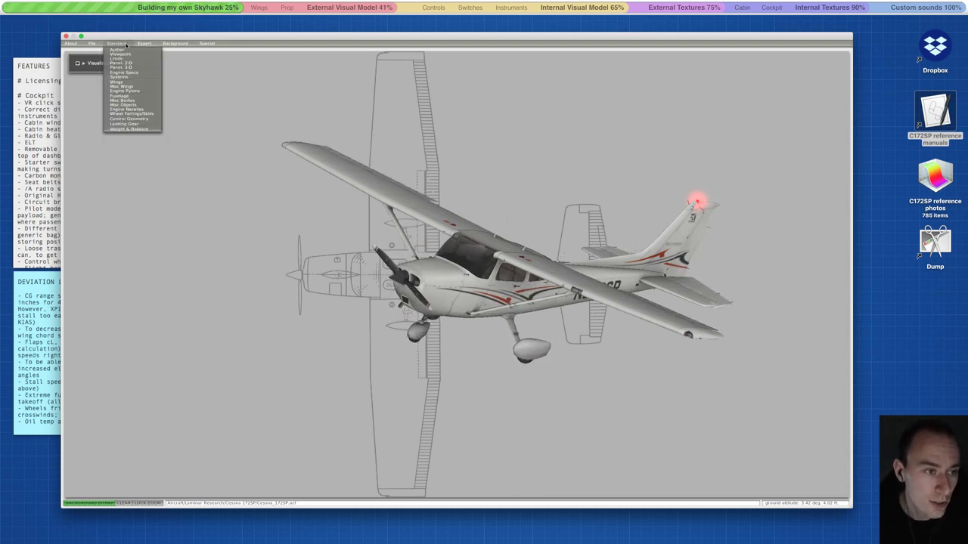
pyautogui.click(143, 44)
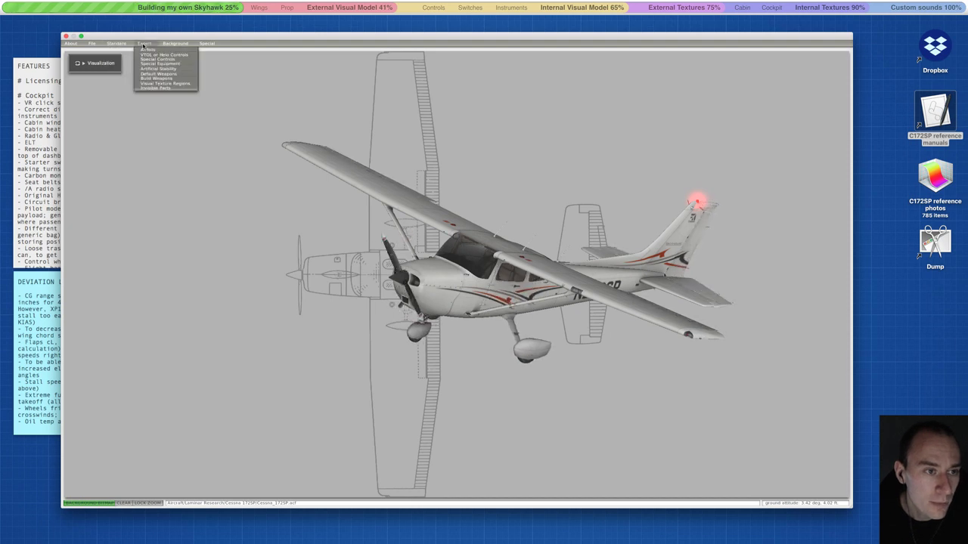
pyautogui.click(155, 87)
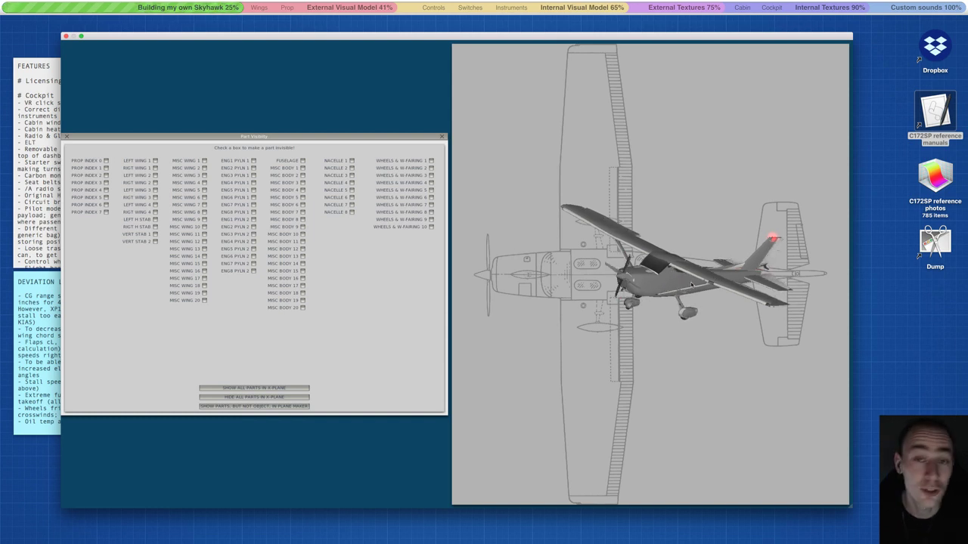
pyautogui.press('w')
pyautogui.press('w')
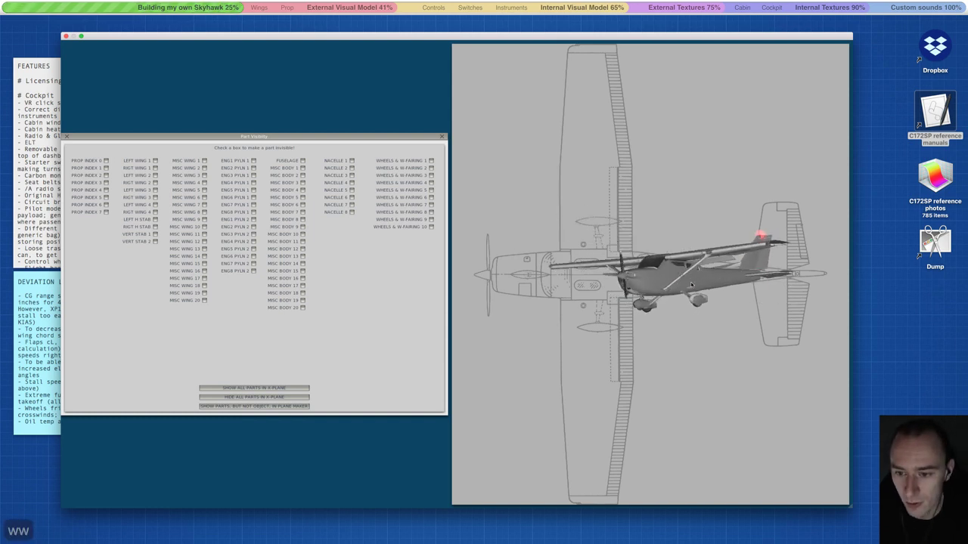
pyautogui.press('a')
pyautogui.press('a')
pyautogui.press('a')
pyautogui.press('a')
pyautogui.press('a')
pyautogui.press('a')
pyautogui.press('a')
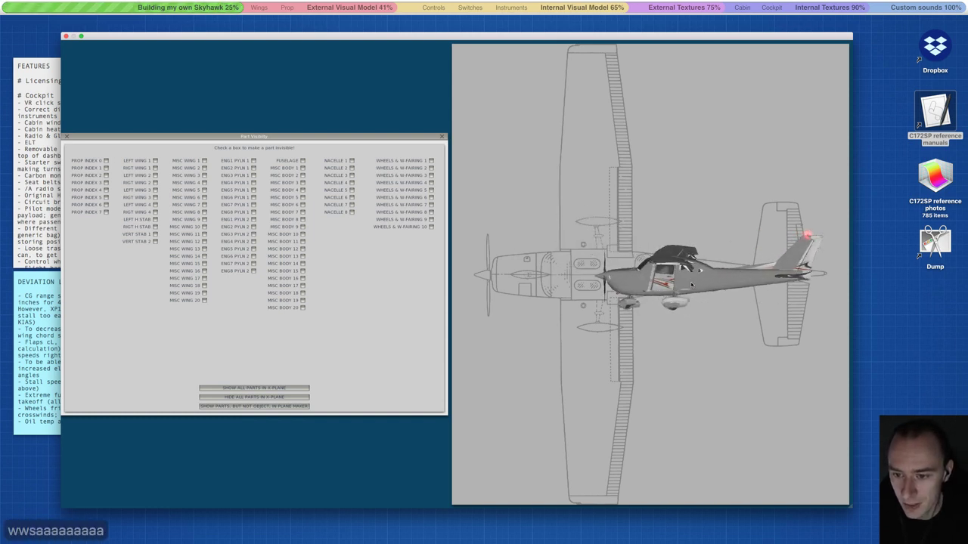
pyautogui.press('a')
pyautogui.press('a')
pyautogui.press('a')
pyautogui.press('a')
pyautogui.press('d')
pyautogui.press('d')
pyautogui.press('d')
pyautogui.press('d')
pyautogui.press('d')
pyautogui.press('d')
pyautogui.press('d')
pyautogui.press('d')
pyautogui.press('d')
pyautogui.press('d')
pyautogui.press('d')
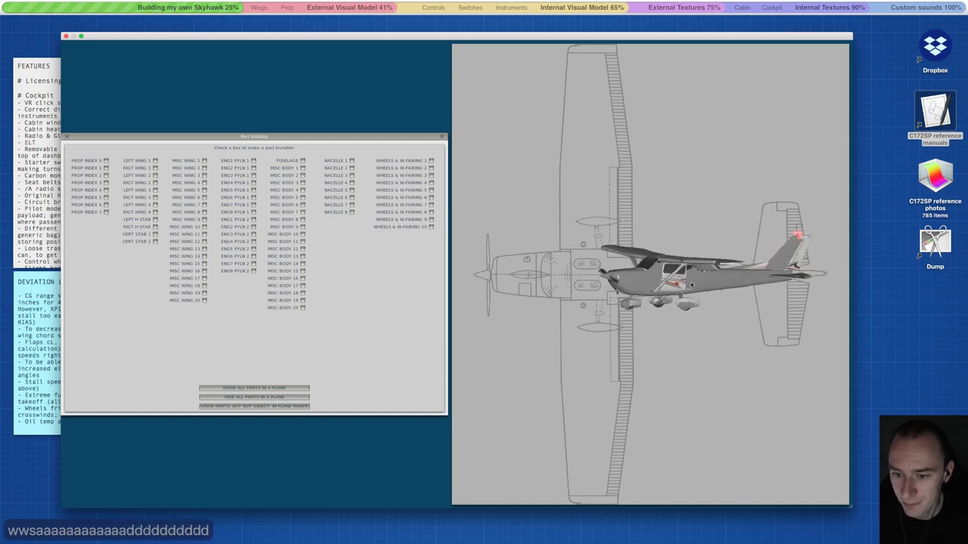
pyautogui.press('d')
pyautogui.press('d')
pyautogui.press('d')
pyautogui.press('d')
pyautogui.press('d')
pyautogui.press('d')
pyautogui.press('d')
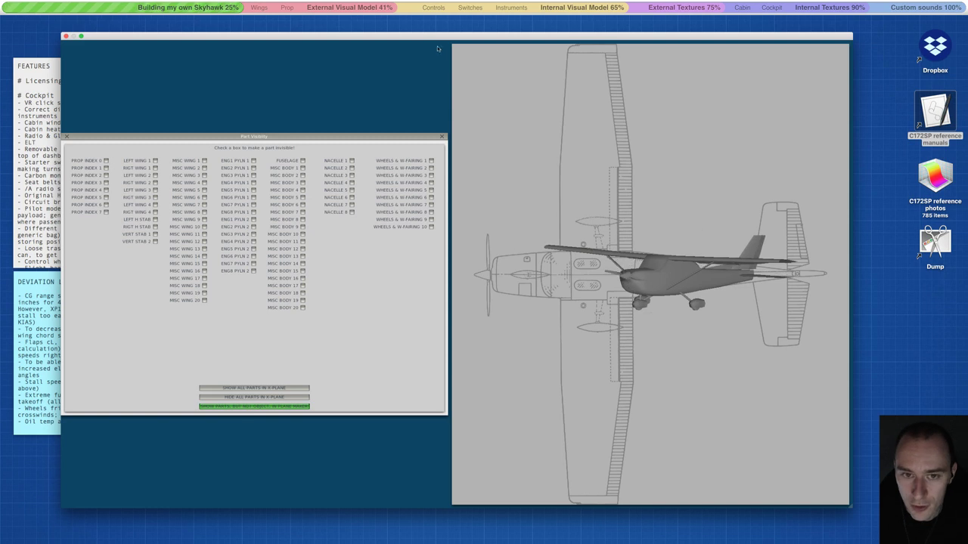
pyautogui.click(443, 134)
pyautogui.press('d')
pyautogui.press('d')
pyautogui.press('d')
pyautogui.press('d')
pyautogui.press('d')
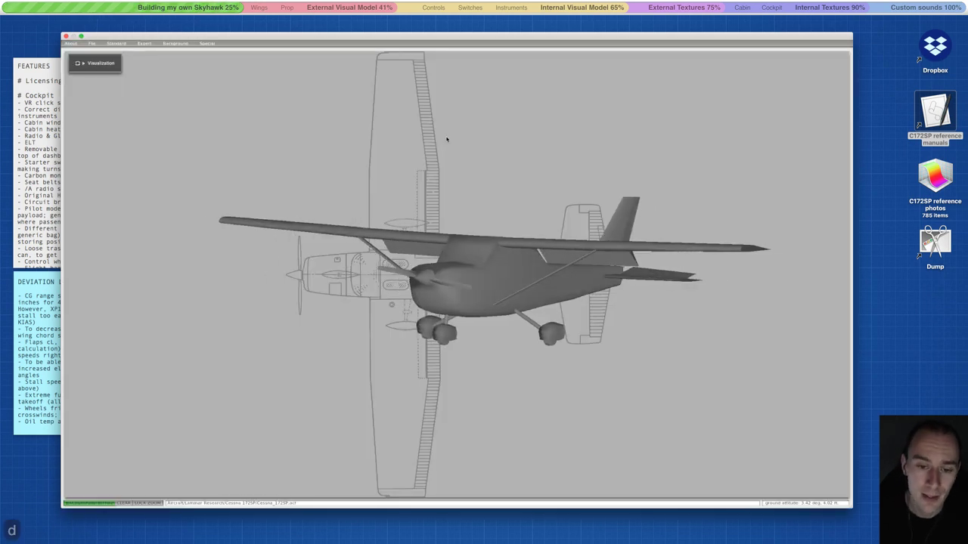
pyautogui.press('d')
pyautogui.press('d')
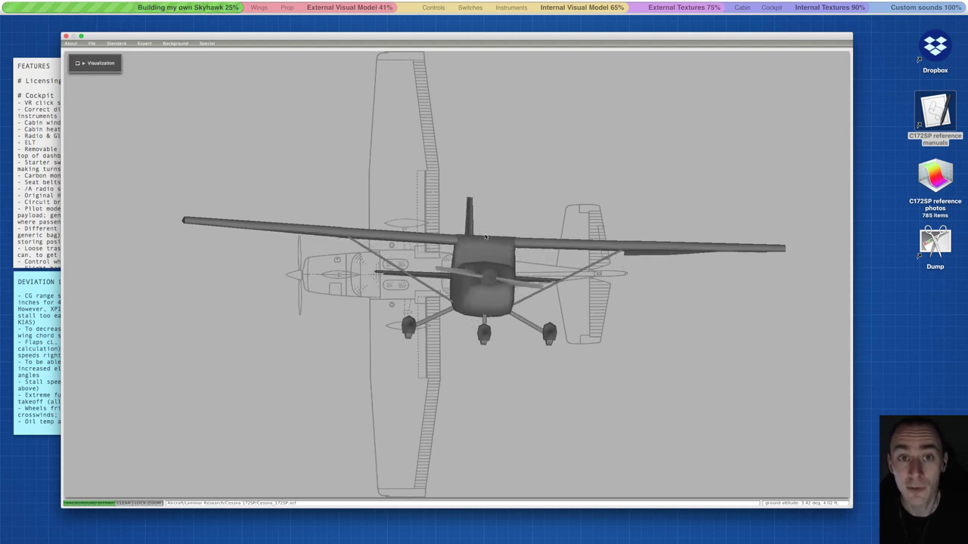
pyautogui.press('w')
pyautogui.press('s')
pyautogui.press('a')
pyautogui.press('a')
pyautogui.press('a')
pyautogui.press('a')
pyautogui.press('a')
pyautogui.press('a')
pyautogui.press('a')
pyautogui.press('a')
pyautogui.press('a')
pyautogui.press('a')
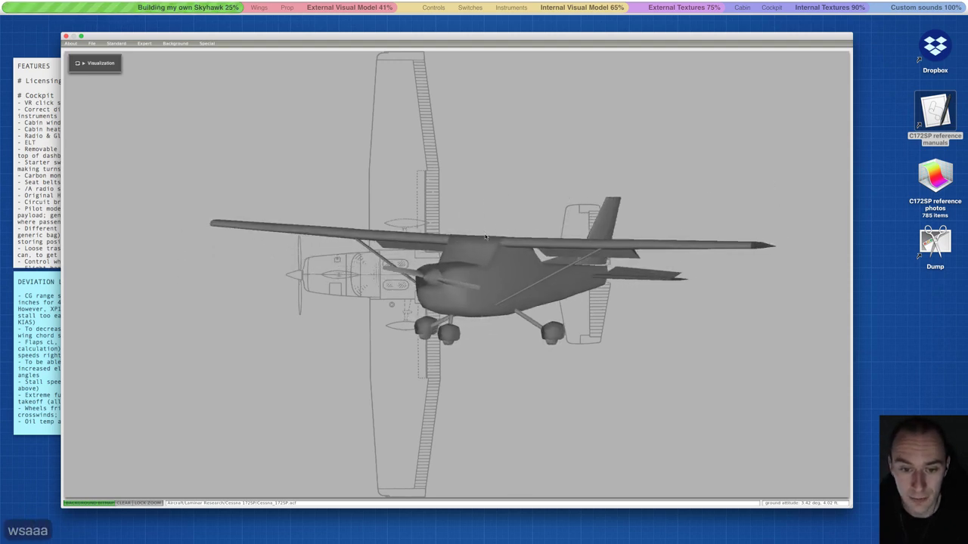
pyautogui.press('a')
pyautogui.press('a')
pyautogui.press('a')
pyautogui.press('a')
pyautogui.press('a')
pyautogui.press('a')
pyautogui.press('a')
pyautogui.press('a')
pyautogui.press('a')
pyautogui.press('a')
pyautogui.press('a')
pyautogui.press('a')
pyautogui.press('a')
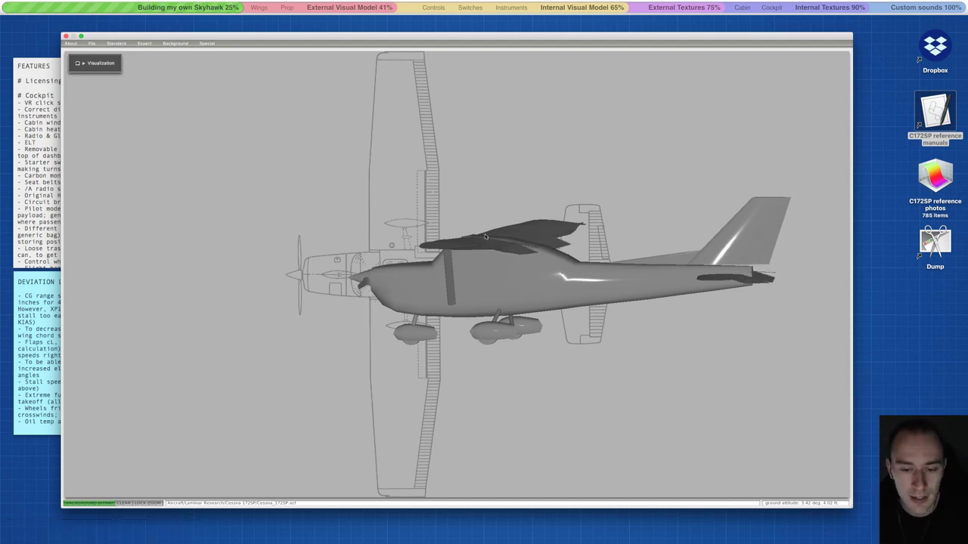
pyautogui.press('d')
pyautogui.press('d')
pyautogui.press('d')
pyautogui.press('d')
pyautogui.press('d')
pyautogui.press('d')
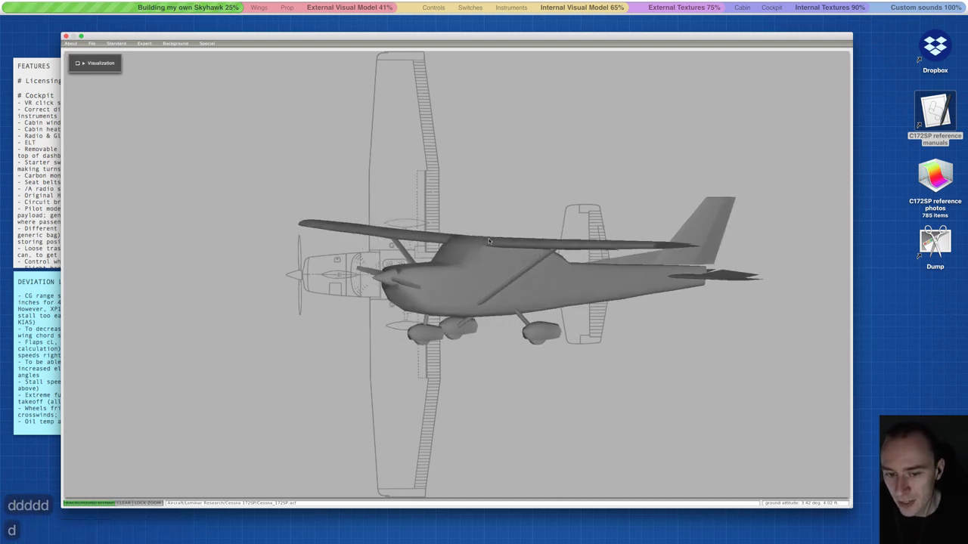
pyautogui.press('d')
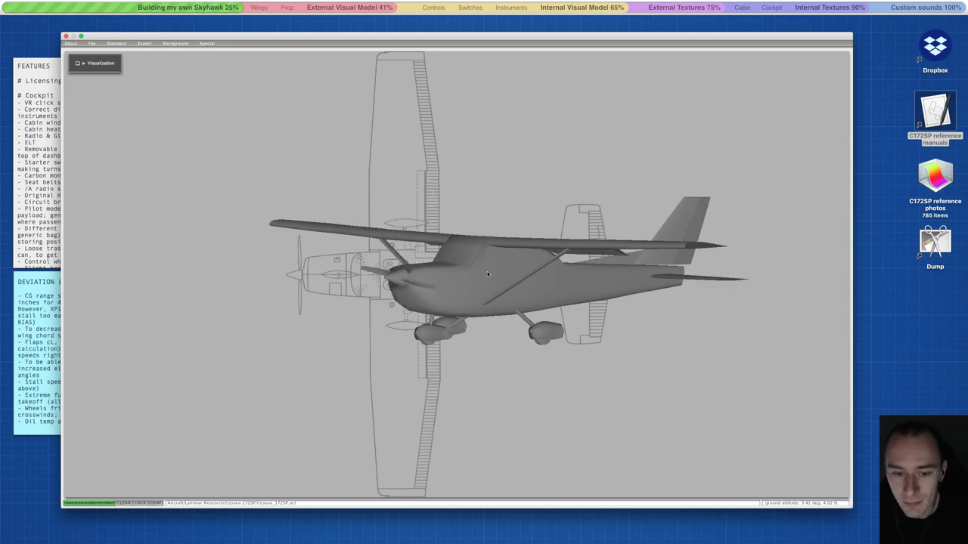
pyautogui.press('d')
pyautogui.press('d')
pyautogui.press('d')
pyautogui.press('d')
pyautogui.press('d')
pyautogui.press('d')
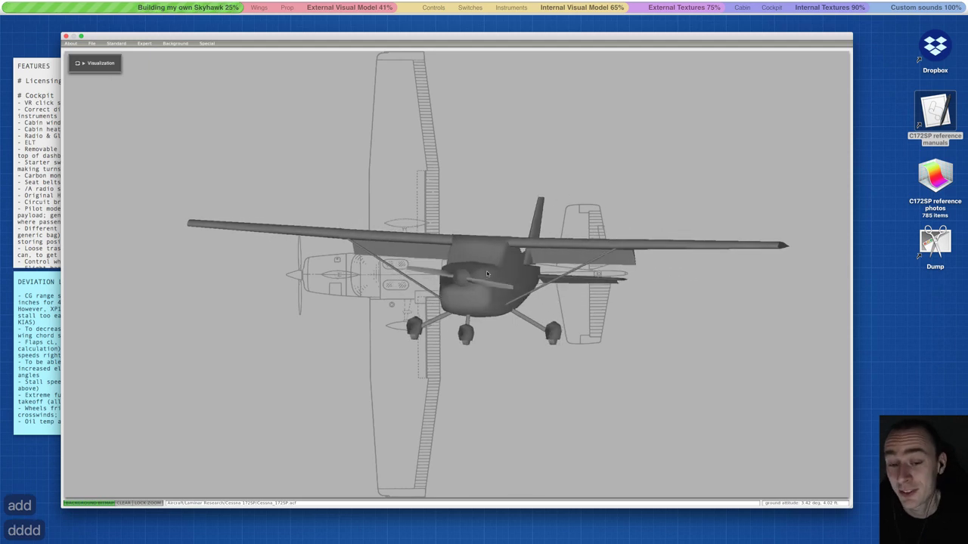
pyautogui.press('d')
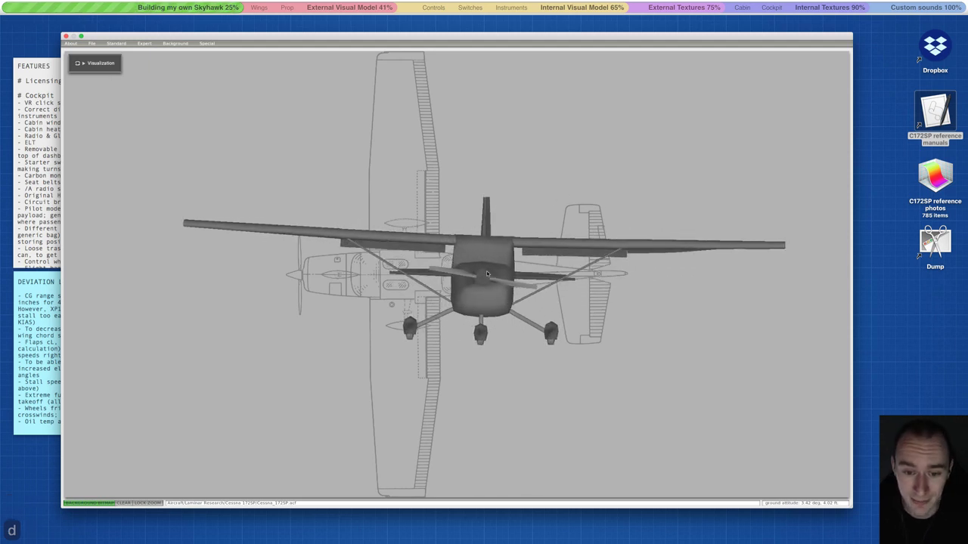
pyautogui.press('a')
pyautogui.press('a')
pyautogui.press('a')
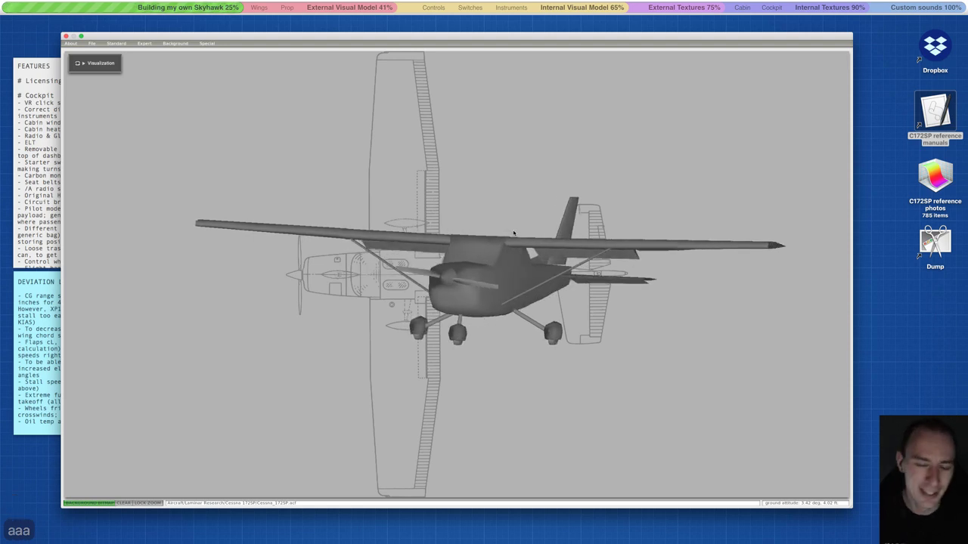
pyautogui.press('d')
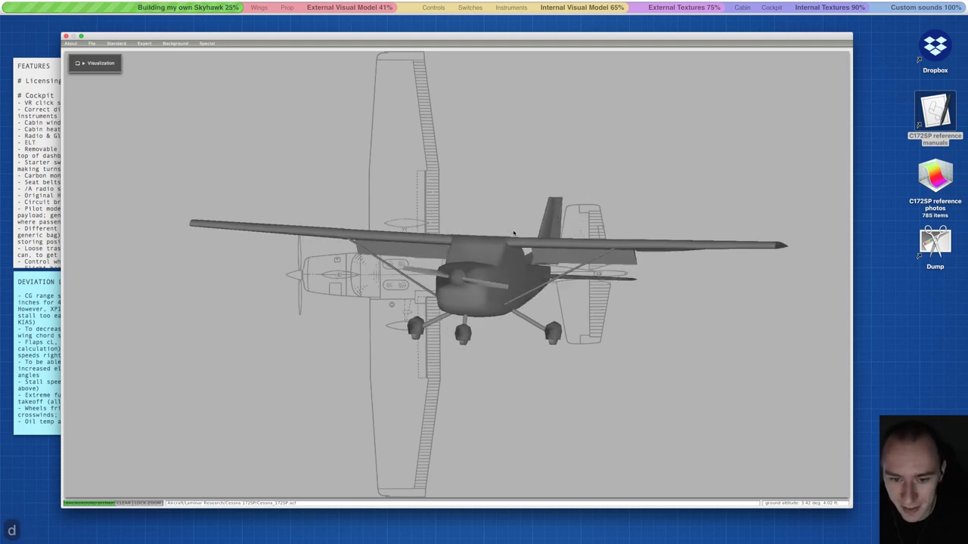
pyautogui.press('w')
pyautogui.press('s')
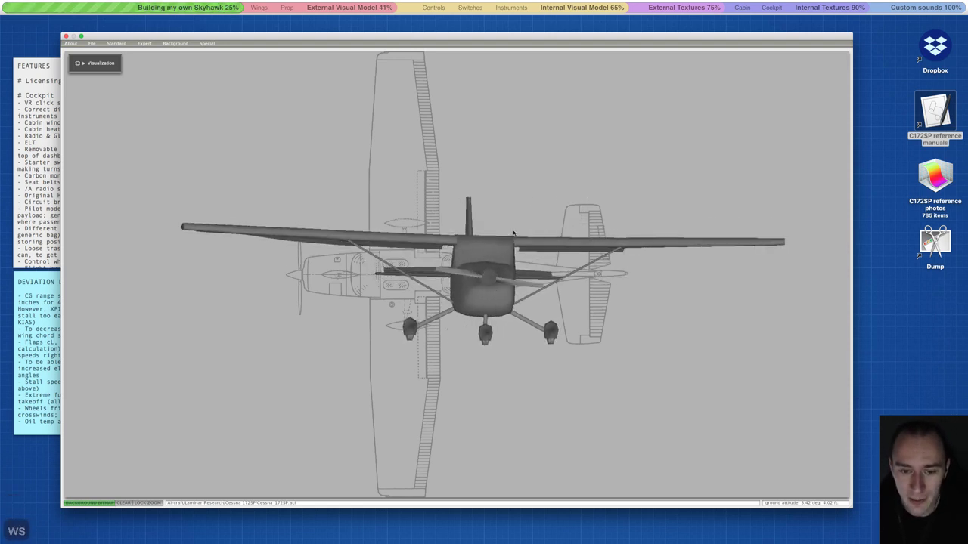
pyautogui.press('a')
pyautogui.press('a')
pyautogui.press('w')
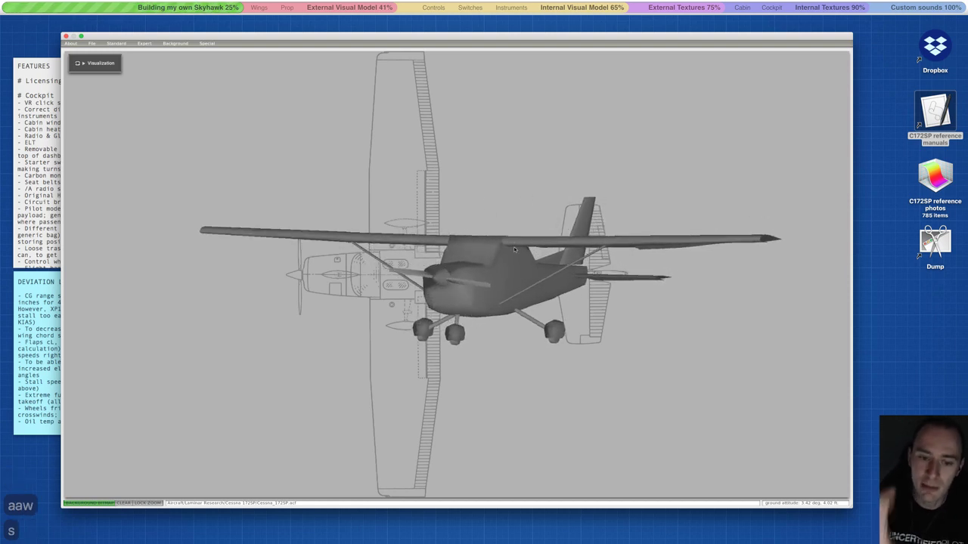
pyautogui.press('s')
pyautogui.press('d')
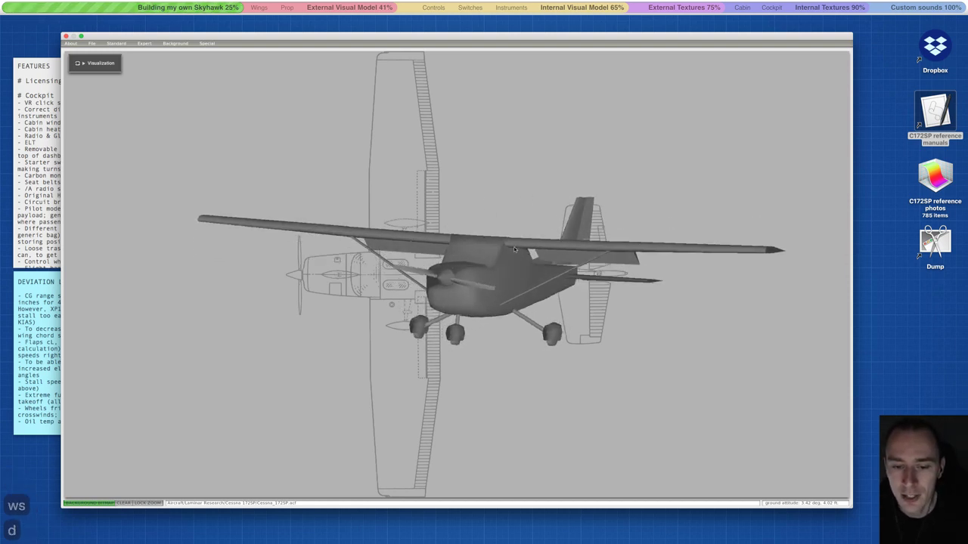
pyautogui.press('a')
pyautogui.press('s')
pyautogui.press('w')
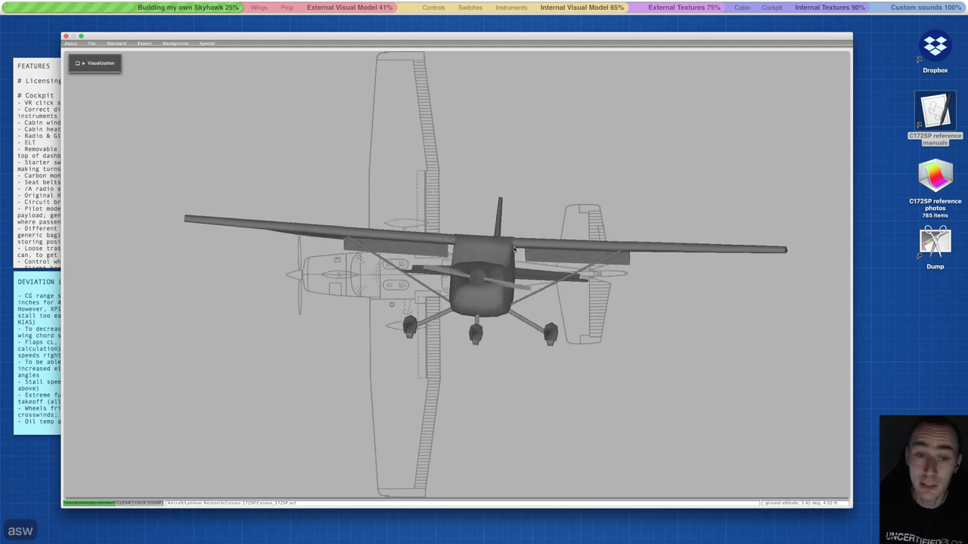
pyautogui.press('w')
pyautogui.press('s')
pyautogui.press('d')
pyautogui.press('a')
pyautogui.press('a')
pyautogui.press('a')
pyautogui.click(116, 43)
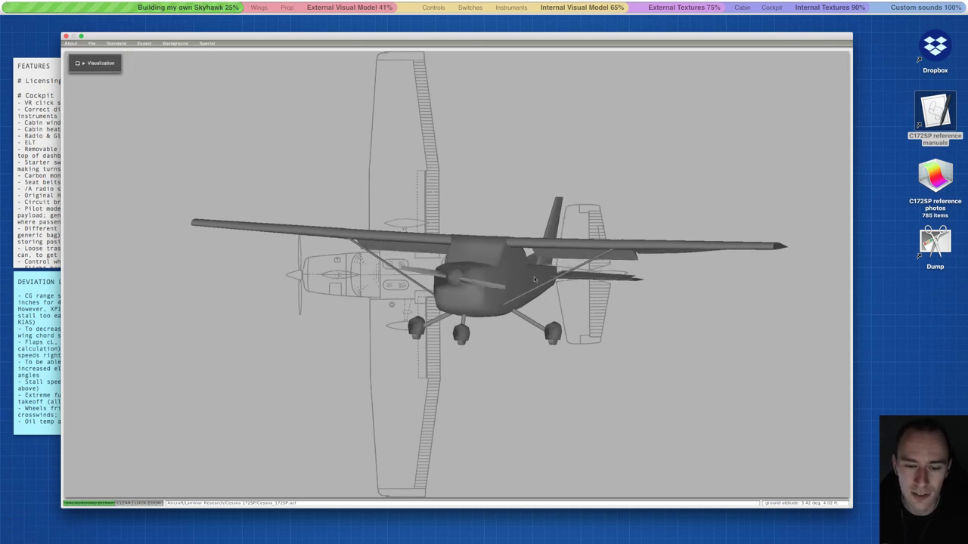
pyautogui.press('w')
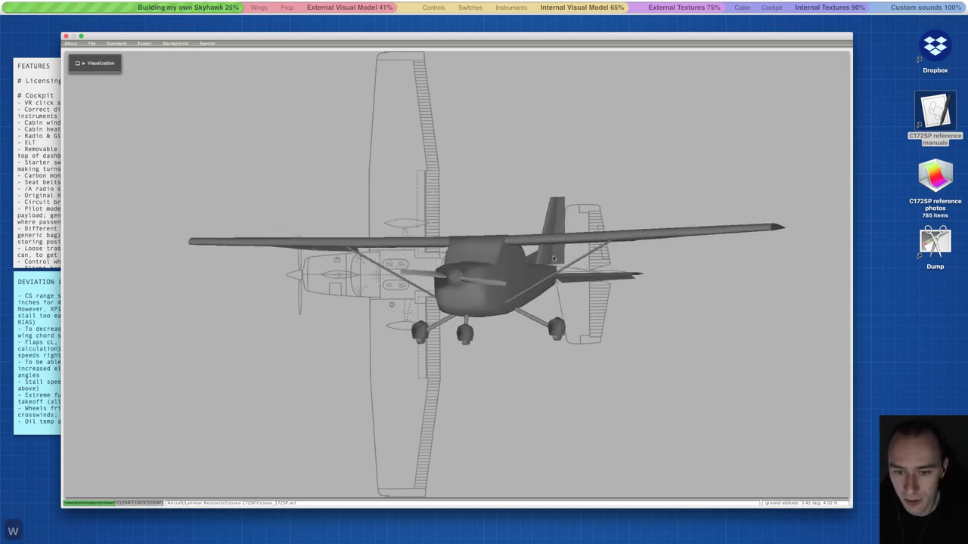
pyautogui.press('s')
pyautogui.press('a')
pyautogui.press('a')
pyautogui.press('a')
pyautogui.press('a')
pyautogui.press('a')
pyautogui.press('a')
pyautogui.press('a')
pyautogui.press('a')
pyautogui.press('a')
pyautogui.press('a')
pyautogui.press('a')
pyautogui.press('a')
pyautogui.press('a')
pyautogui.press('a')
pyautogui.press('a')
pyautogui.press('a')
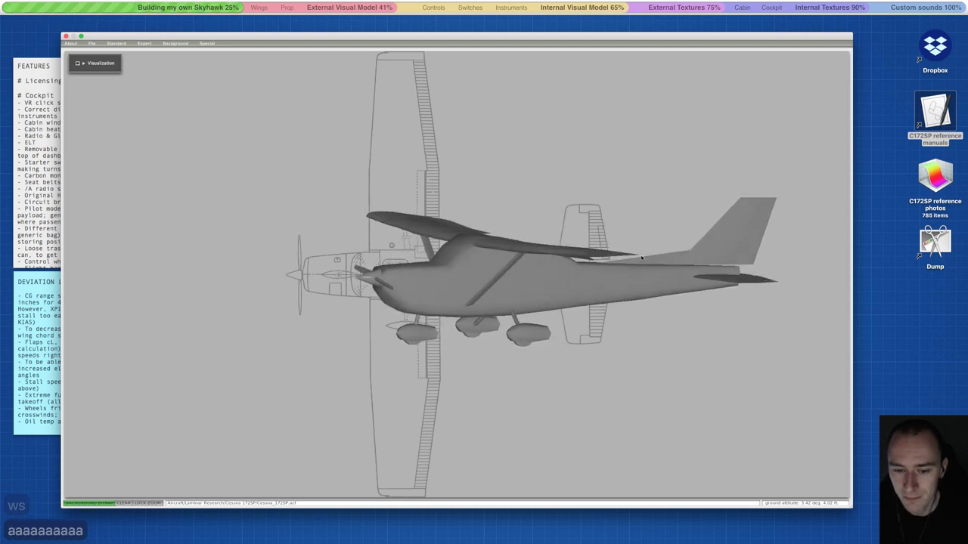
pyautogui.press('a')
pyautogui.press('a')
pyautogui.press('a')
pyautogui.press('a')
pyautogui.press('w')
pyautogui.press('s')
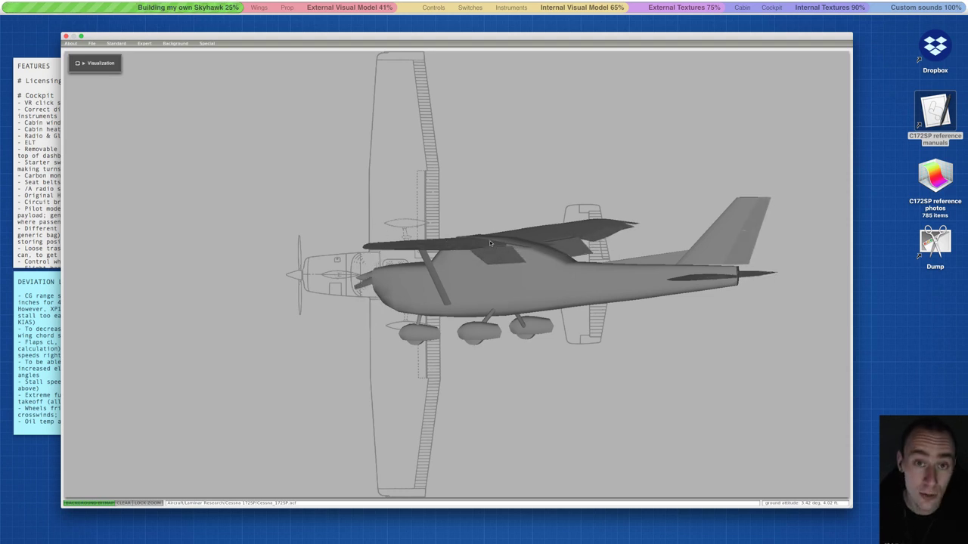
# - Tilt the view over the Cessna from above and side-on, then turn it to face head-on
pyautogui.press('d')
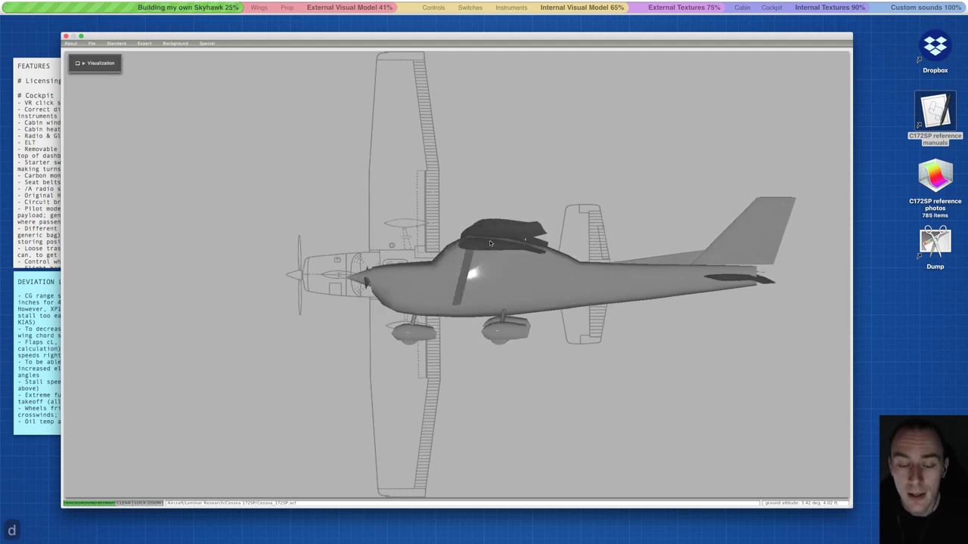
pyautogui.hotkey('shift', 'w')
pyautogui.hotkey('shift', 's')
pyautogui.hotkey('shift', 's')
pyautogui.hotkey('shift', 's')
pyautogui.hotkey('shift', 's')
pyautogui.hotkey('shift', 's')
pyautogui.hotkey('shift', 's')
pyautogui.hotkey('shift', 's')
pyautogui.hotkey('shift', 's')
pyautogui.hotkey('shift', 's')
pyautogui.hotkey('shift', 's')
pyautogui.hotkey('shift', 's')
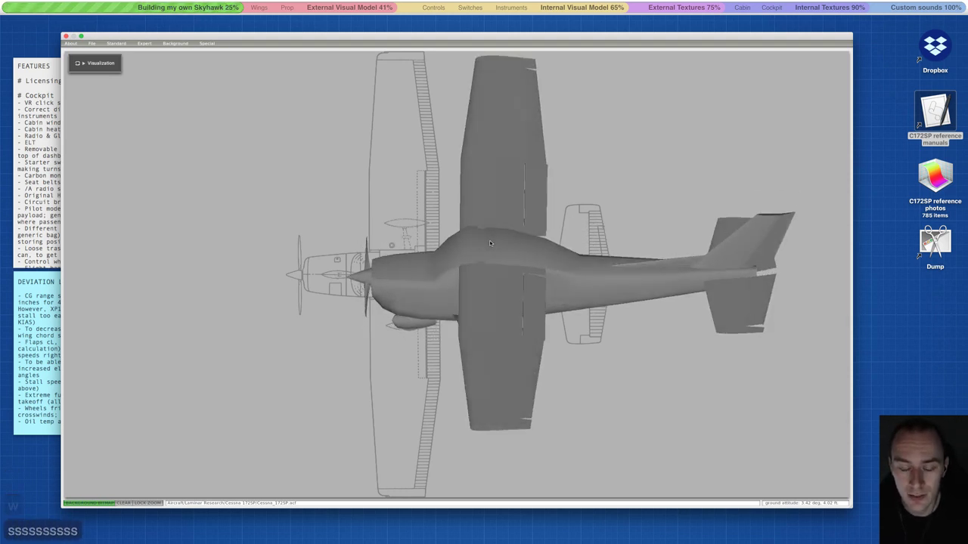
pyautogui.press('s')
pyautogui.press('s')
pyautogui.press('s')
pyautogui.press('w')
pyautogui.press('w')
pyautogui.press('w')
pyautogui.press('w')
pyautogui.press('w')
pyautogui.press('w')
pyautogui.press('w')
pyautogui.press('w')
pyautogui.press('w')
pyautogui.press('w')
pyautogui.press('w')
pyautogui.press('w')
pyautogui.press('w')
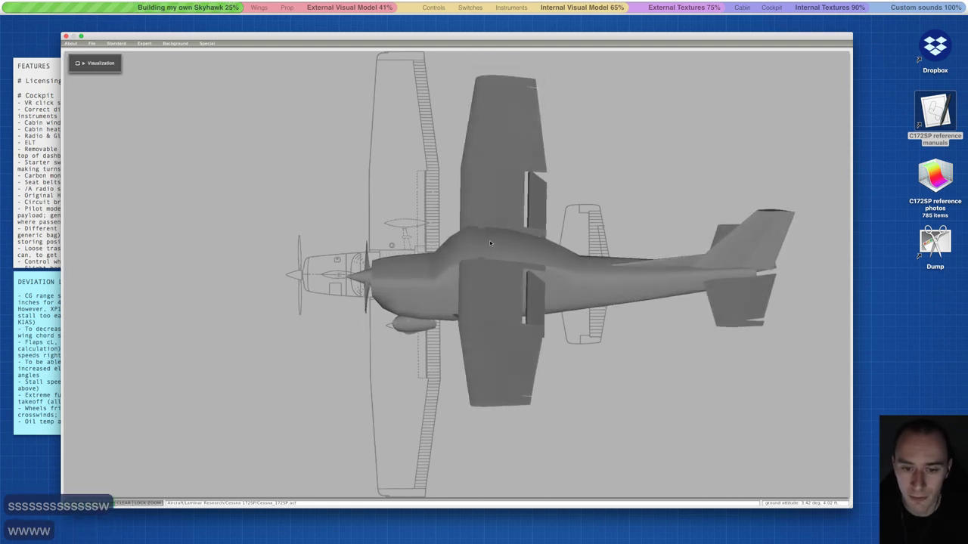
pyautogui.hotkey('shift', 'w')
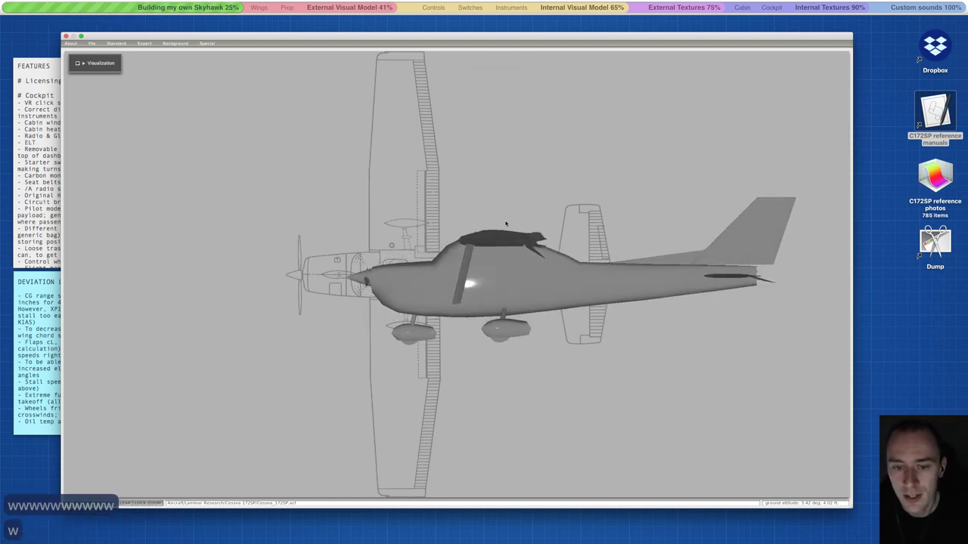
pyautogui.hotkey('shift', 'w')
pyautogui.hotkey('shift', 's')
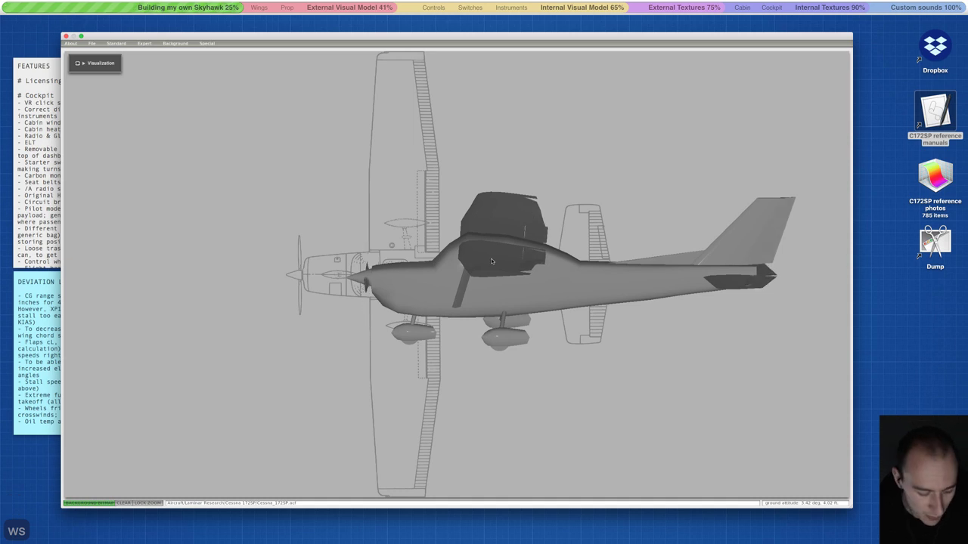
pyautogui.hotkey('shift', 'w')
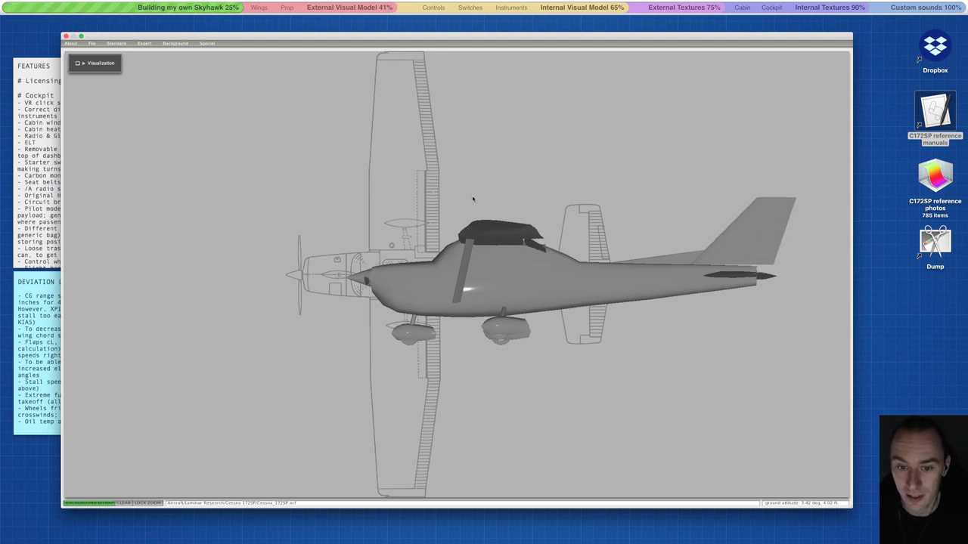
pyautogui.press('d')
pyautogui.press('d')
pyautogui.press('d')
pyautogui.press('d')
pyautogui.press('d')
pyautogui.press('d')
pyautogui.press('d')
pyautogui.press('d')
pyautogui.press('d')
pyautogui.press('d')
pyautogui.press('d')
pyautogui.press('d')
pyautogui.press('d')
pyautogui.press('d')
pyautogui.press('d')
pyautogui.press('d')
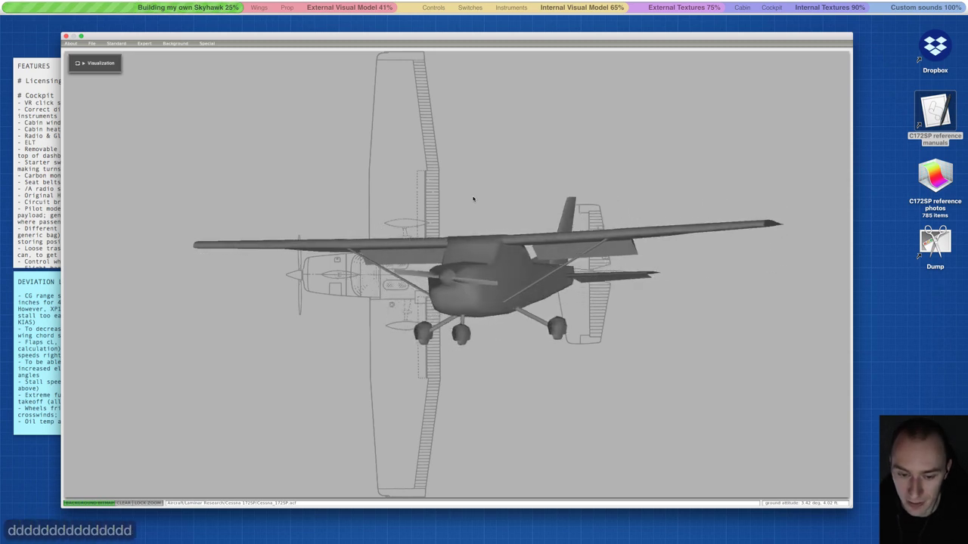
pyautogui.press('d')
pyautogui.press('d')
pyautogui.press('d')
pyautogui.press('d')
pyautogui.press('d')
pyautogui.press('d')
pyautogui.press('w')
pyautogui.press('s')
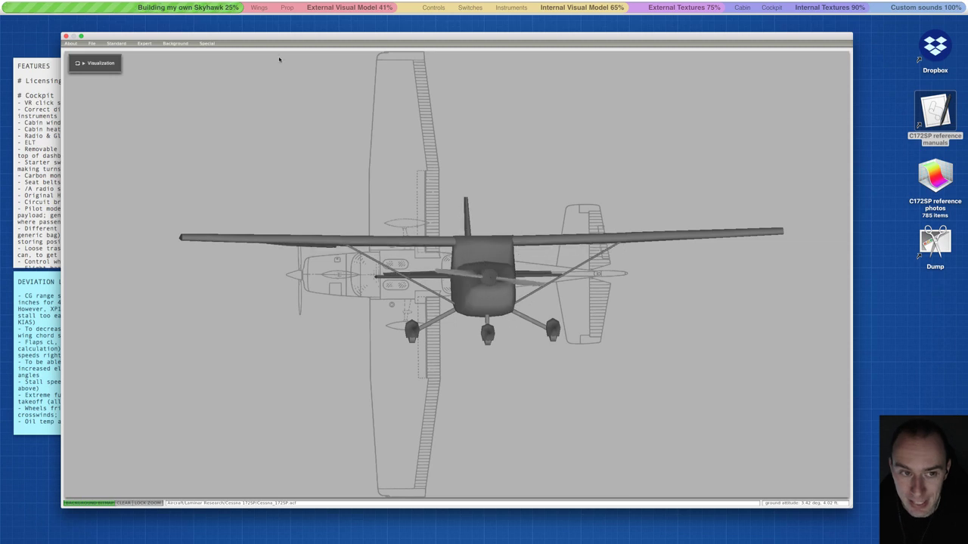
# - Review the Expert settings list, then launch Airfoil Maker and move its window up and right
pyautogui.click(145, 43)
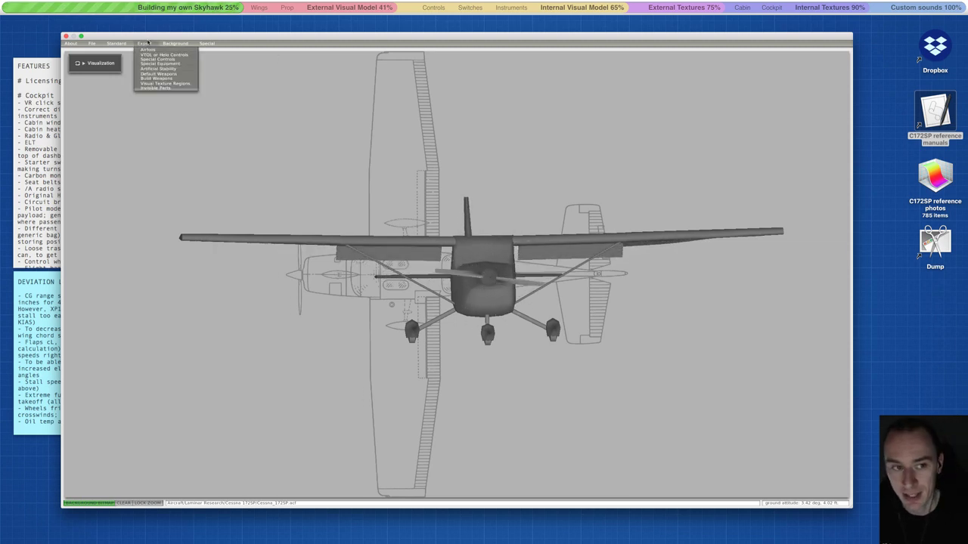
pyautogui.click(352, 85)
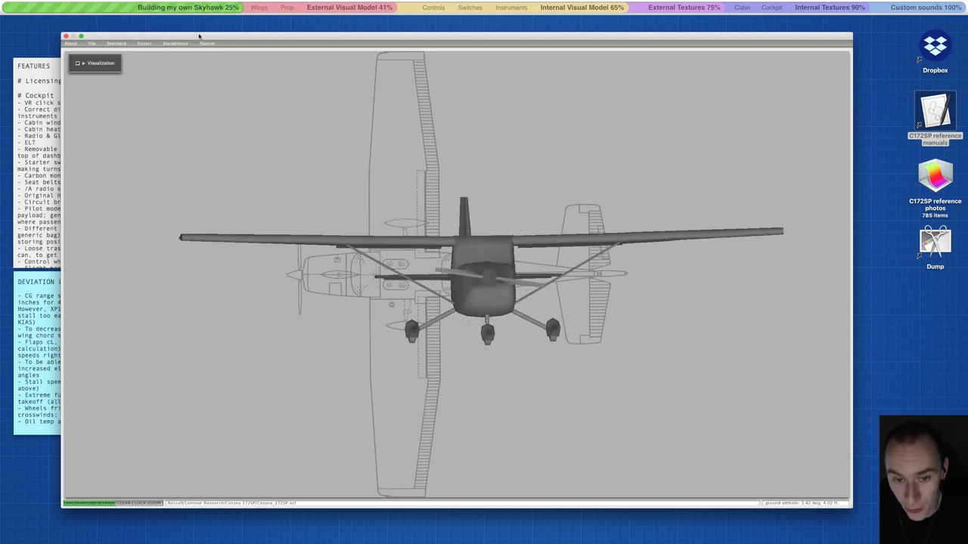
pyautogui.click(386, 522)
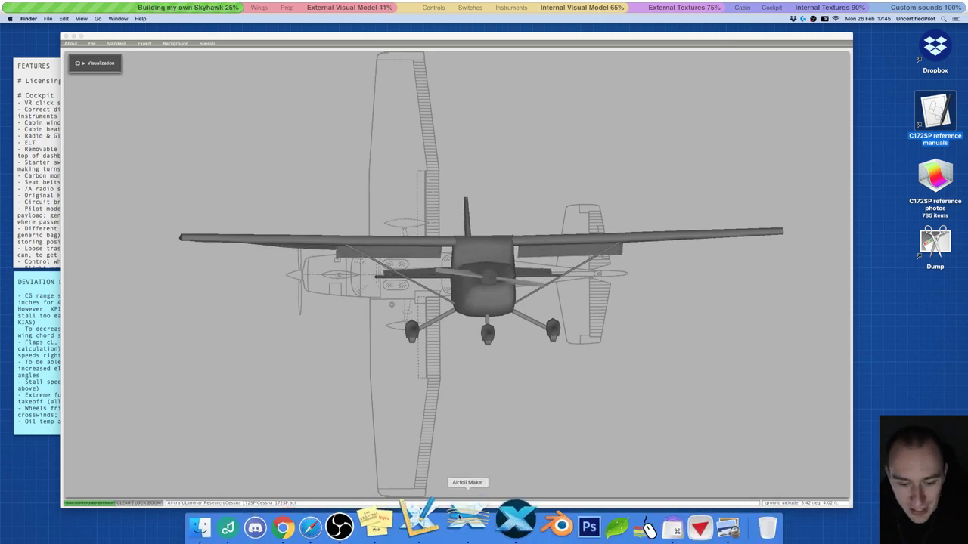
pyautogui.click(460, 522)
pyautogui.moveTo(447, 80); pyautogui.dragTo(382, 29)
# - Bring the Cessna model forward and yaw it toward a side view with A/D
pyautogui.click(288, 42)
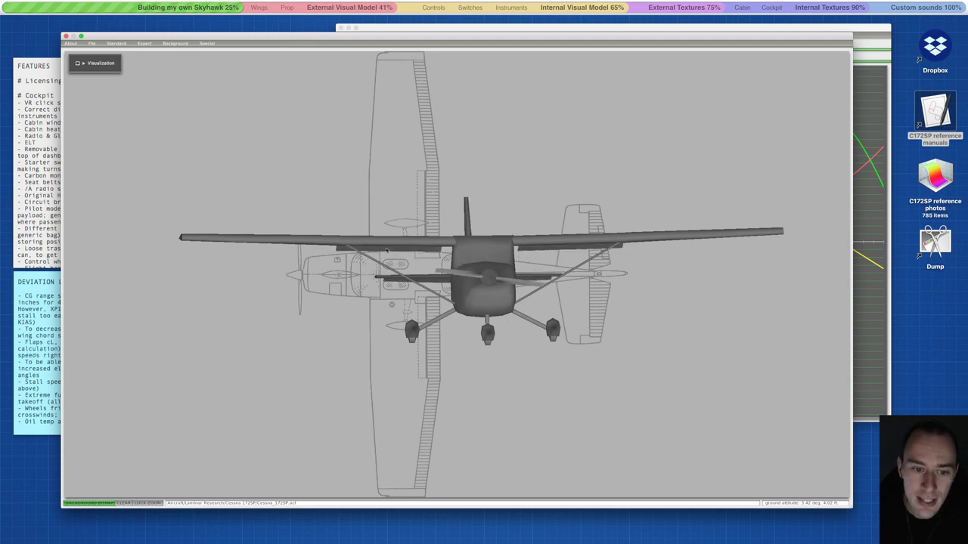
pyautogui.press('a')
pyautogui.press('a')
pyautogui.press('a')
pyautogui.press('a')
pyautogui.press('a')
pyautogui.press('a')
pyautogui.press('a')
pyautogui.press('a')
pyautogui.press('a')
pyautogui.press('a')
pyautogui.press('a')
pyautogui.press('a')
pyautogui.press('a')
pyautogui.press('a')
pyautogui.press('a')
pyautogui.press('a')
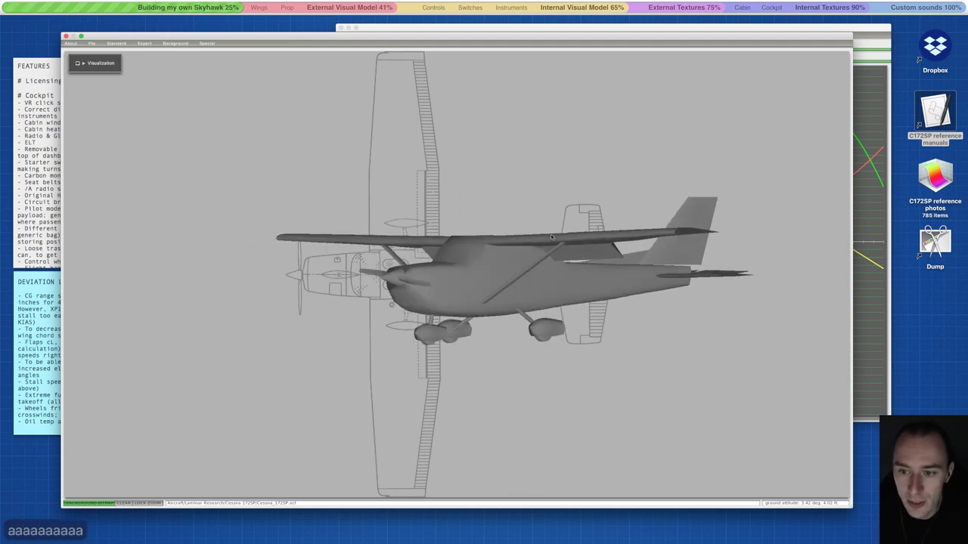
pyautogui.press('a')
pyautogui.press('a')
pyautogui.press('a')
pyautogui.press('a')
pyautogui.press('a')
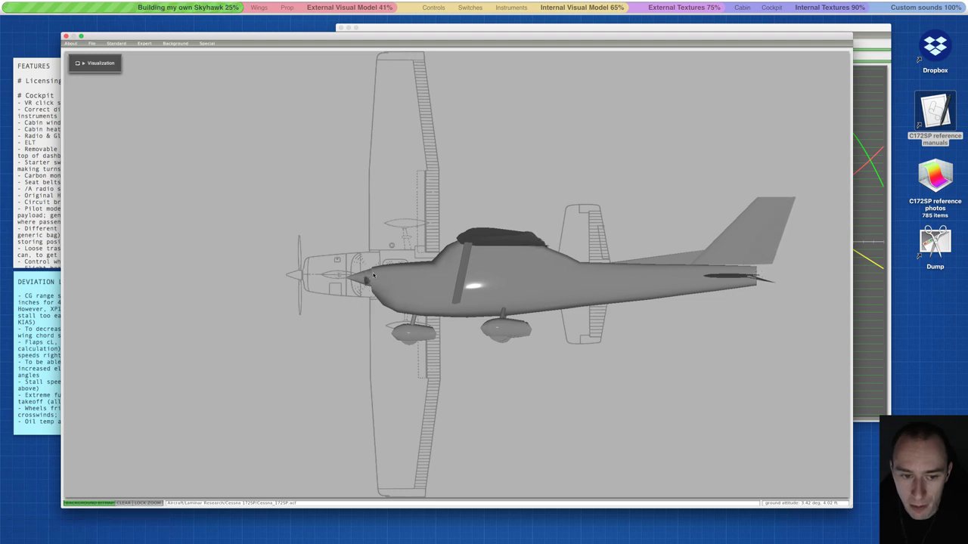
pyautogui.press('d')
pyautogui.press('d')
pyautogui.press('d')
pyautogui.press('d')
pyautogui.press('d')
pyautogui.press('d')
pyautogui.press('d')
pyautogui.press('d')
pyautogui.press('d')
pyautogui.press('d')
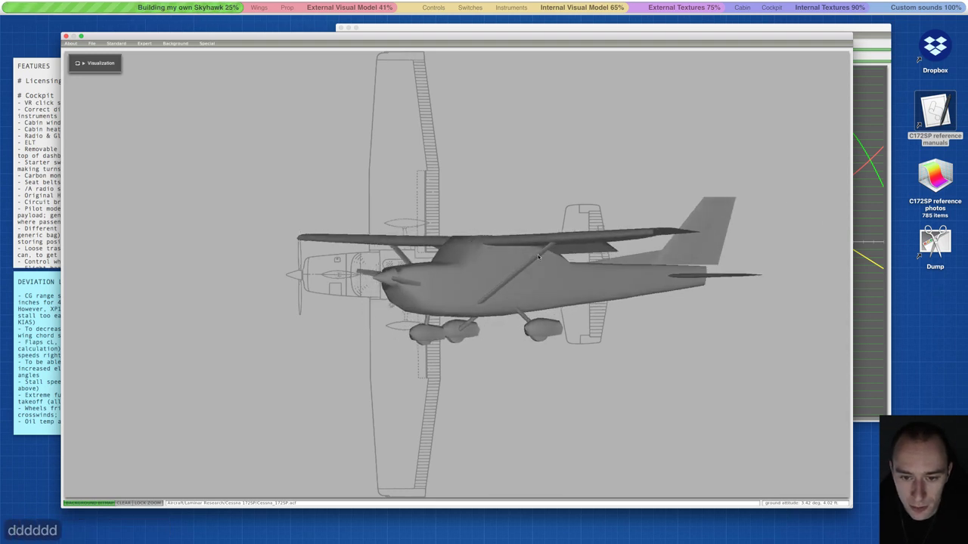
pyautogui.press('a')
pyautogui.press('a')
pyautogui.press('a')
pyautogui.press('a')
pyautogui.press('a')
pyautogui.press('a')
pyautogui.press('a')
pyautogui.press('a')
pyautogui.press('a')
pyautogui.press('a')
pyautogui.press('a')
pyautogui.press('a')
pyautogui.press('a')
pyautogui.press('a')
pyautogui.press('a')
pyautogui.press('a')
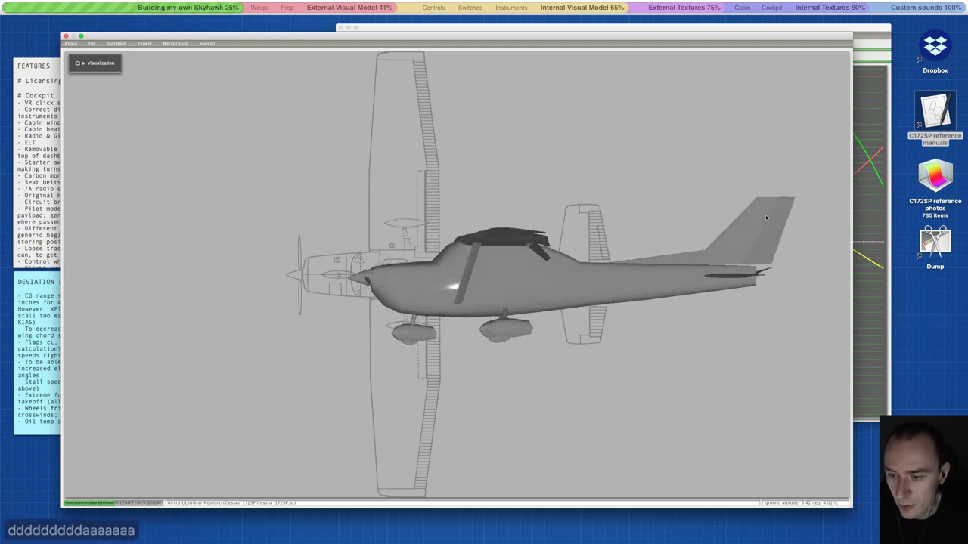
# - Place the airfoil curves window down and right, with the Plane Maker window shifted left
pyautogui.press('d')
pyautogui.press('d')
pyautogui.press('d')
pyautogui.press('d')
pyautogui.press('d')
pyautogui.press('d')
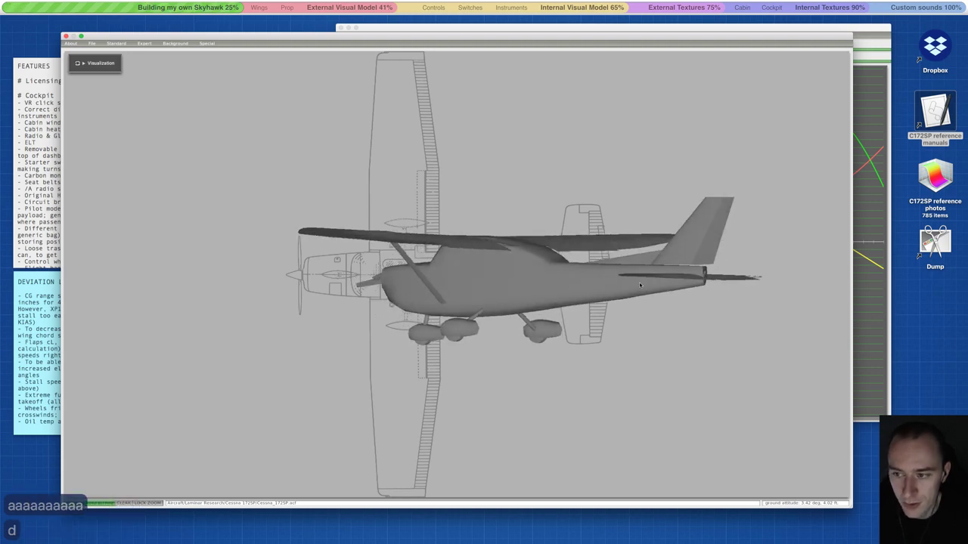
pyautogui.click(855, 30)
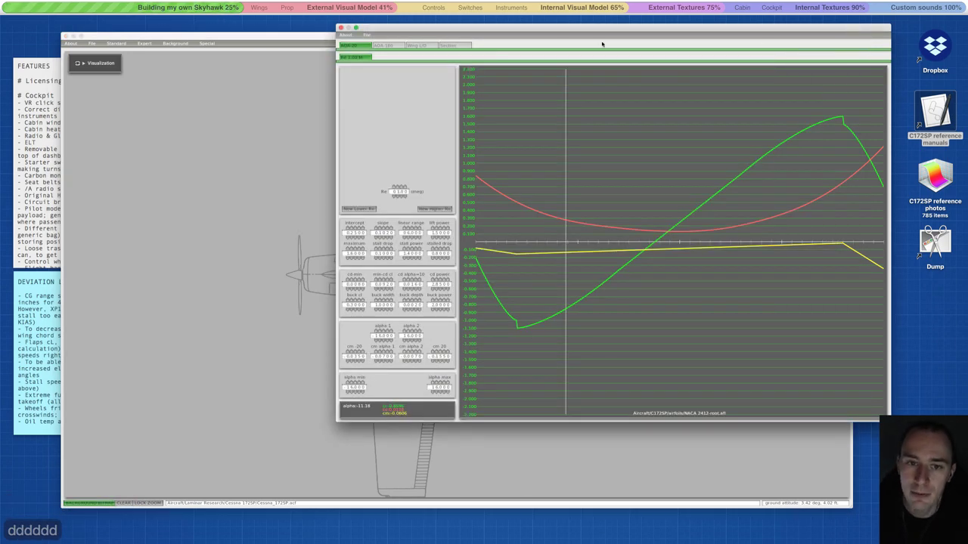
pyautogui.moveTo(504, 29); pyautogui.dragTo(566, 60)
pyautogui.moveTo(490, 35); pyautogui.dragTo(449, 34)
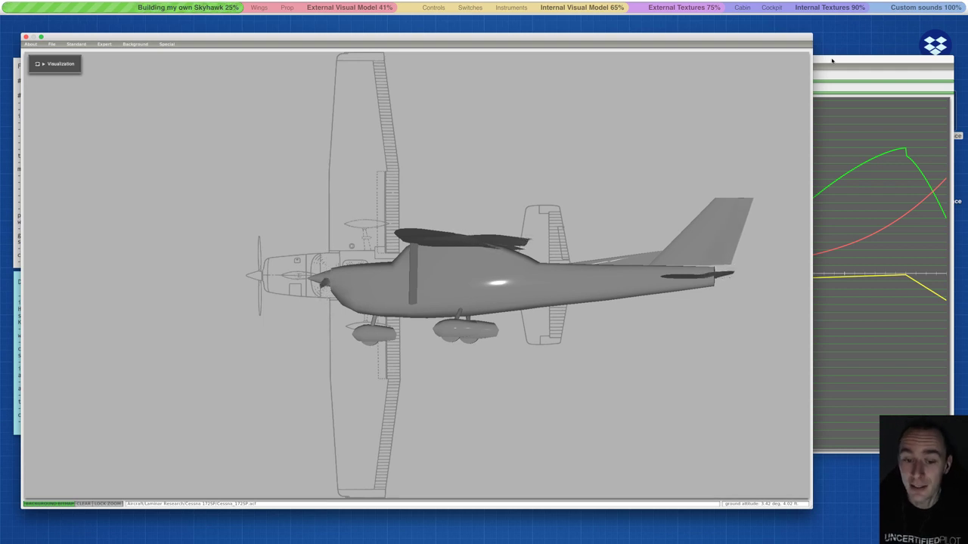
pyautogui.click(916, 151)
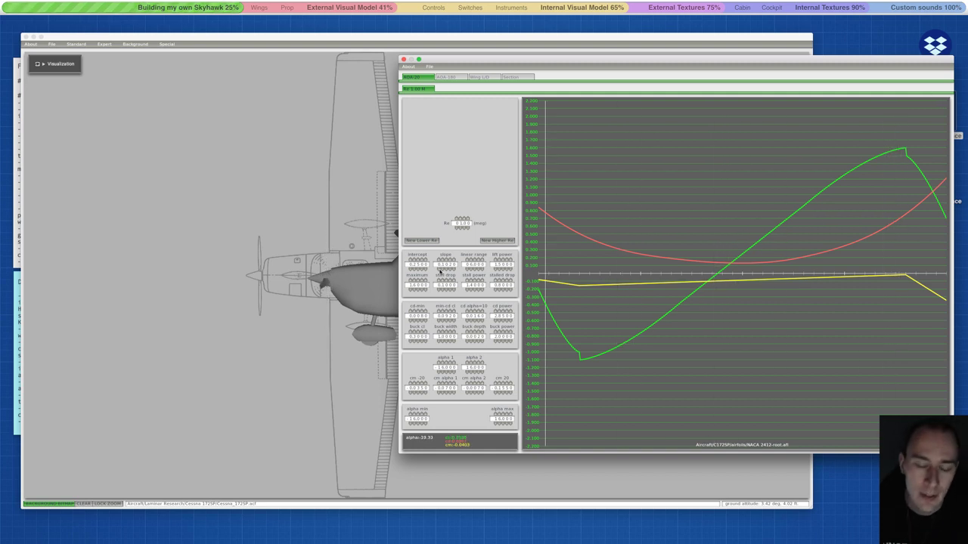
# - Bring the Cessna model forward and tilt the view to see the wings from above
pyautogui.click(361, 258)
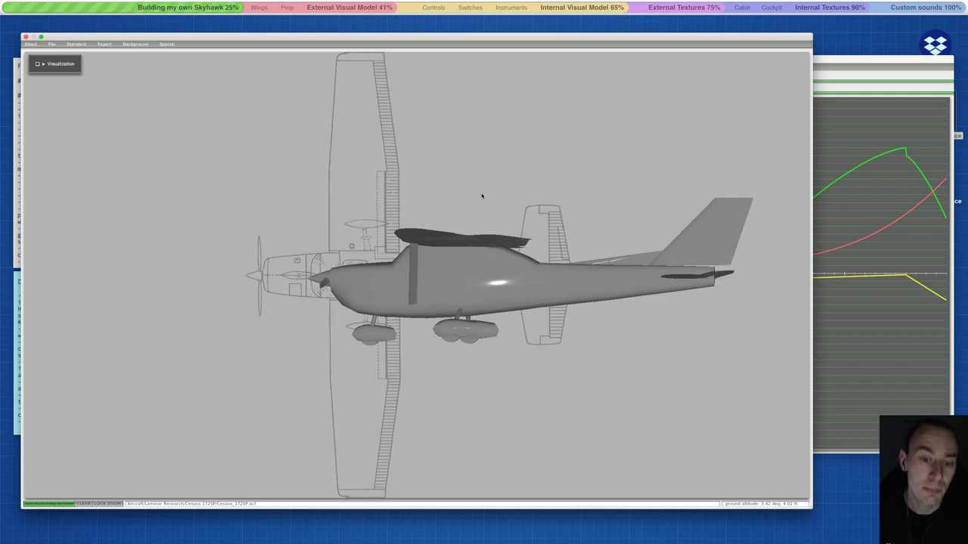
pyautogui.press('d')
pyautogui.press('w')
pyautogui.press('s')
pyautogui.press('s')
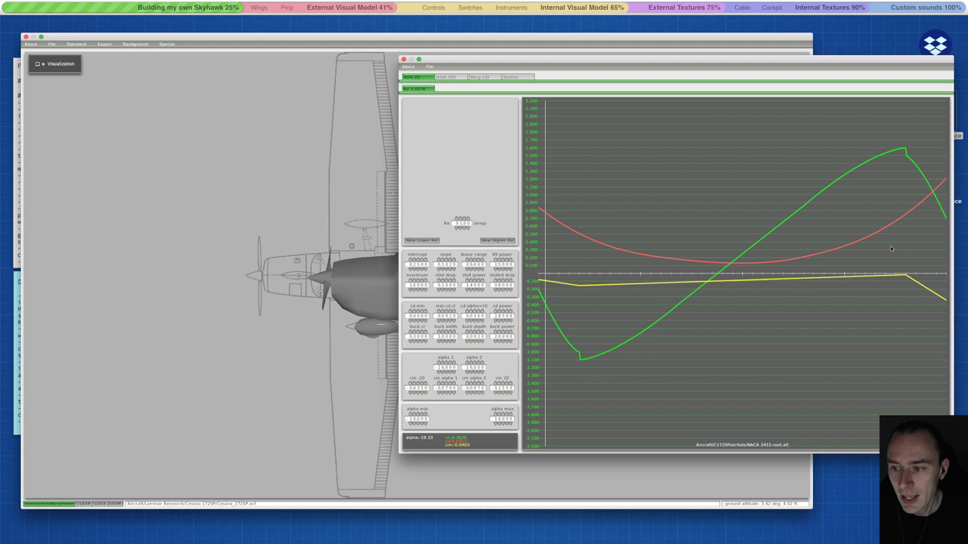
# - Trace the NACA 2412 root curves on the AOA 20 plot and nudge its window right and down
pyautogui.click(831, 257)
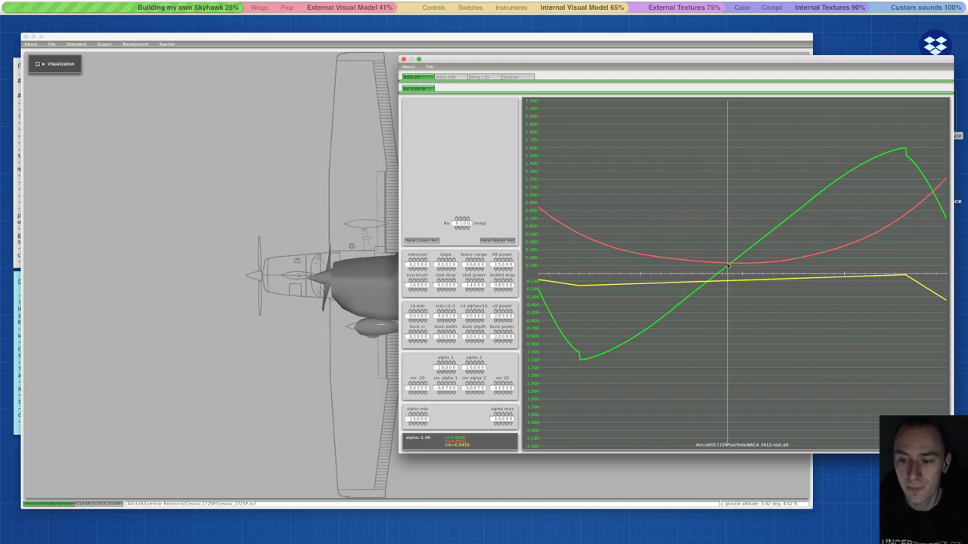
pyautogui.moveTo(761, 59); pyautogui.dragTo(718, 61)
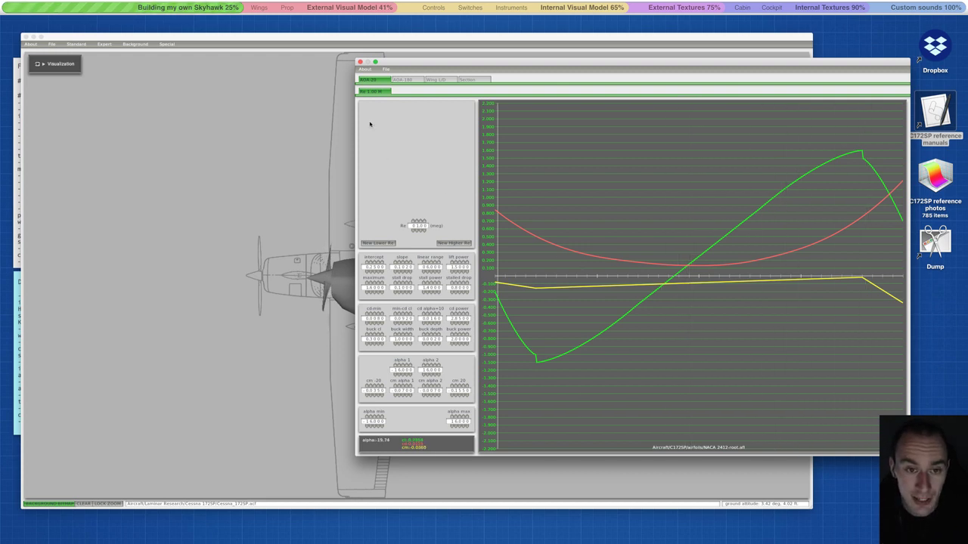
pyautogui.moveTo(427, 64); pyautogui.dragTo(451, 82)
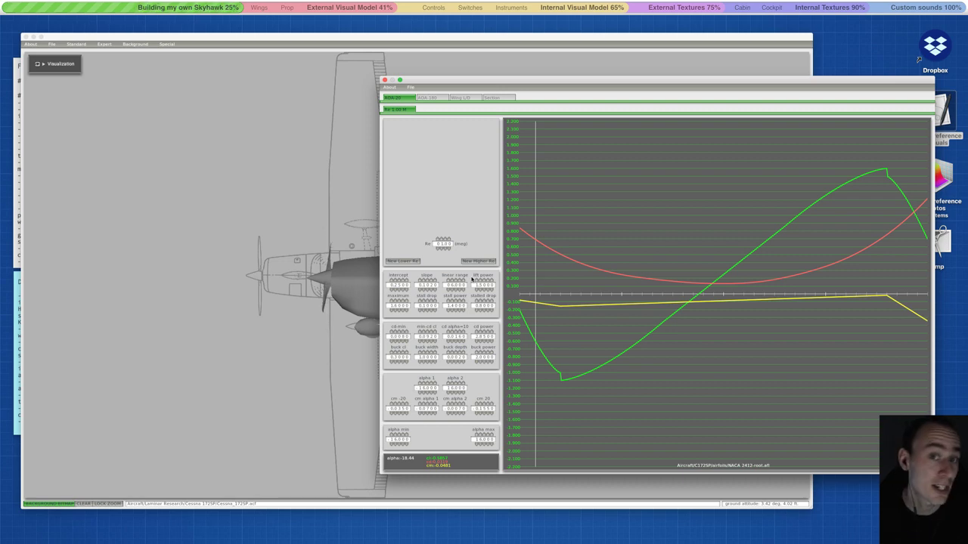
pyautogui.moveTo(600, 79); pyautogui.dragTo(618, 82)
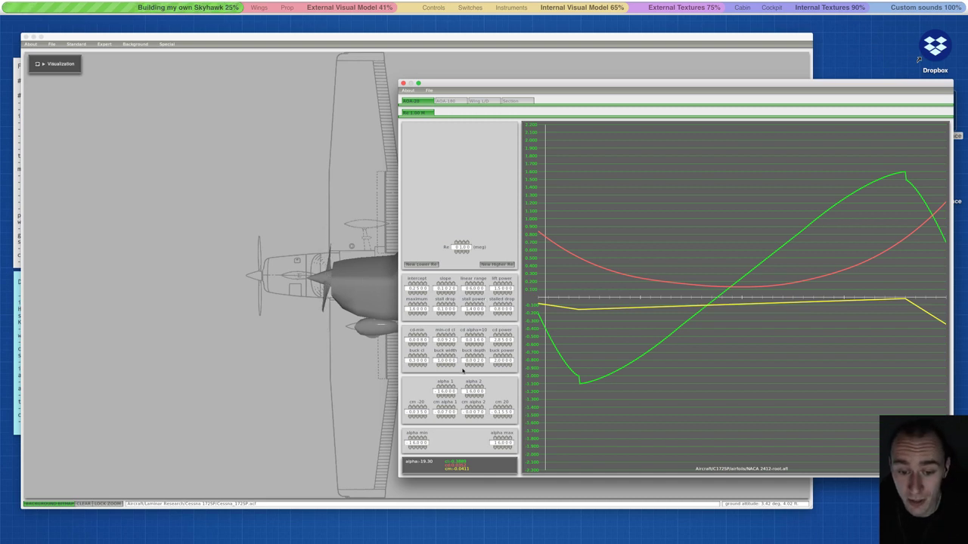
pyautogui.click(448, 102)
pyautogui.click(482, 101)
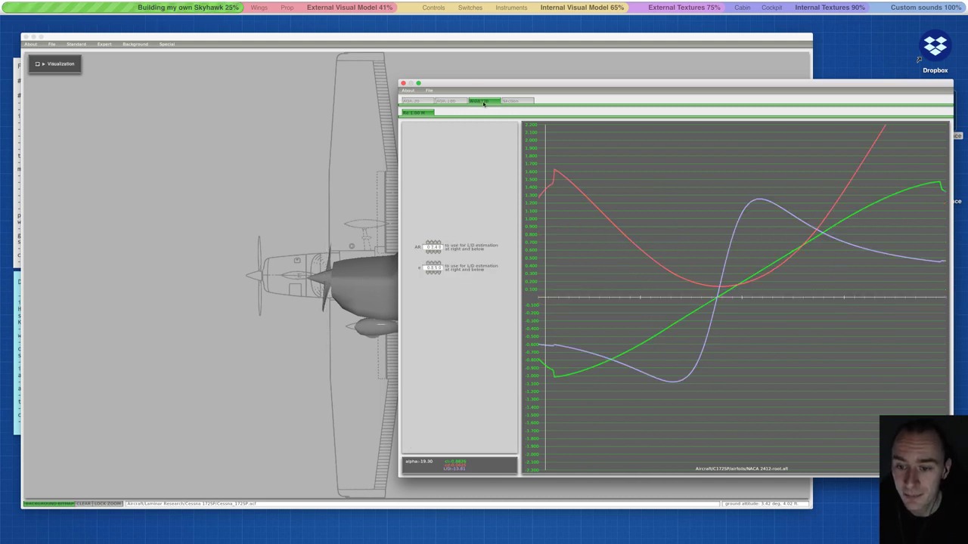
pyautogui.click(510, 101)
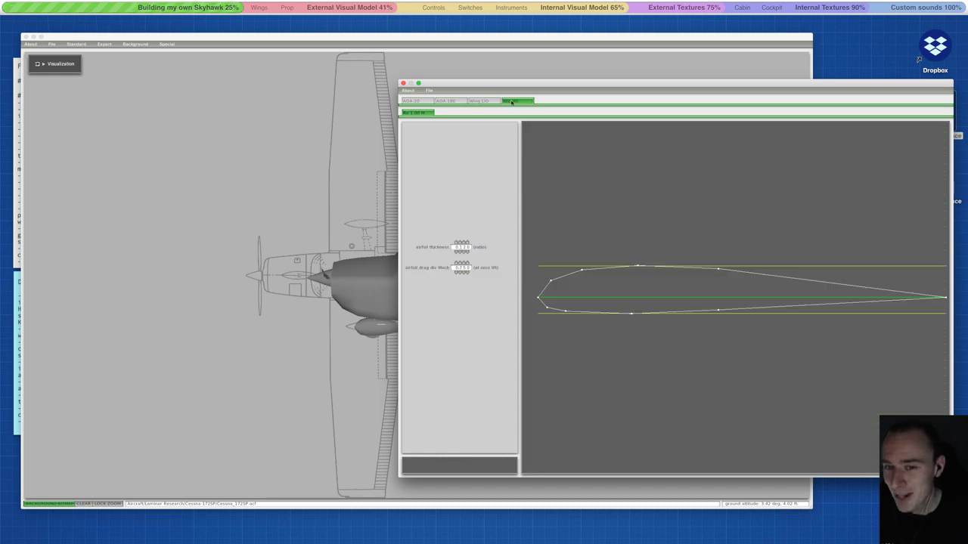
pyautogui.click(421, 102)
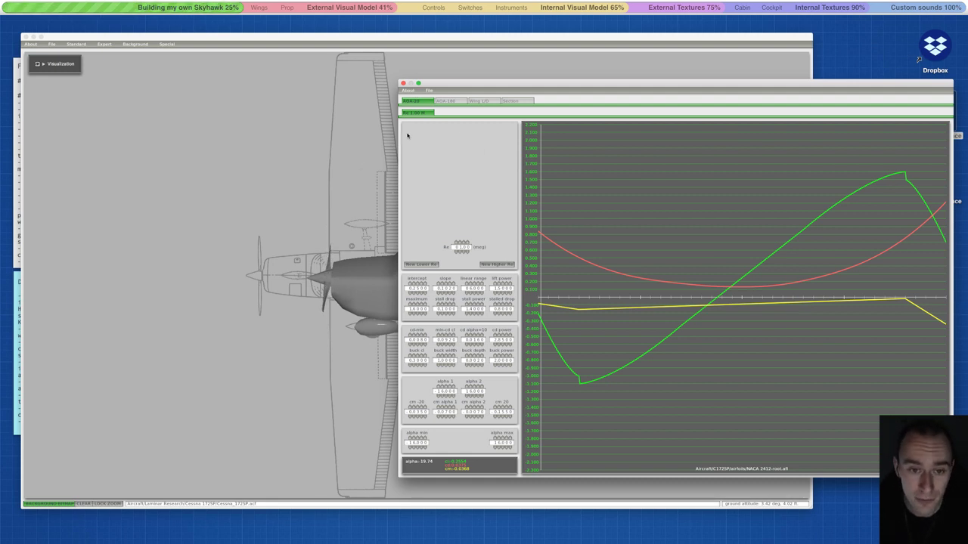
# - Return to the Cessna model and rotate it through oblique and side views
pyautogui.press('super+Tab')
pyautogui.press('w')
pyautogui.press('w')
pyautogui.press('w')
pyautogui.press('w')
pyautogui.press('d')
pyautogui.press('d')
pyautogui.press('d')
pyautogui.press('d')
pyautogui.press('d')
pyautogui.press('d')
pyautogui.press('d')
pyautogui.press('d')
pyautogui.press('d')
pyautogui.press('d')
pyautogui.press('d')
pyautogui.press('d')
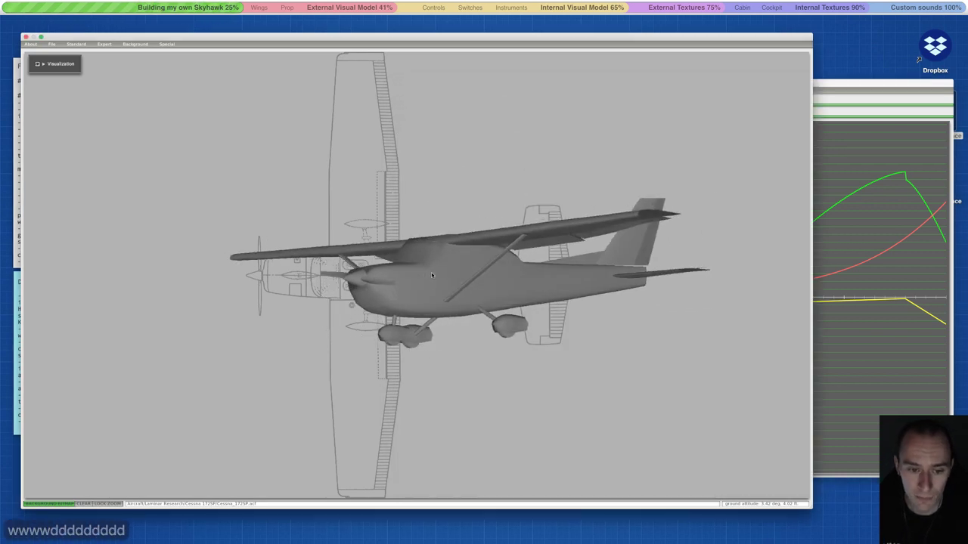
pyautogui.press('w')
pyautogui.press('s')
pyautogui.press('a')
pyautogui.press('a')
pyautogui.press('a')
pyautogui.press('a')
pyautogui.press('a')
pyautogui.press('a')
pyautogui.press('a')
pyautogui.press('a')
pyautogui.press('a')
pyautogui.press('a')
pyautogui.press('a')
pyautogui.press('a')
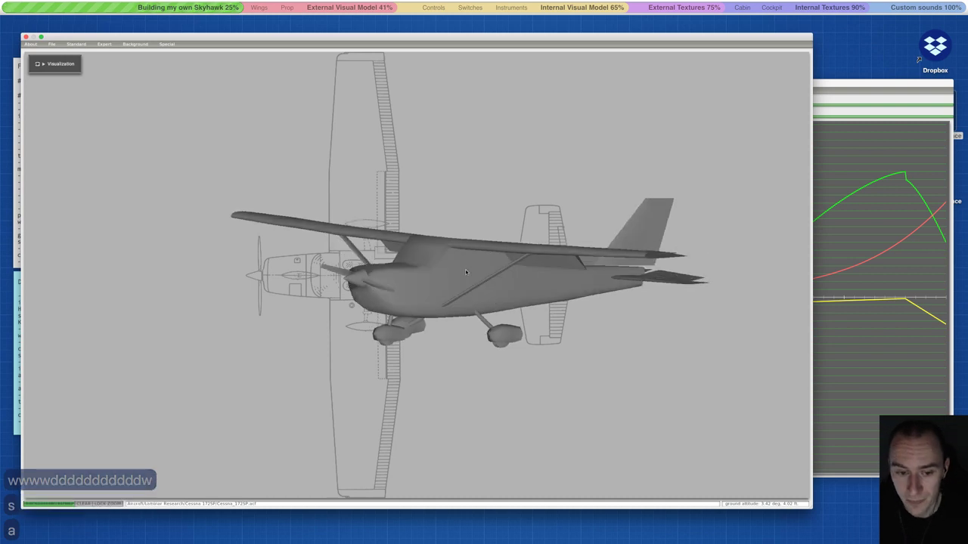
pyautogui.press('a')
pyautogui.press('a')
pyautogui.press('a')
pyautogui.press('a')
pyautogui.press('a')
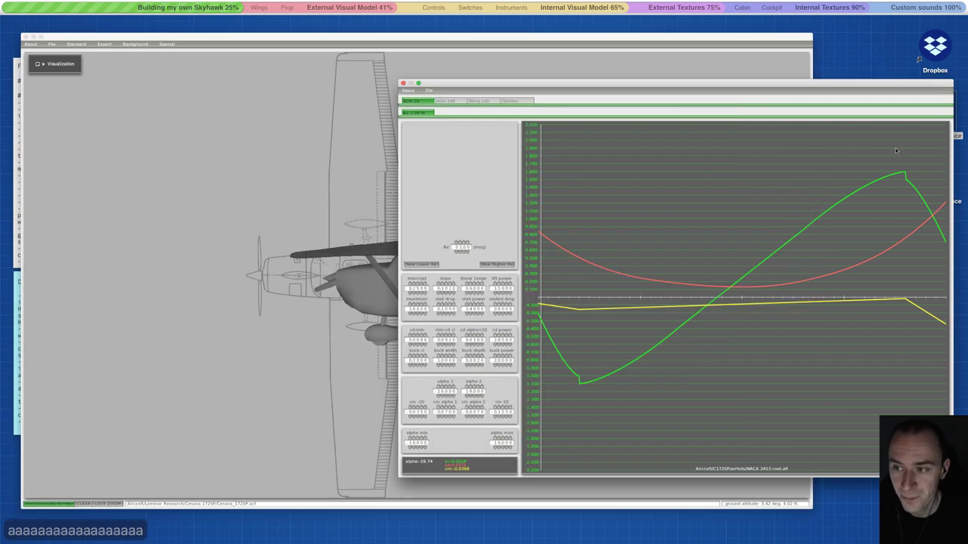
# - Reposition the airfoil window and view the AOA-180 and Section graphs, then return to AOA-20
pyautogui.click(889, 257)
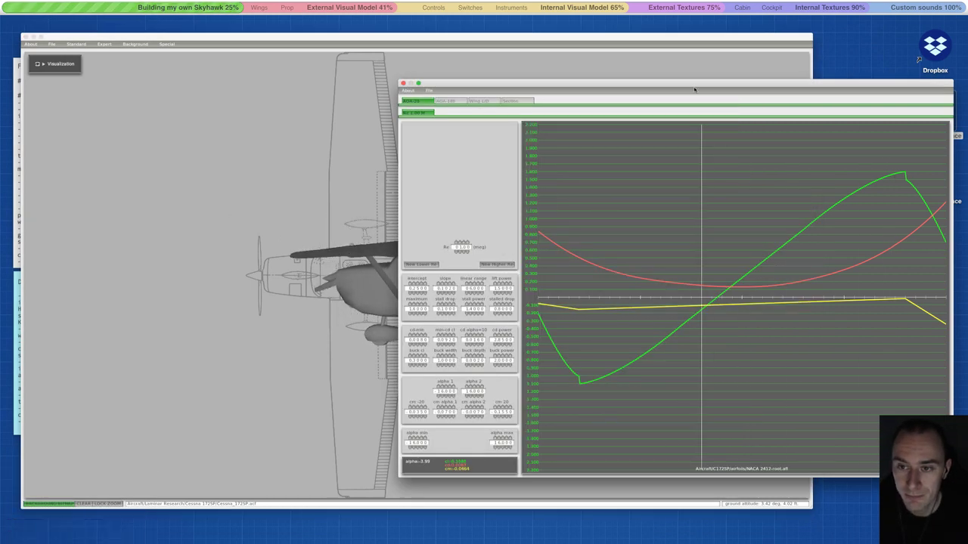
pyautogui.moveTo(693, 85); pyautogui.dragTo(603, 85)
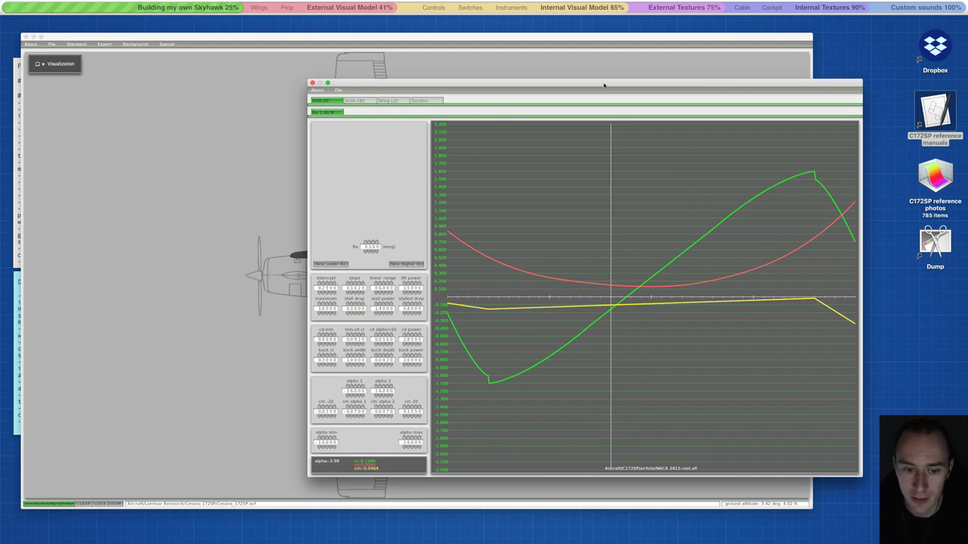
pyautogui.moveTo(603, 85); pyautogui.dragTo(677, 122)
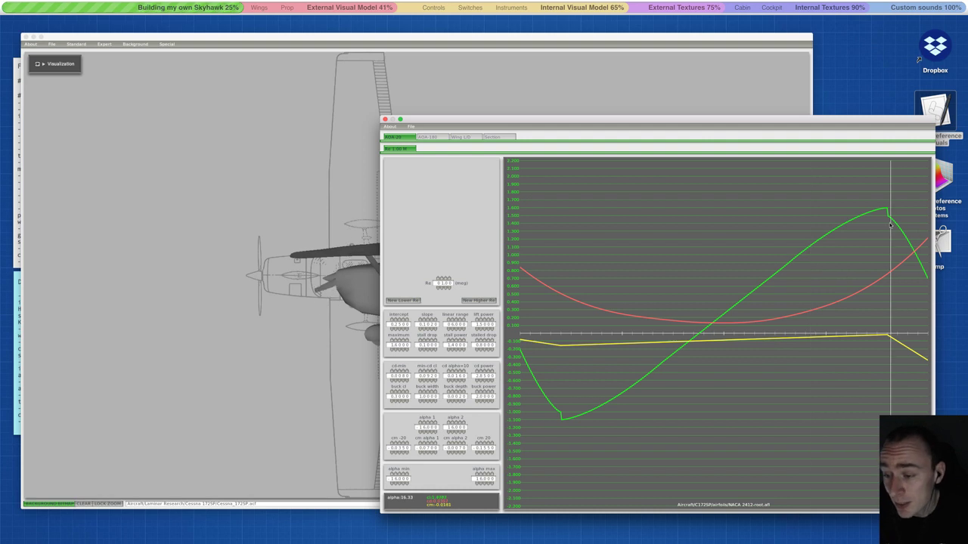
pyautogui.click(459, 137)
pyautogui.click(501, 137)
pyautogui.click(409, 137)
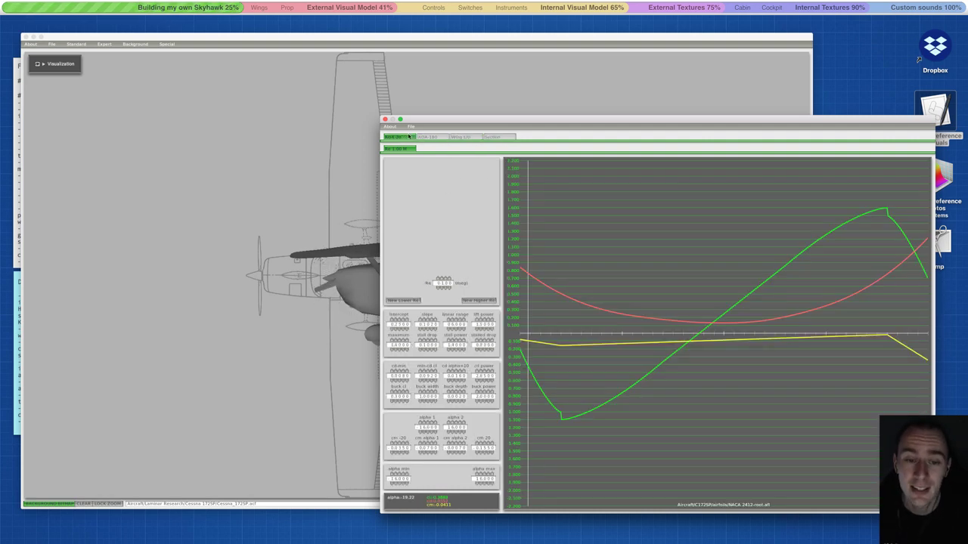
# - Switch between the Cessna and airfoil windows, then quit Airfoil Maker
pyautogui.click(376, 133)
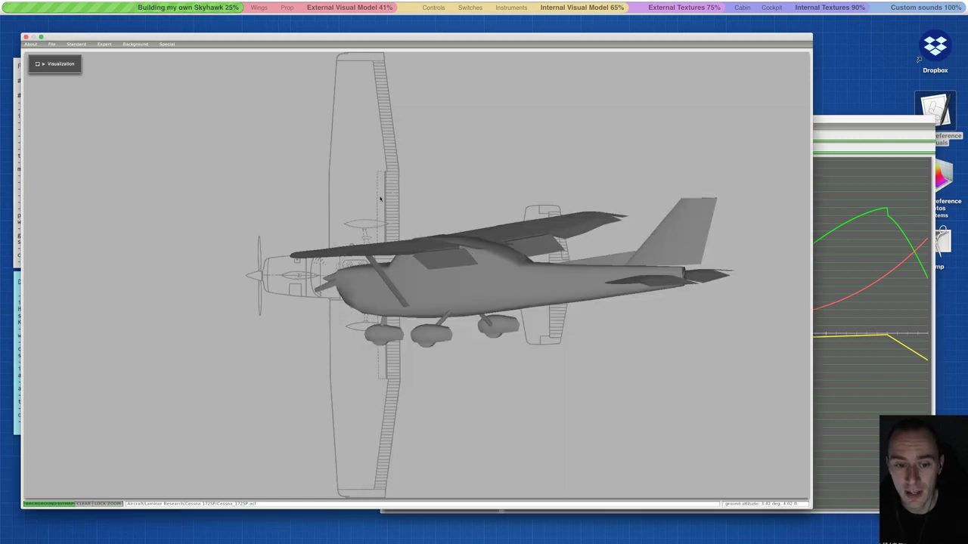
pyautogui.click(877, 122)
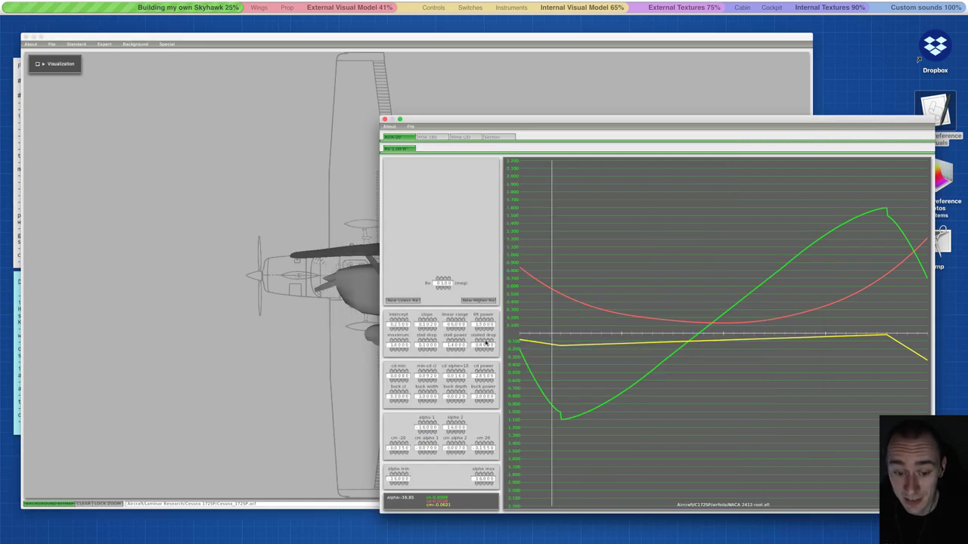
pyautogui.click(316, 232)
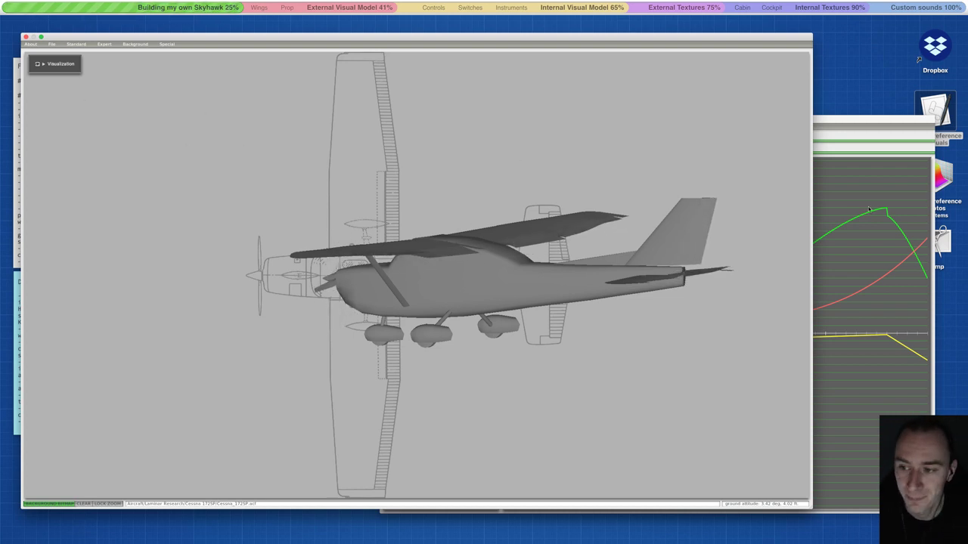
pyautogui.press('super+Tab')
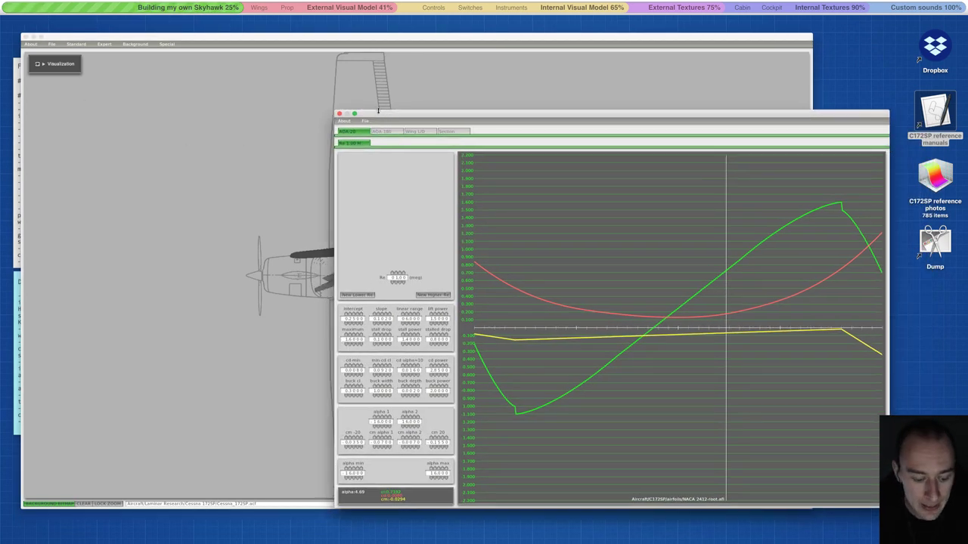
pyautogui.press('super+q')
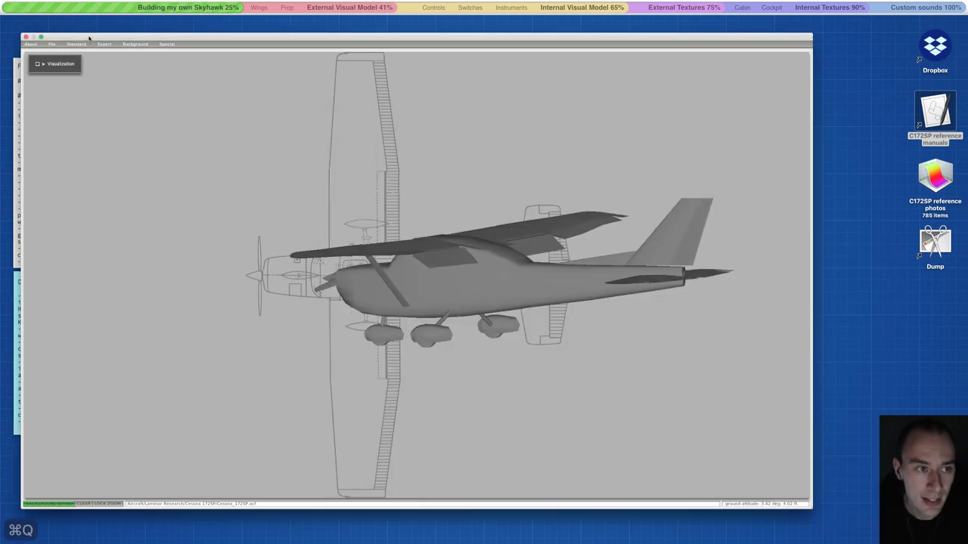
# - Turn the Cessna 172SP to level side and front views, then quit via the File menu
pyautogui.moveTo(89, 38); pyautogui.dragTo(128, 38)
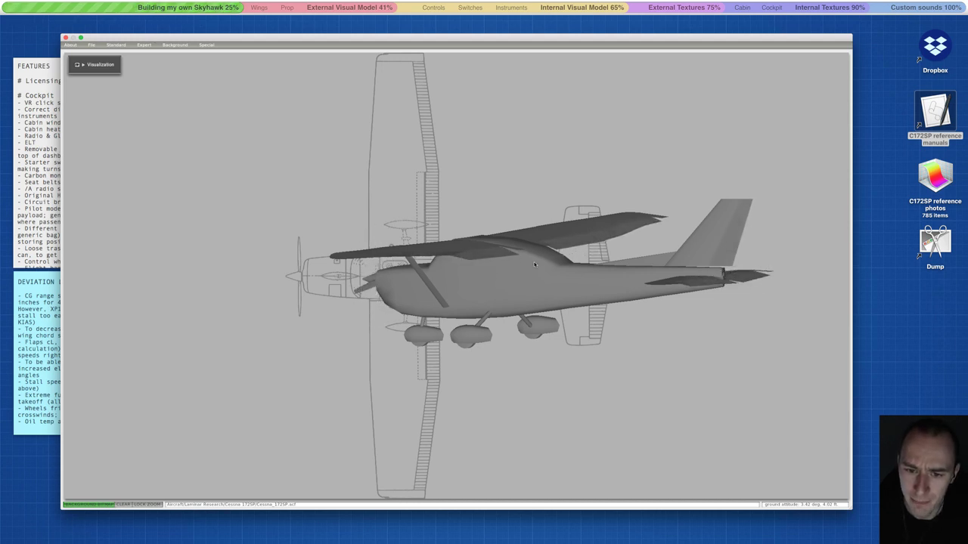
pyautogui.moveTo(432, 220); pyautogui.dragTo(534, 260)
pyautogui.press('s')
pyautogui.press('a')
pyautogui.press('d')
pyautogui.press('d')
pyautogui.press('d')
pyautogui.press('d')
pyautogui.press('d')
pyautogui.press('d')
pyautogui.press('d')
pyautogui.press('d')
pyautogui.press('d')
pyautogui.press('d')
pyautogui.press('d')
pyautogui.press('d')
pyautogui.press('d')
pyautogui.press('d')
pyautogui.press('d')
pyautogui.press('d')
pyautogui.press('d')
pyautogui.press('d')
pyautogui.press('d')
pyautogui.press('d')
pyautogui.press('d')
pyautogui.press('d')
pyautogui.press('d')
pyautogui.press('d')
pyautogui.press('d')
pyautogui.press('d')
pyautogui.press('d')
pyautogui.press('d')
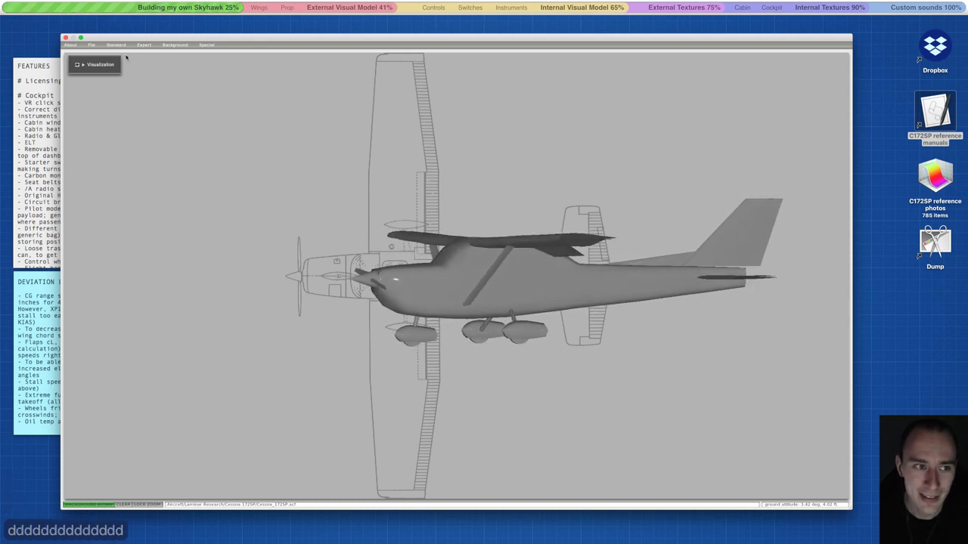
pyautogui.press('d')
pyautogui.press('d')
pyautogui.press('d')
pyautogui.press('d')
pyautogui.press('d')
pyautogui.press('d')
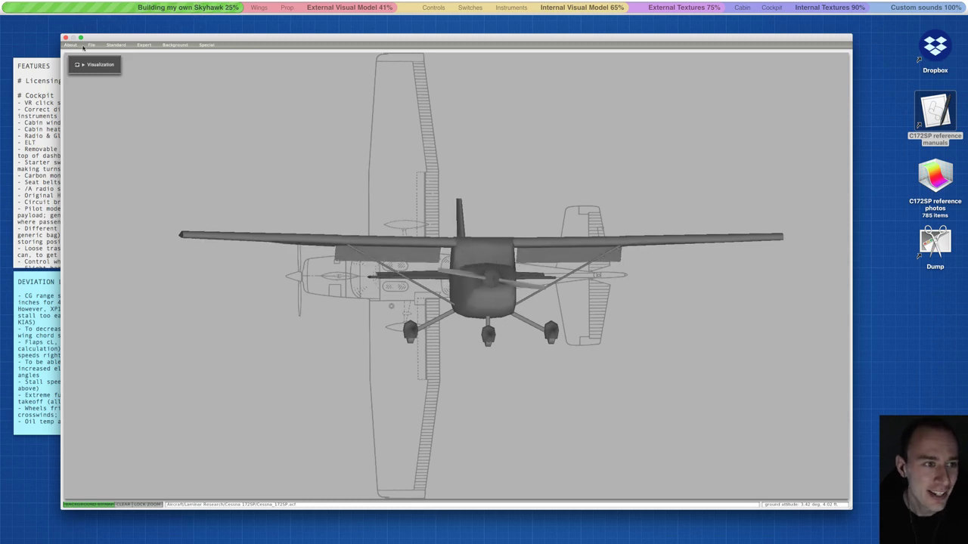
pyautogui.click(91, 44)
# - Discard the Cessna changes, start a new aircraft, and turn off Background Bitmap
pyautogui.click(95, 69)
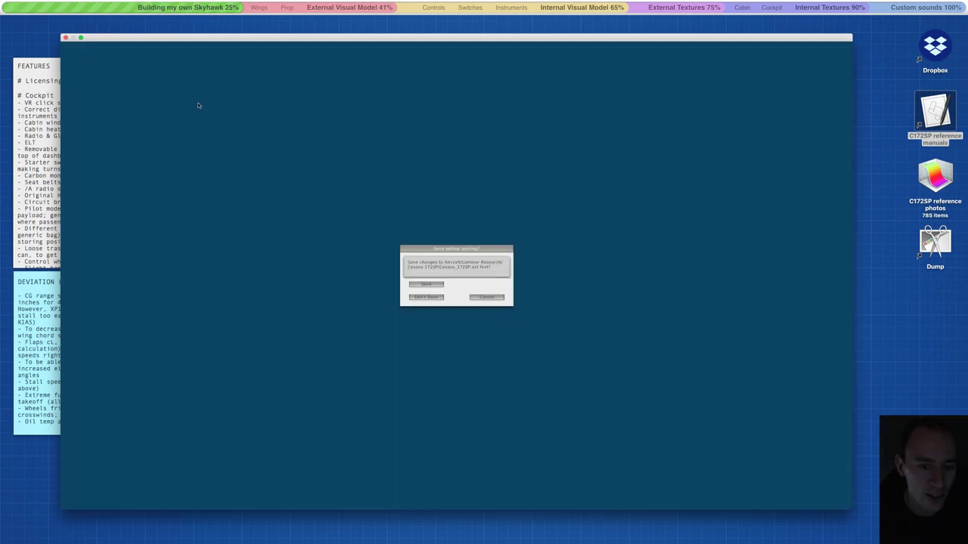
pyautogui.click(428, 297)
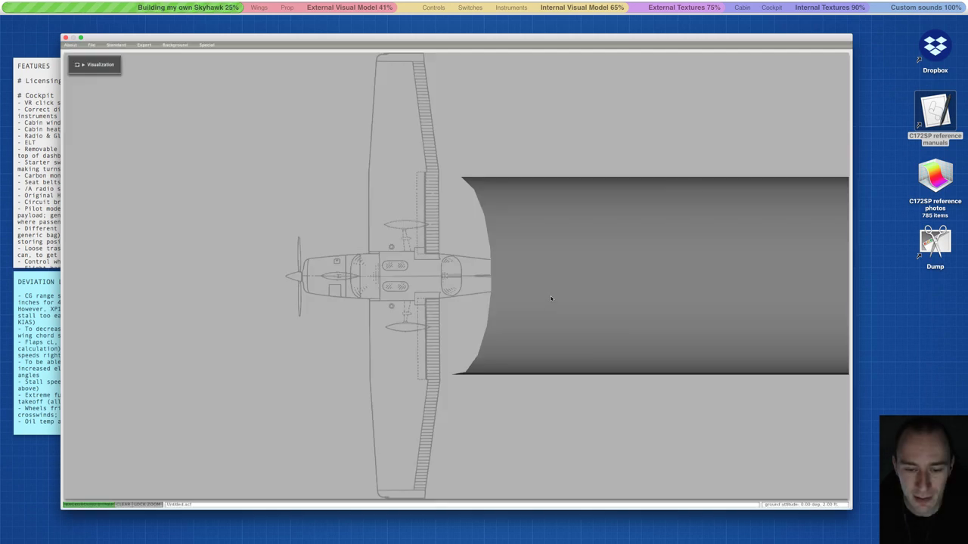
pyautogui.click(118, 504)
# - Swing the bare fuselage tube around with A/D and shift the Plane Maker window right
pyautogui.press('a')
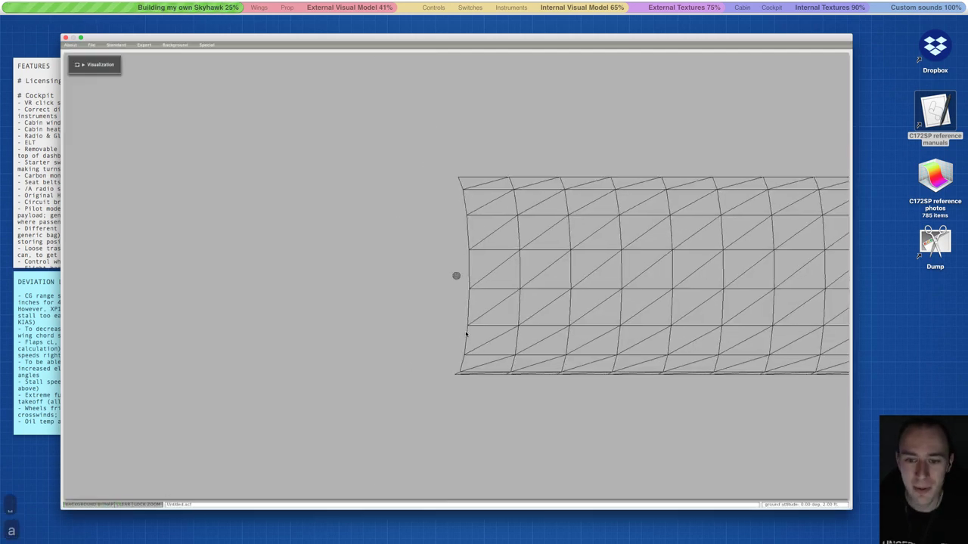
pyautogui.press('d')
pyautogui.press('d')
pyautogui.press('d')
pyautogui.press('d')
pyautogui.press('d')
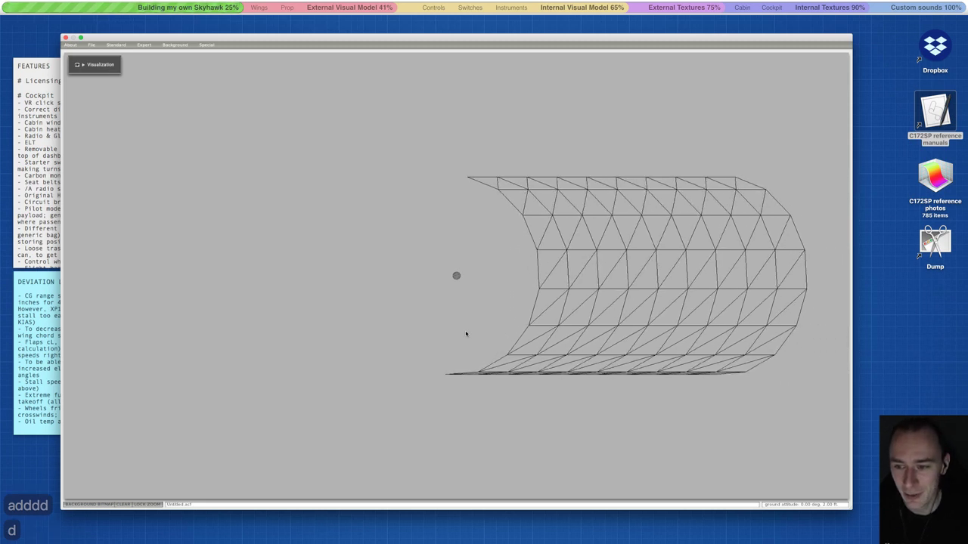
pyautogui.press('d')
pyautogui.press('d')
pyautogui.press('d')
pyautogui.press('d')
pyautogui.press('d')
pyautogui.press('a')
pyautogui.press('a')
pyautogui.press('a')
pyautogui.press('a')
pyautogui.press('a')
pyautogui.press('a')
pyautogui.press('a')
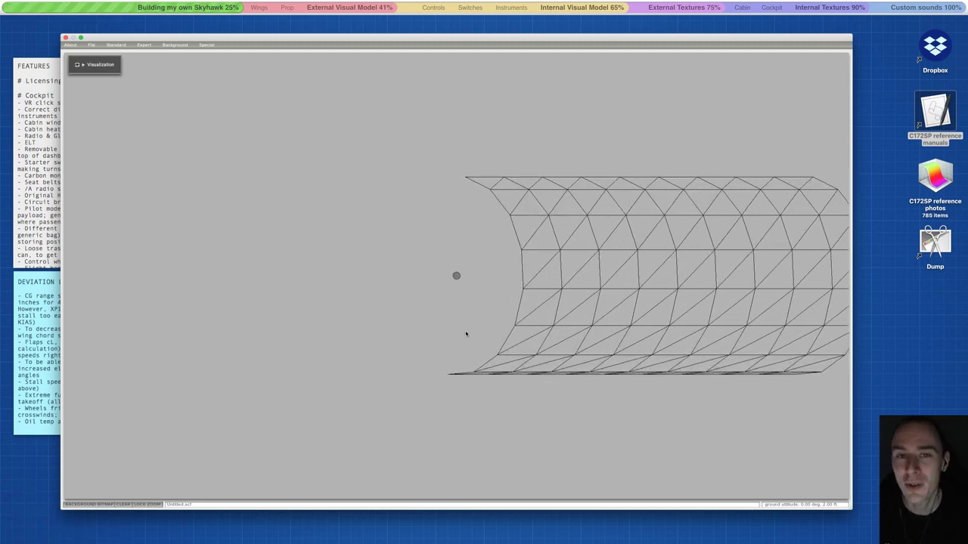
pyautogui.press('a')
pyautogui.press('a')
pyautogui.press('a')
pyautogui.press('d')
pyautogui.press('d')
pyautogui.press('d')
pyautogui.press('d')
pyautogui.press('d')
pyautogui.press('d')
pyautogui.press('d')
pyautogui.press('d')
pyautogui.press('d')
pyautogui.press('d')
pyautogui.press('d')
pyautogui.press('d')
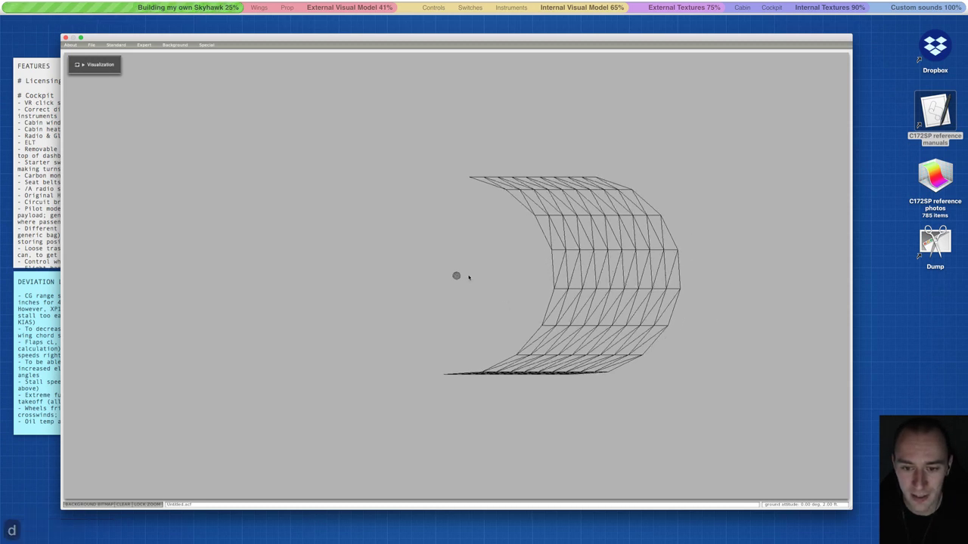
pyautogui.press('d')
pyautogui.press('d')
pyautogui.press('d')
pyautogui.press('d')
pyautogui.press('d')
pyautogui.press('d')
pyautogui.press('d')
pyautogui.press('d')
pyautogui.press('a')
pyautogui.press('a')
pyautogui.press('a')
pyautogui.press('a')
pyautogui.press('a')
pyautogui.press('a')
pyautogui.press('a')
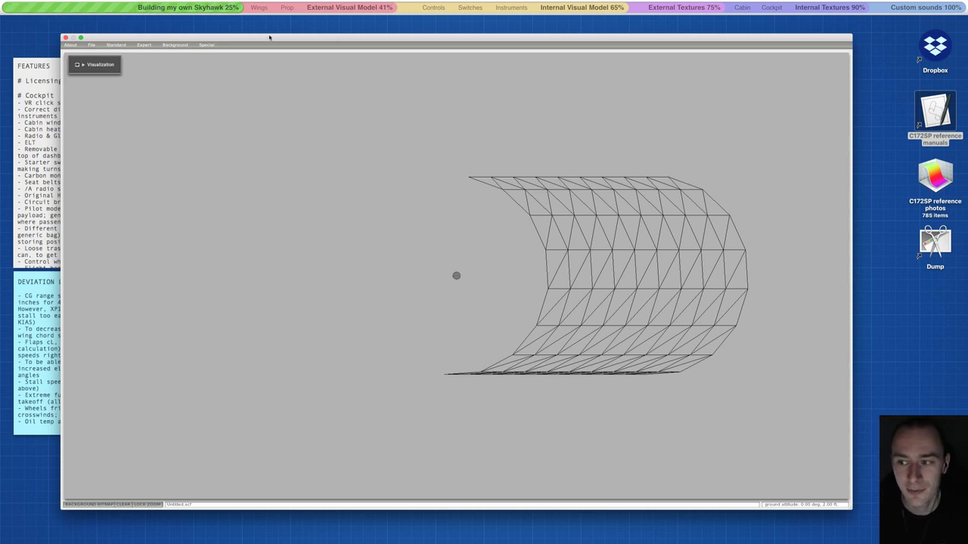
pyautogui.moveTo(774, 39); pyautogui.dragTo(802, 42)
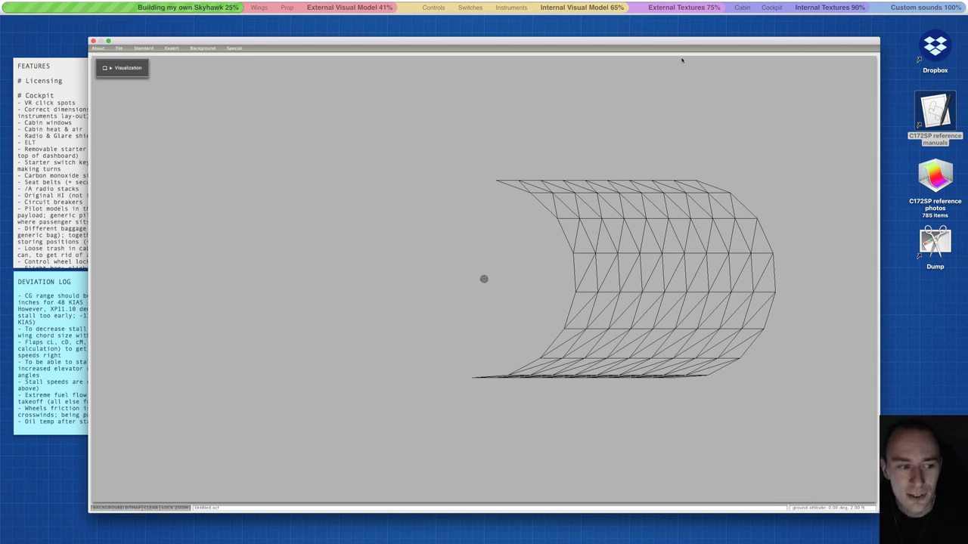
pyautogui.moveTo(164, 40)
pyautogui.mouseDown()
pyautogui.moveTo(156, 38)
pyautogui.moveTo(165, 43)
pyautogui.mouseUp()
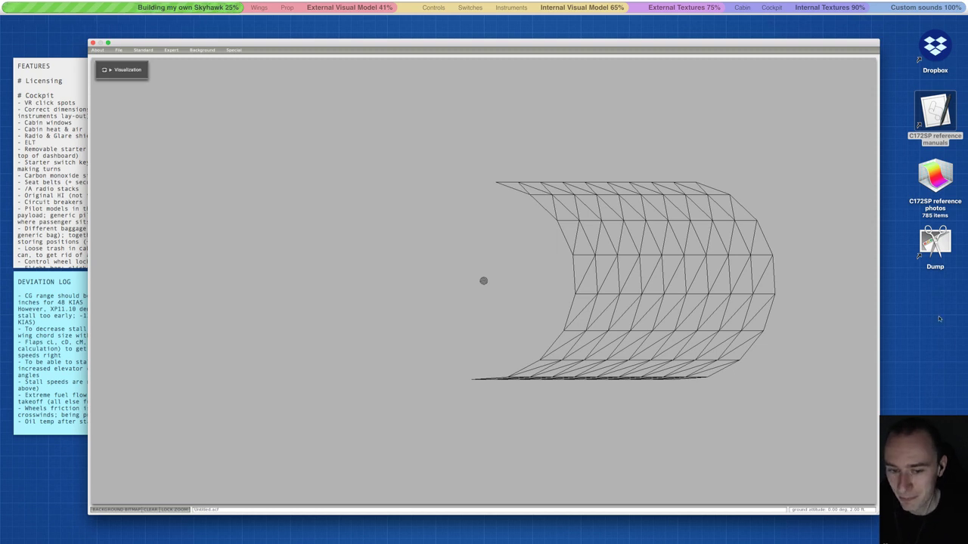
# - Quit Plane Maker without saving the untitled aircraft and launch X-Plane 11, moving its window up-left
pyautogui.press('super+q')
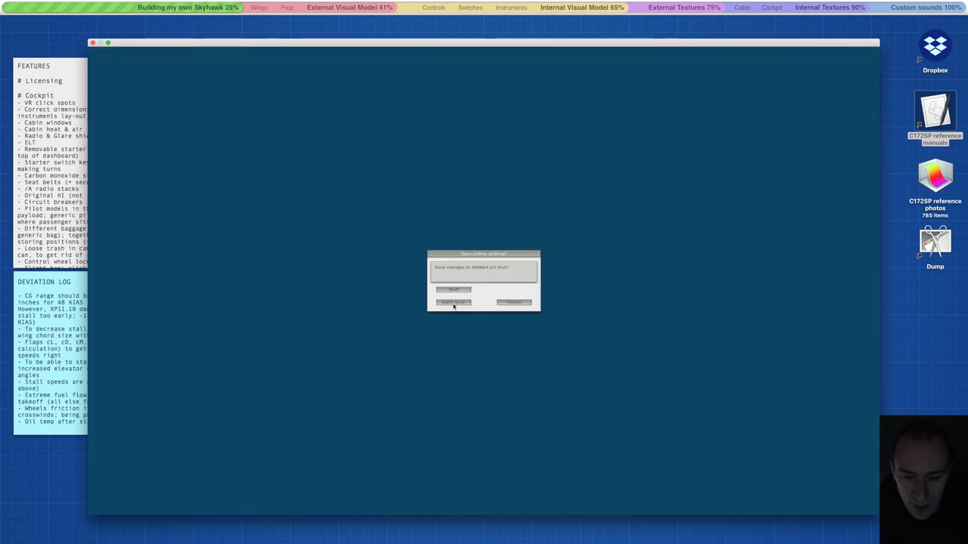
pyautogui.click(454, 303)
pyautogui.moveTo(533, 543)
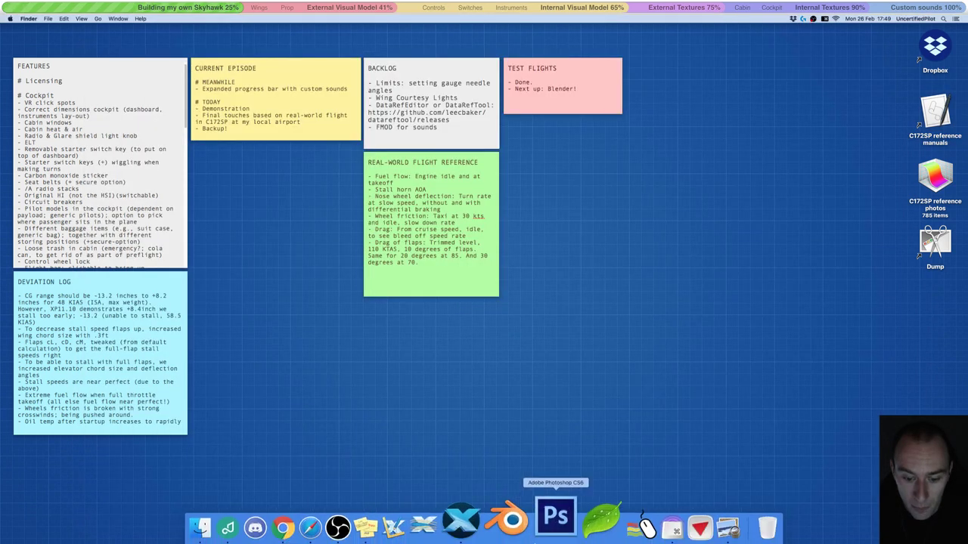
pyautogui.click(552, 521)
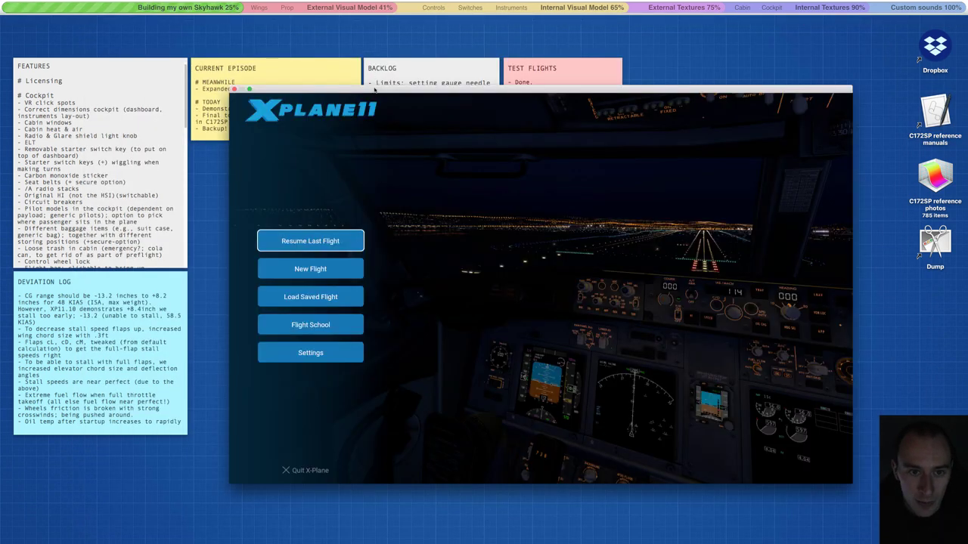
pyautogui.moveTo(378, 88); pyautogui.dragTo(318, 60)
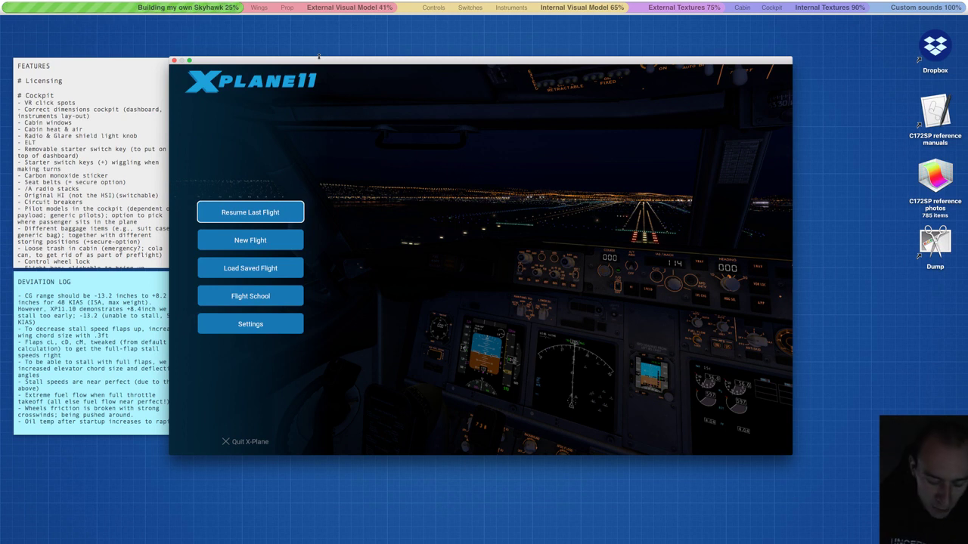